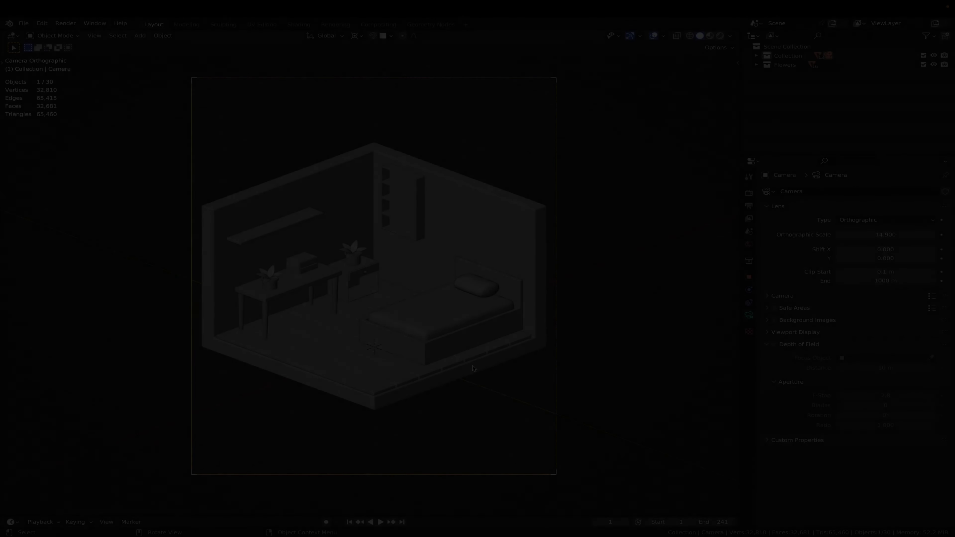
# Step: Add a mesh plane at the room's base and scale it up in Edit Mode until it fills the camera frame
pyautogui.rightClick(473, 368)
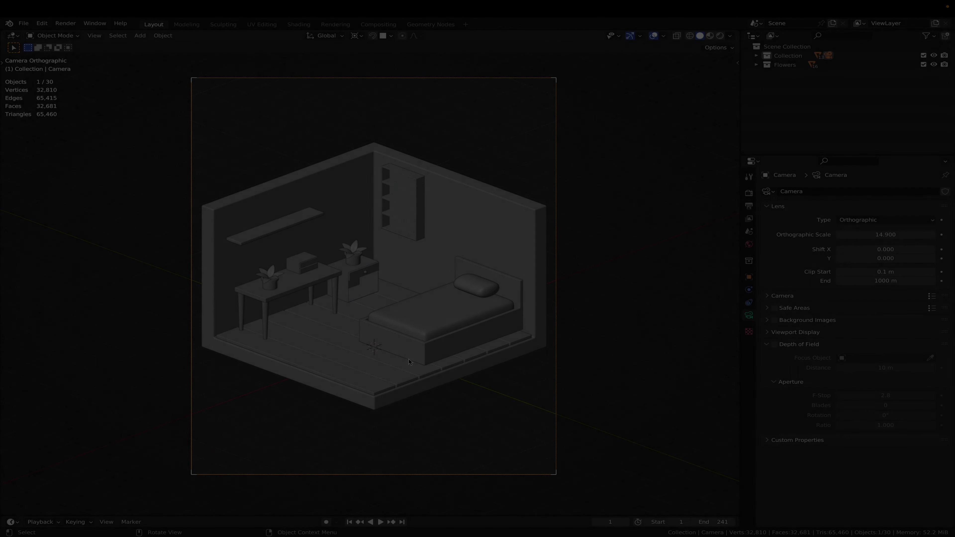
pyautogui.hotkey('shift', 'a')
pyautogui.moveTo(413, 355)
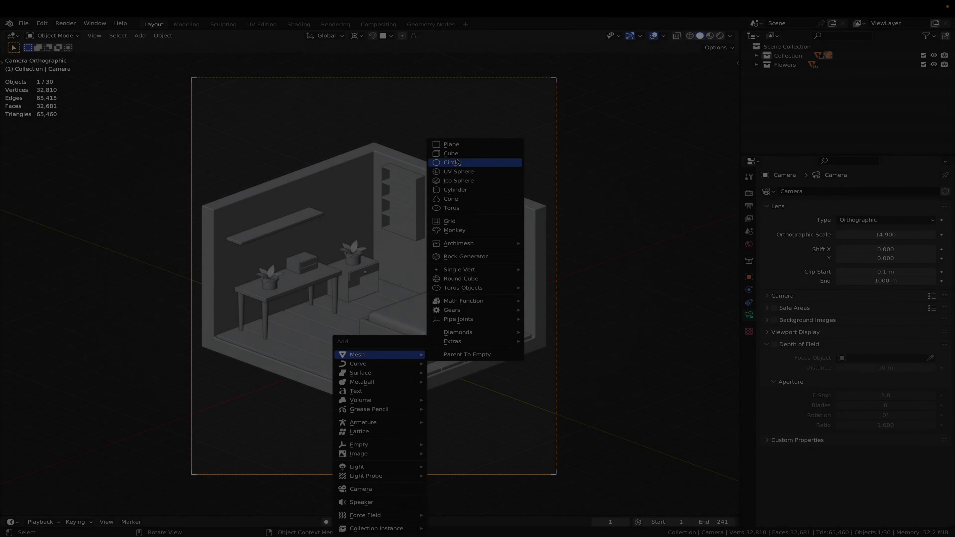
pyautogui.click(465, 145)
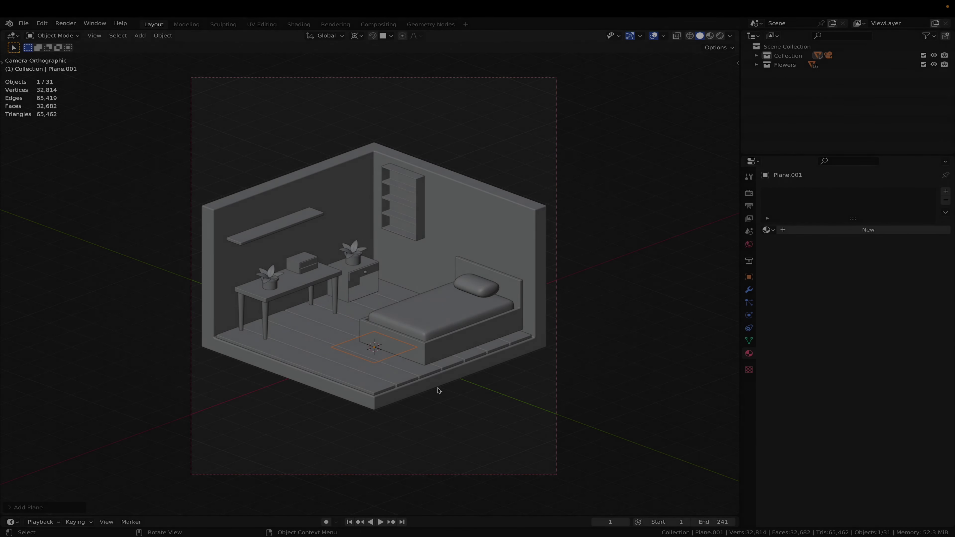
pyautogui.press('Tab')
pyautogui.press('s')
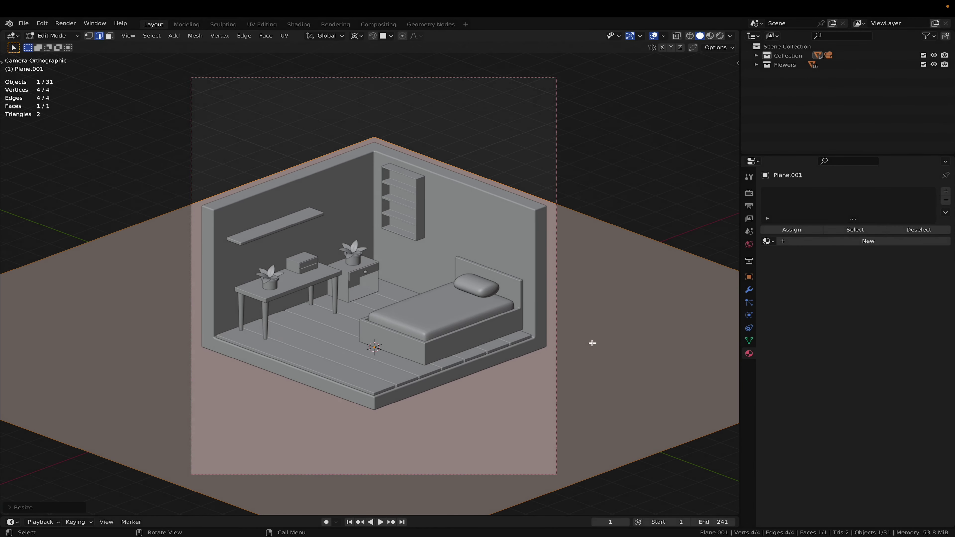
pyautogui.click(564, 371)
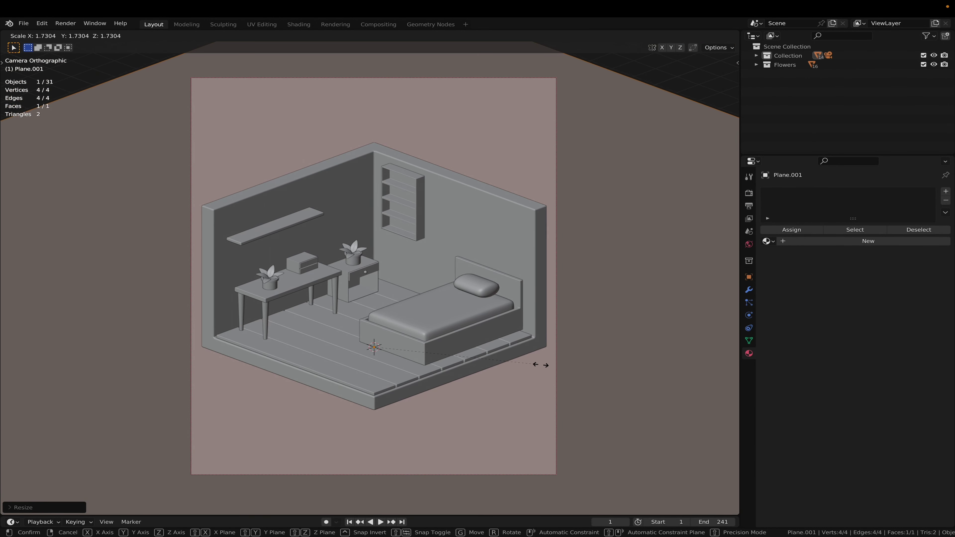
pyautogui.click(551, 365)
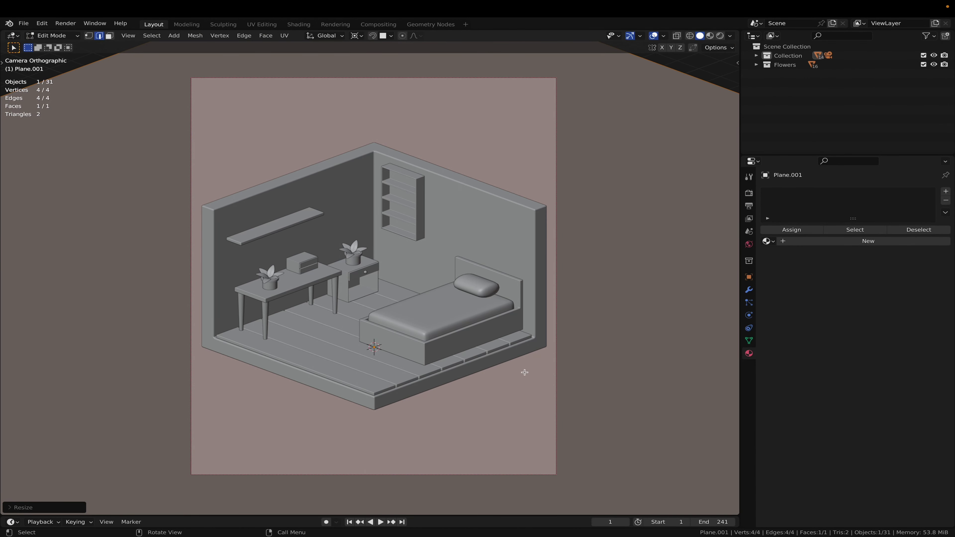
pyautogui.scroll(-2, 524, 373)
pyautogui.scroll(1, 525, 372)
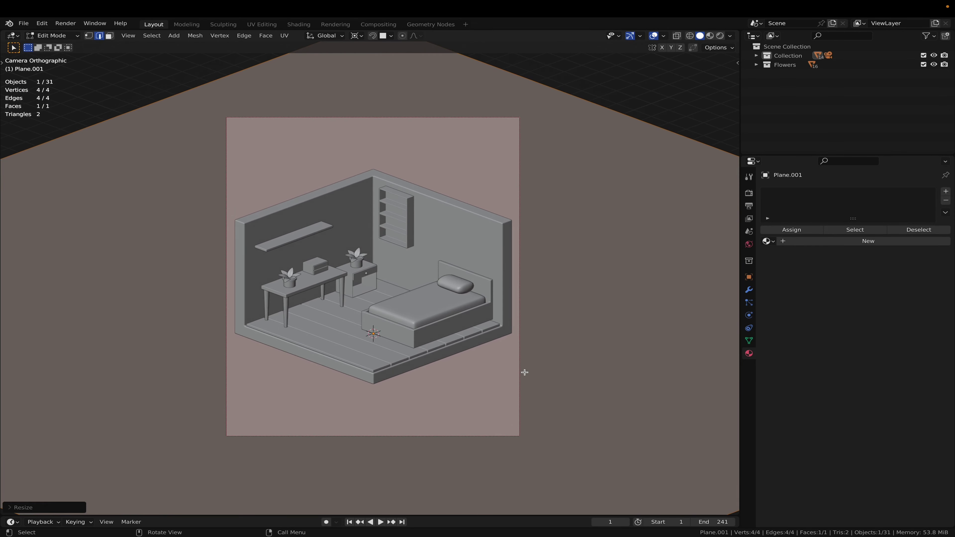
pyautogui.press('Tab')
# Step: Snap the 3D cursor to the world origin and set the transform pivot point to 3D Cursor
pyautogui.press('KP_0')
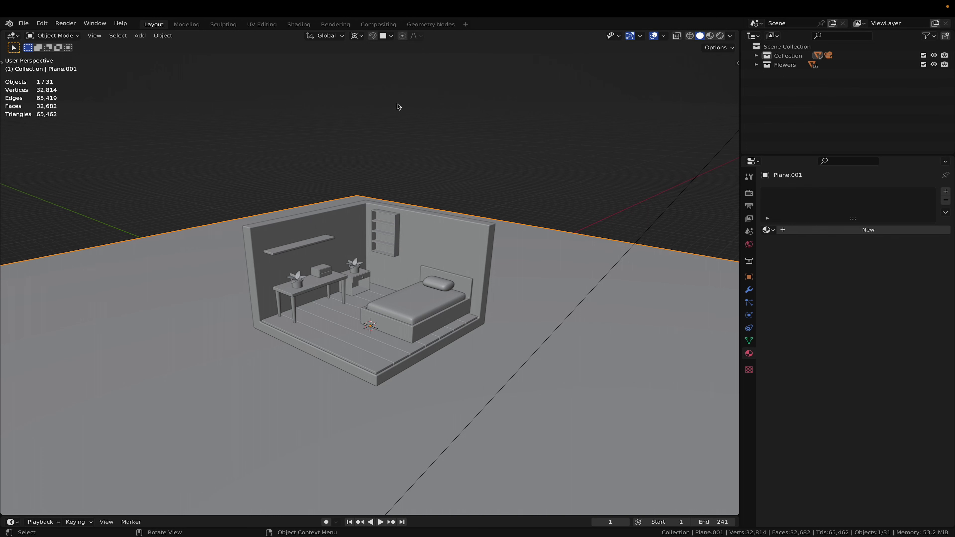
pyautogui.click(356, 35)
pyautogui.click(378, 57)
pyautogui.moveTo(443, 420); pyautogui.dragTo(429, 406, button='middle')
pyautogui.hotkey('shift', 's')
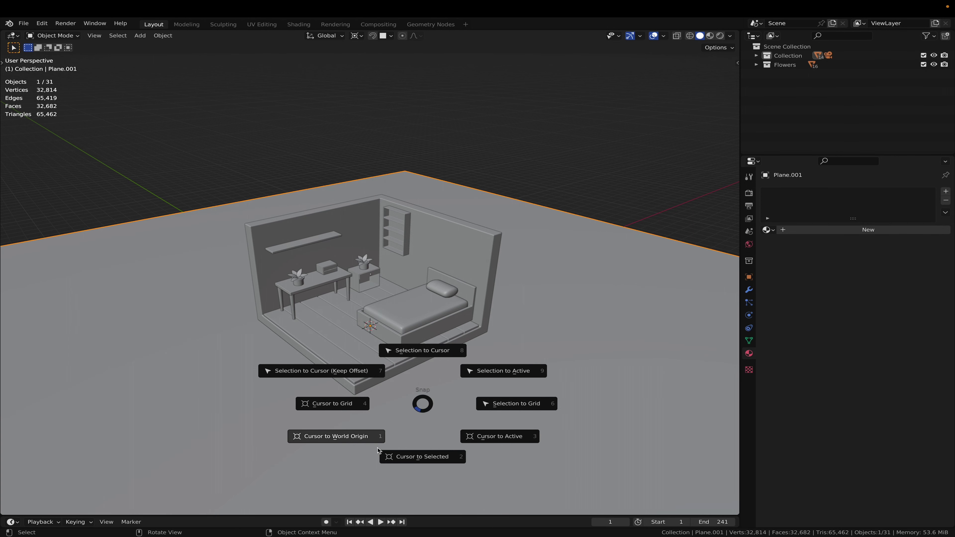
pyautogui.click(378, 435)
pyautogui.moveTo(365, 378); pyautogui.dragTo(384, 373, button='middle')
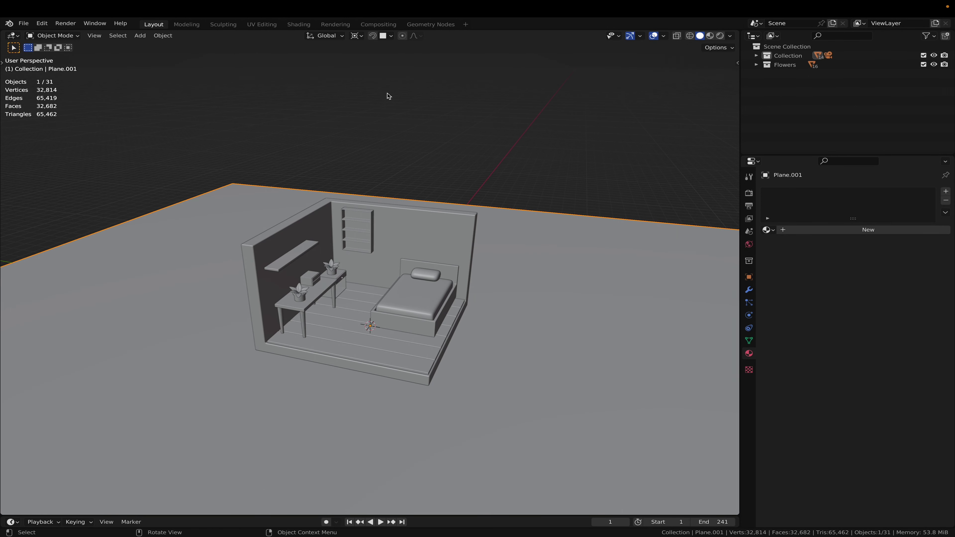
pyautogui.click(356, 36)
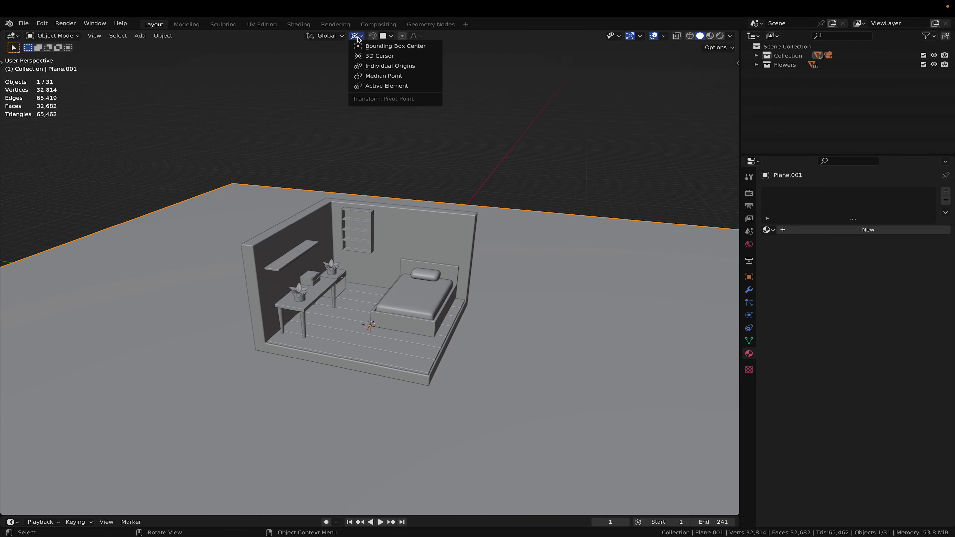
pyautogui.click(376, 57)
# Step: Add an area light in camera view and raise it about 14 m along the global Z axis above the room
pyautogui.moveTo(535, 300); pyautogui.dragTo(502, 300, button='middle')
pyautogui.press('KP_0')
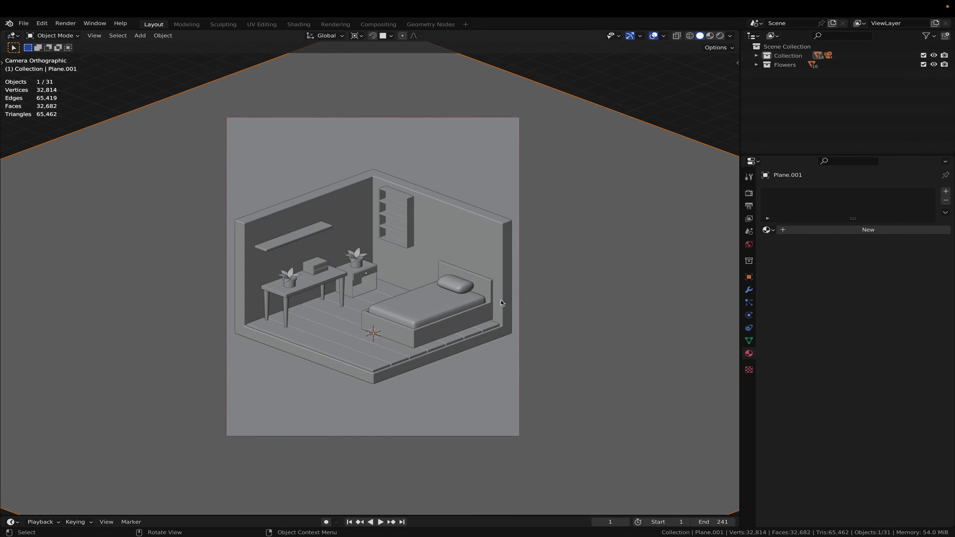
pyautogui.scroll(-1, 487, 304)
pyautogui.hotkey('shift', 'a')
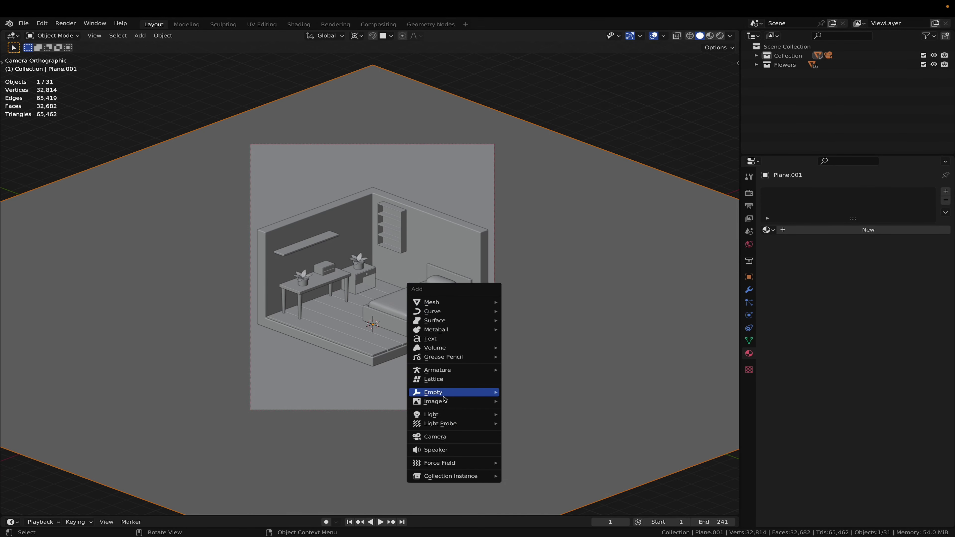
pyautogui.moveTo(446, 398)
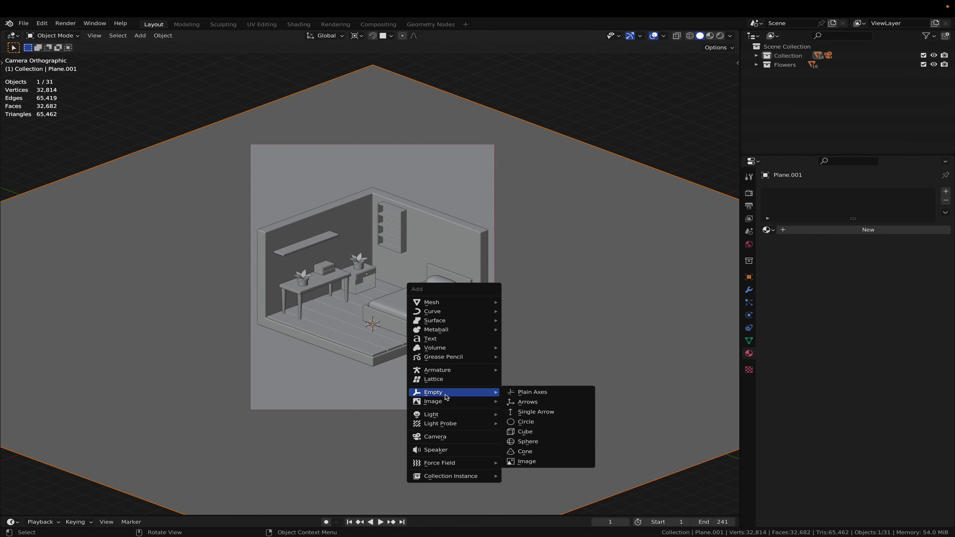
pyautogui.moveTo(457, 417)
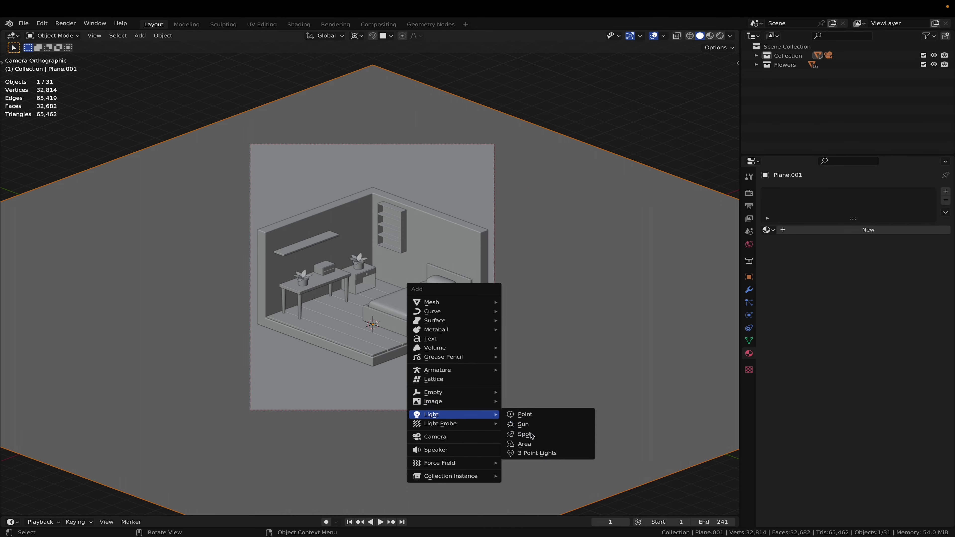
pyautogui.click(531, 443)
pyautogui.press('g')
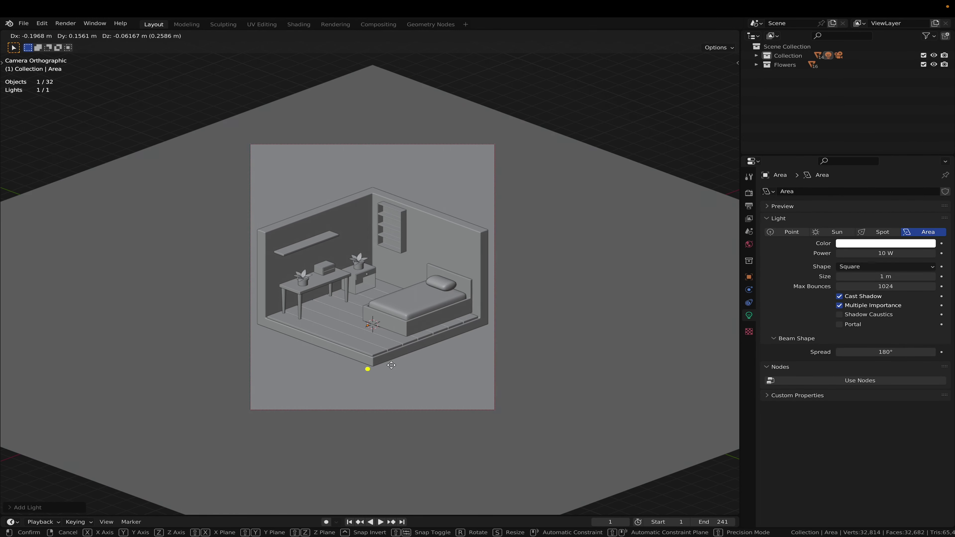
pyautogui.press('z')
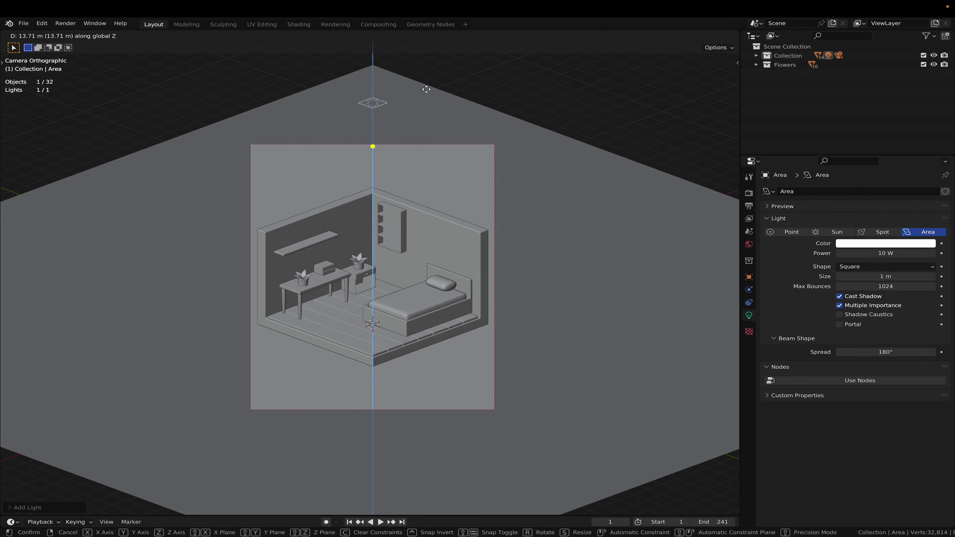
pyautogui.click(441, 101)
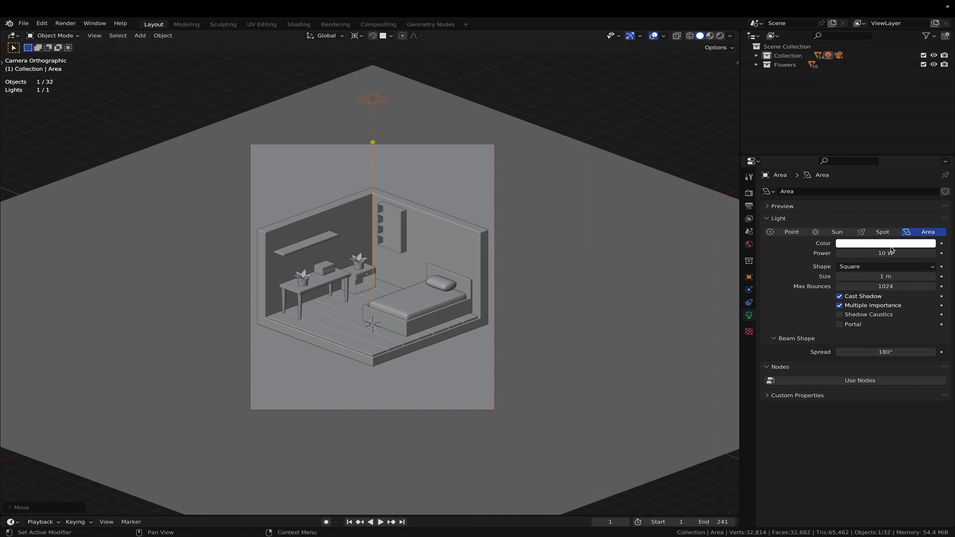
# Step: Set the area light's size to 3 m and its shape to Disk
pyautogui.click(890, 276)
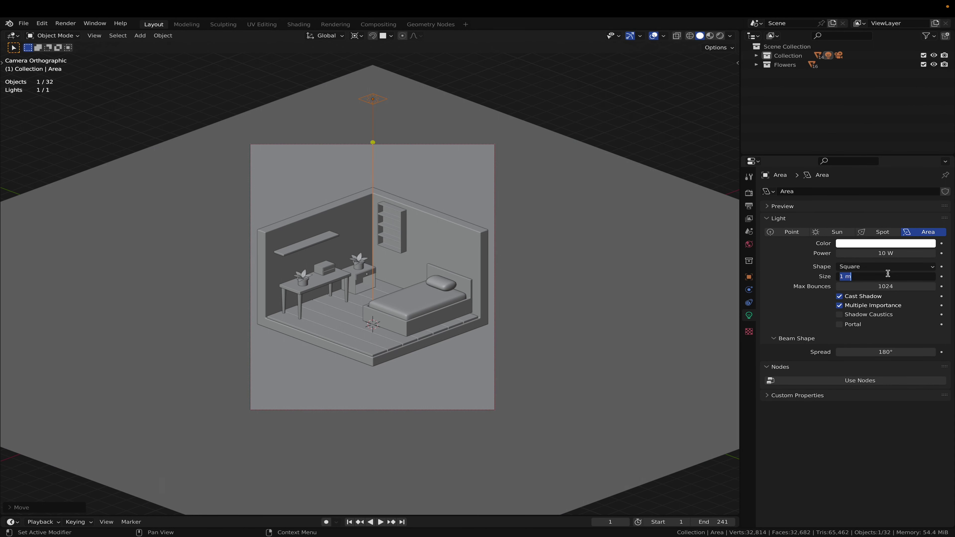
pyautogui.write('3')
pyautogui.press('Return')
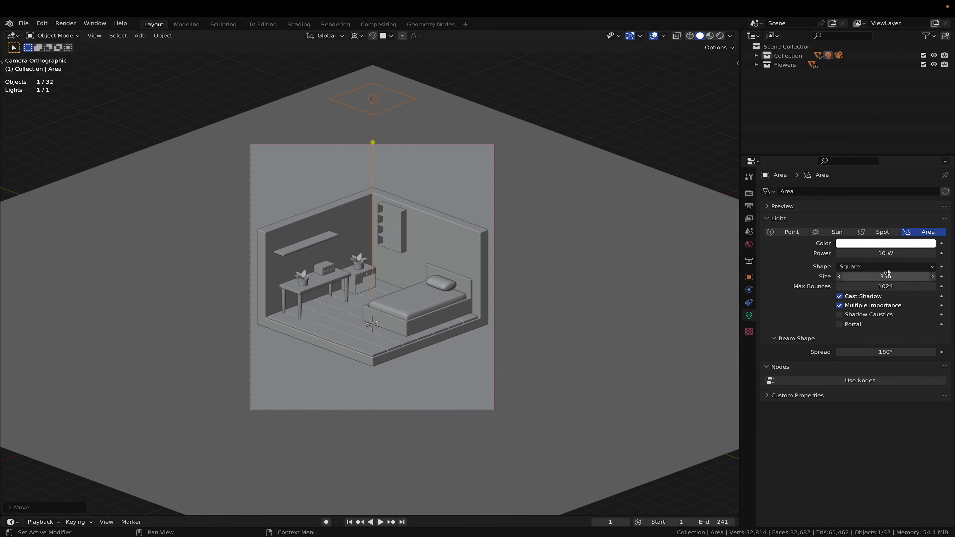
pyautogui.click(886, 267)
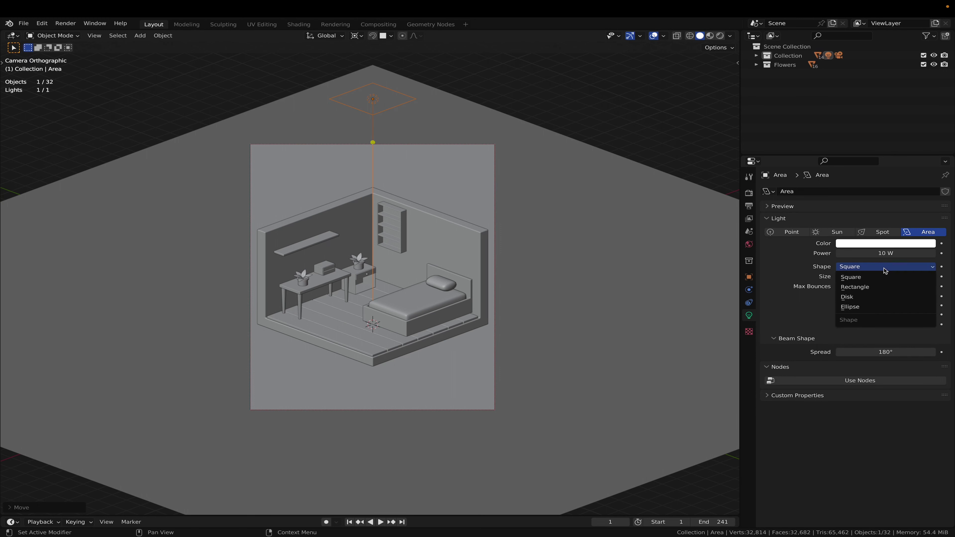
pyautogui.click(868, 297)
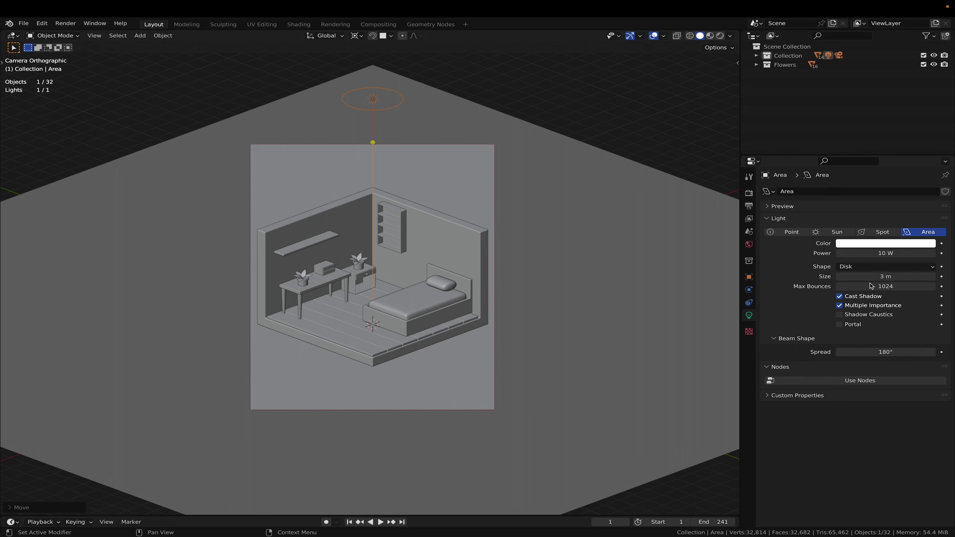
# Step: Set the area light's power to 500 W and show the viewport in Material Preview shading
pyautogui.click(889, 253)
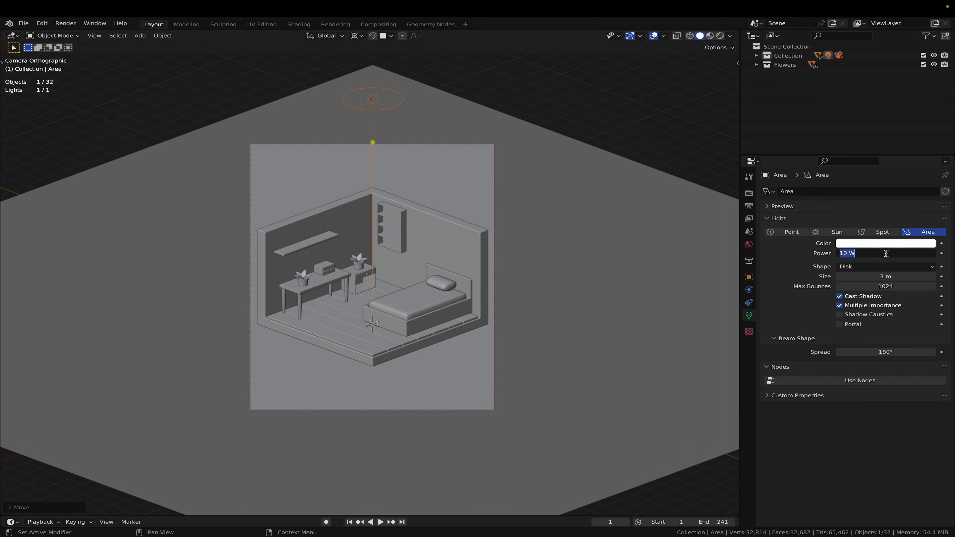
pyautogui.write('500')
pyautogui.press('Return')
pyautogui.click(710, 35)
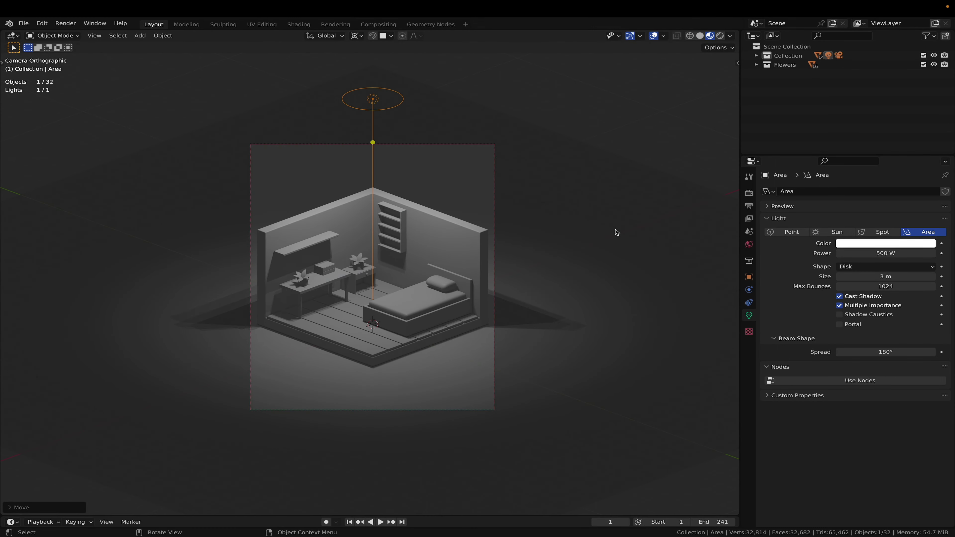
# Step: Enlarge the disk light to a size of 5 m and set its power to 1500 W
pyautogui.click(866, 278)
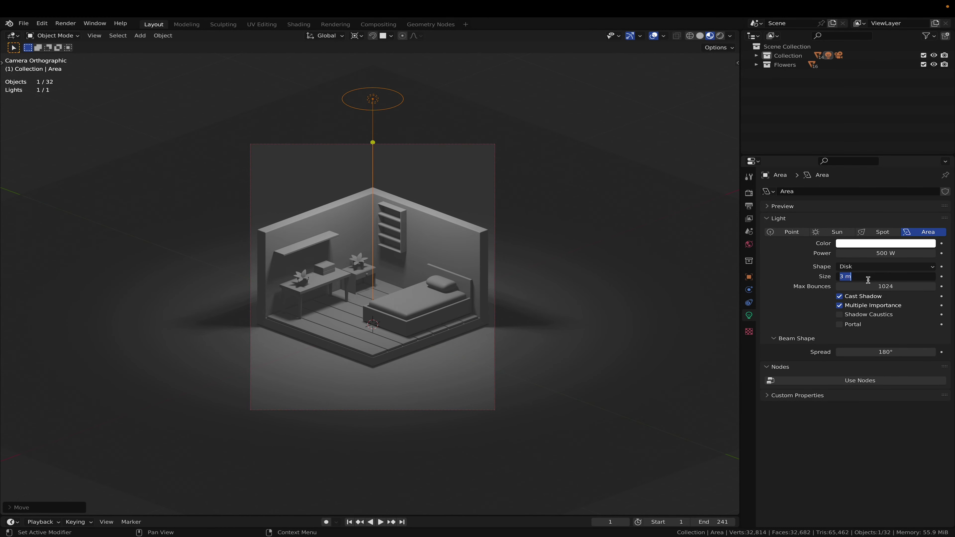
pyautogui.write('5')
pyautogui.press('Return')
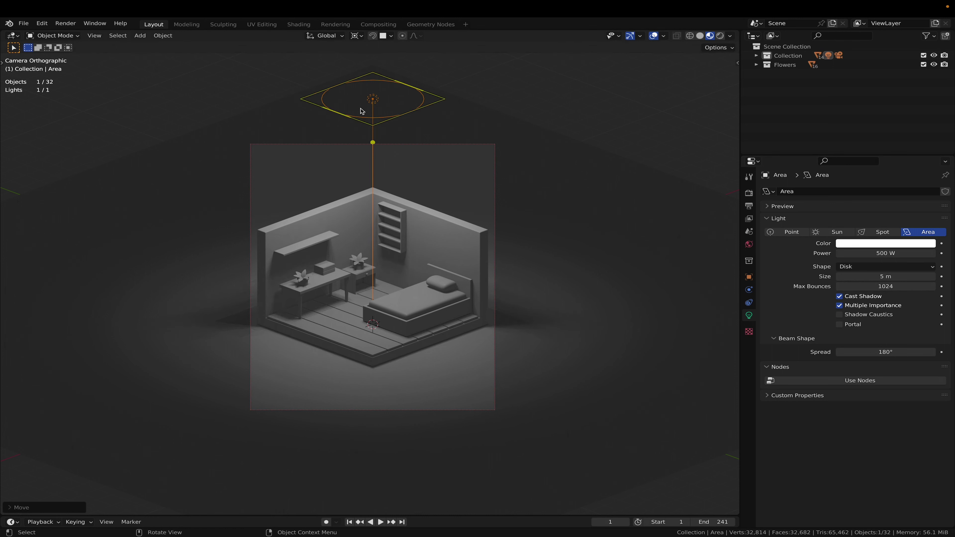
pyautogui.click(894, 255)
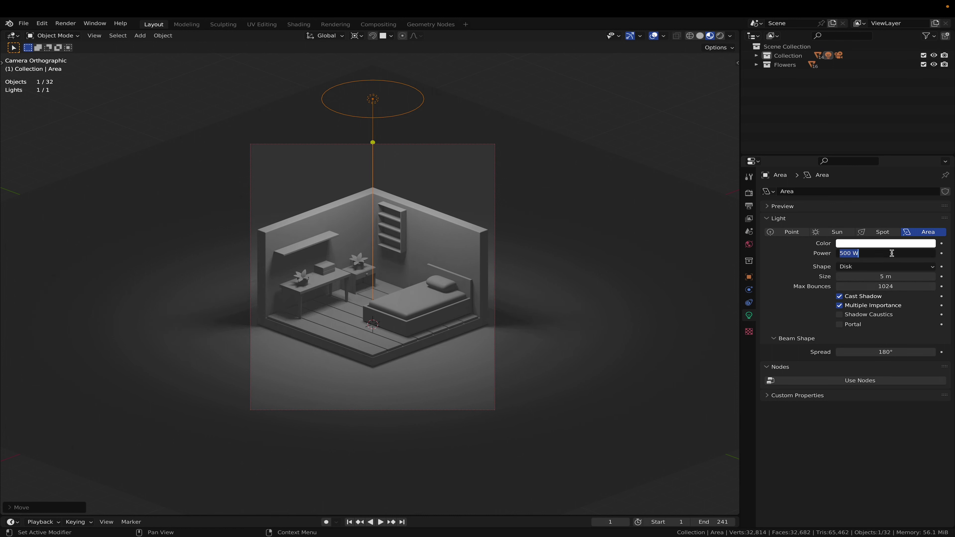
pyautogui.write('1500')
pyautogui.press('Return')
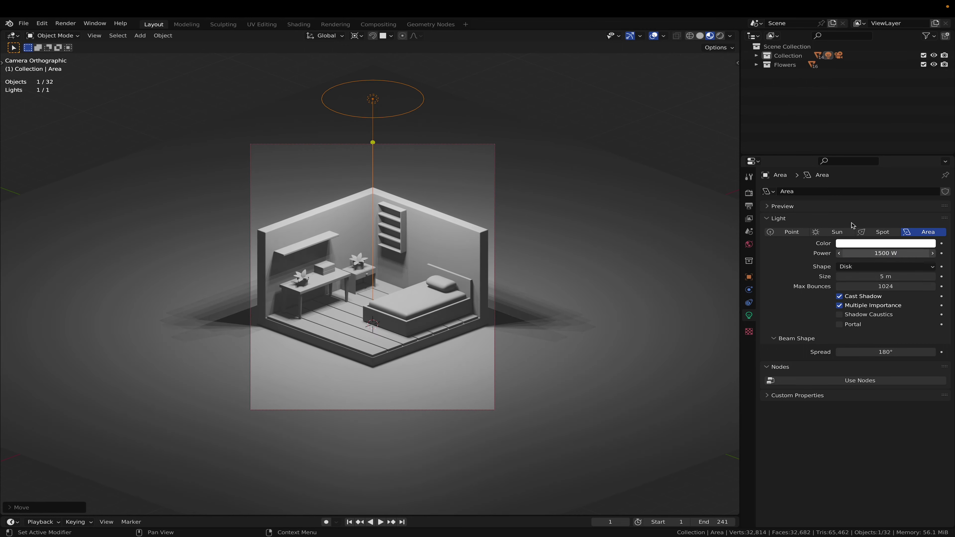
# Step: Reduce the disk light's power to 1000 W
pyautogui.click(878, 254)
pyautogui.write('100')
pyautogui.press('Return')
pyautogui.click(878, 253)
pyautogui.write('10')
pyautogui.press('Return')
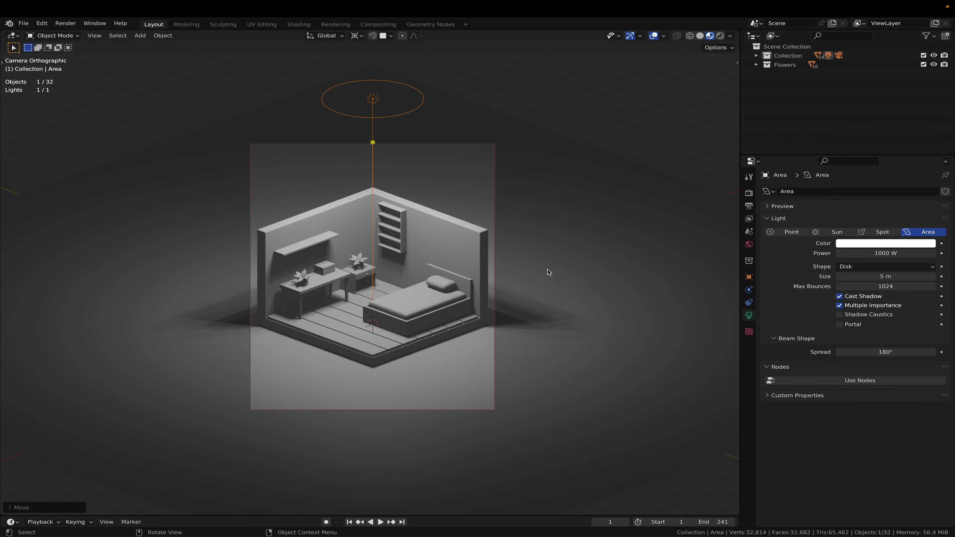
# Step: Duplicate the disk area light and rotate the copy 45° about the global X axis around the 3D cursor
pyautogui.hotkey('shift', 'd')
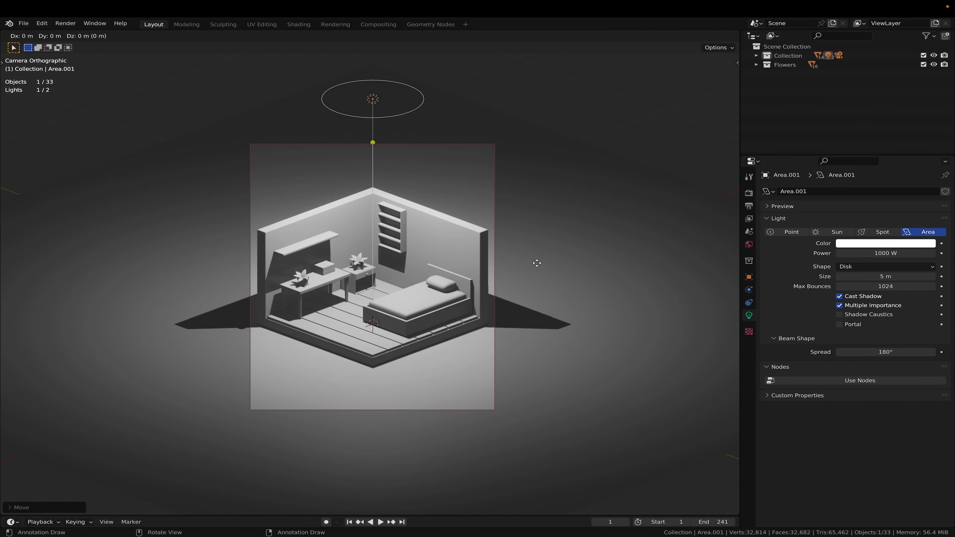
pyautogui.write('rx')
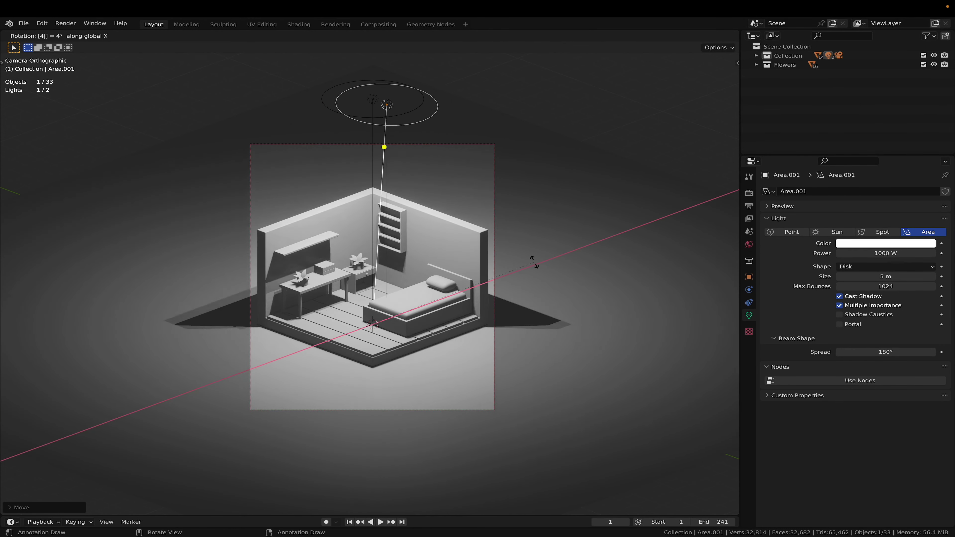
pyautogui.write('45')
pyautogui.press('Return')
pyautogui.press('r')
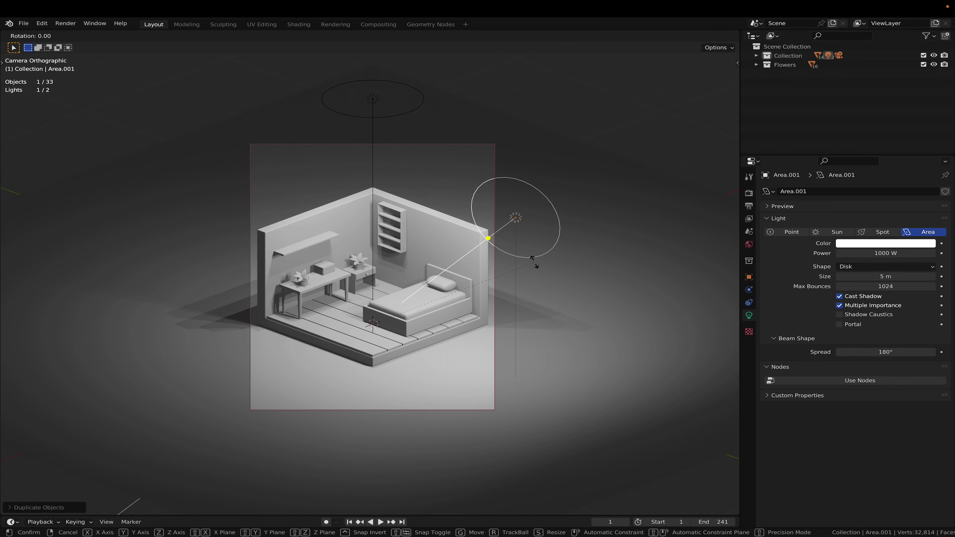
pyautogui.press('z')
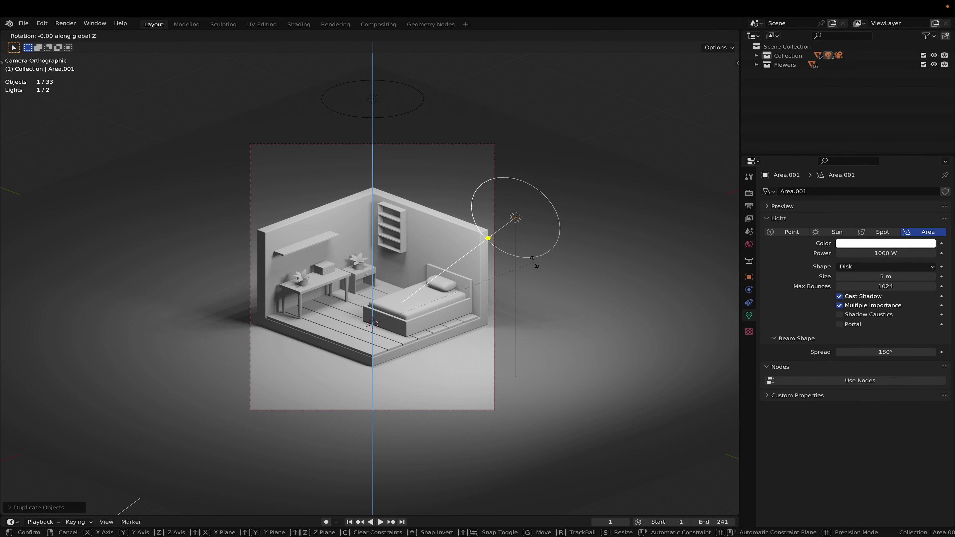
pyautogui.write('90')
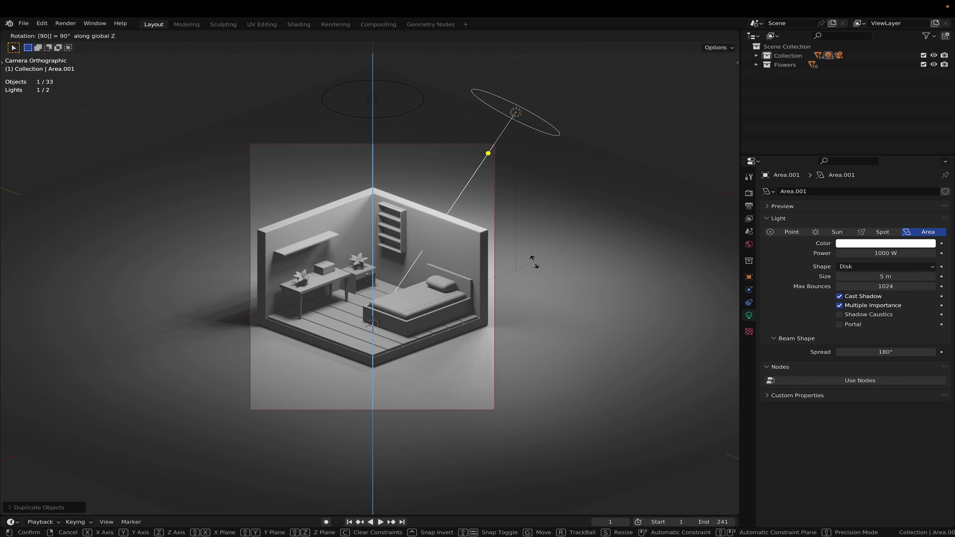
pyautogui.press('Escape')
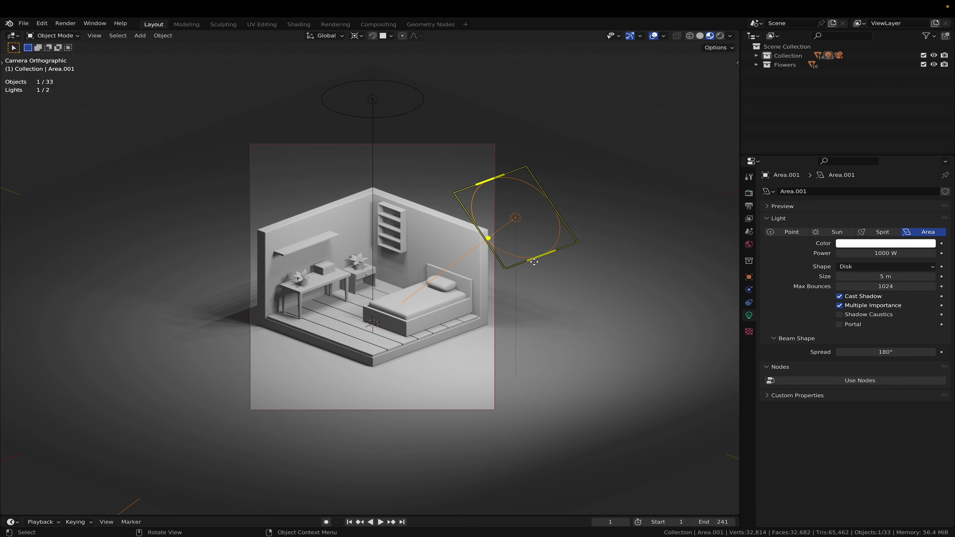
# Step: Rotate the duplicated disk light 45° about the global Z axis around the 3D cursor
pyautogui.write('rz')
pyautogui.write('45')
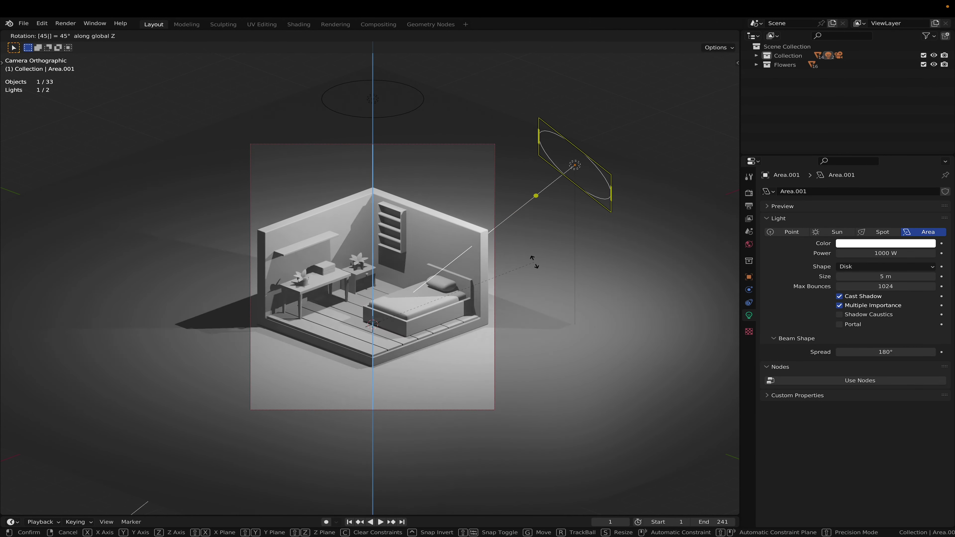
pyautogui.press('Return')
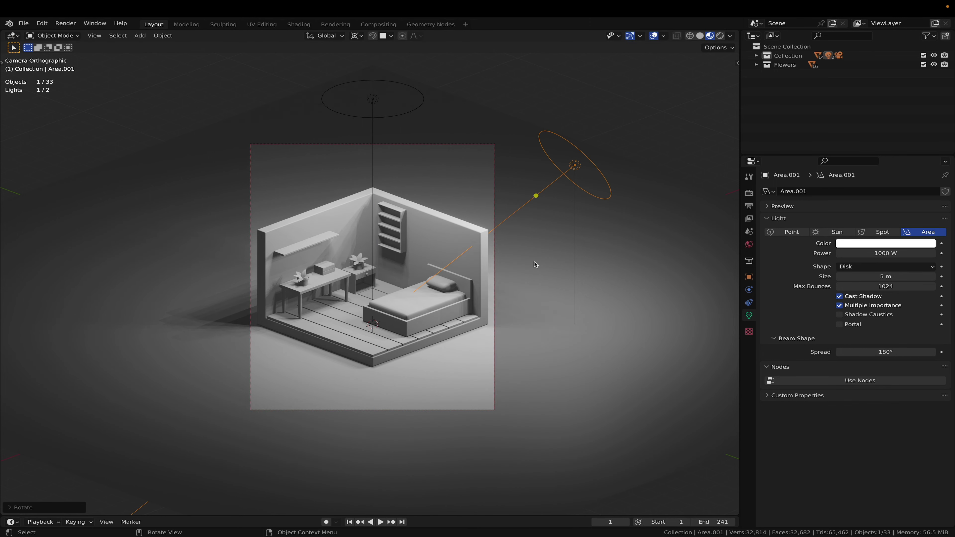
# Step: Duplicate the angled disk light and rotate the copy 180° about the global Z axis to the opposite side of the room
pyautogui.hotkey('shift', 'd')
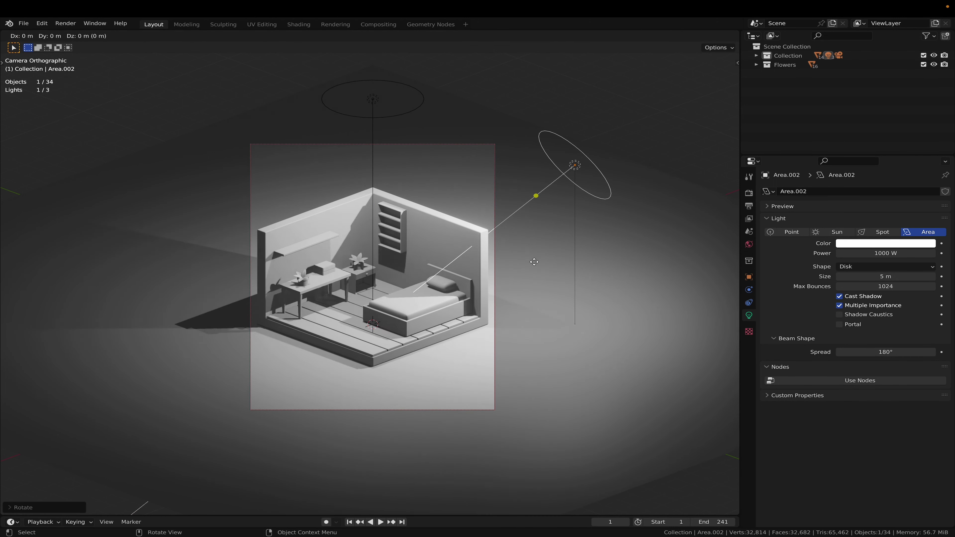
pyautogui.press('r')
pyautogui.press('z')
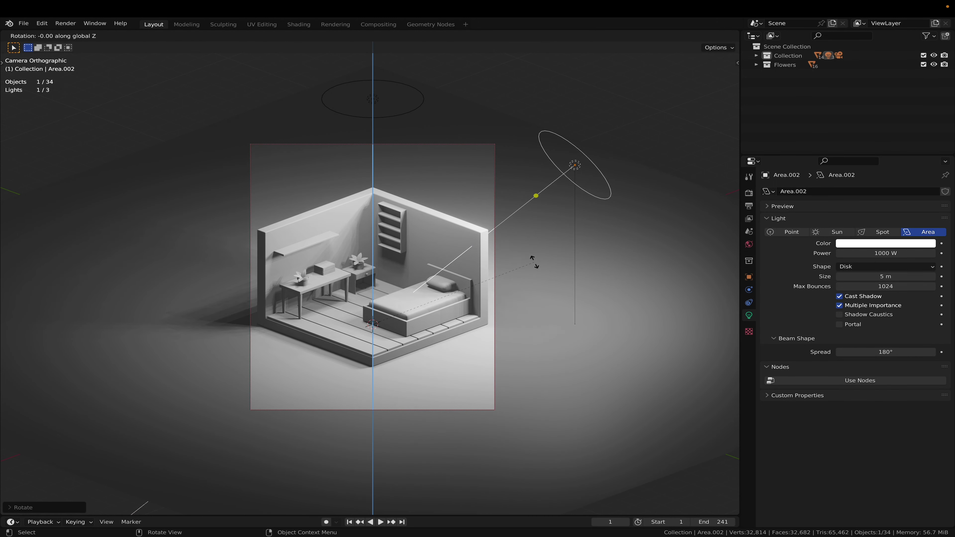
pyautogui.write('180')
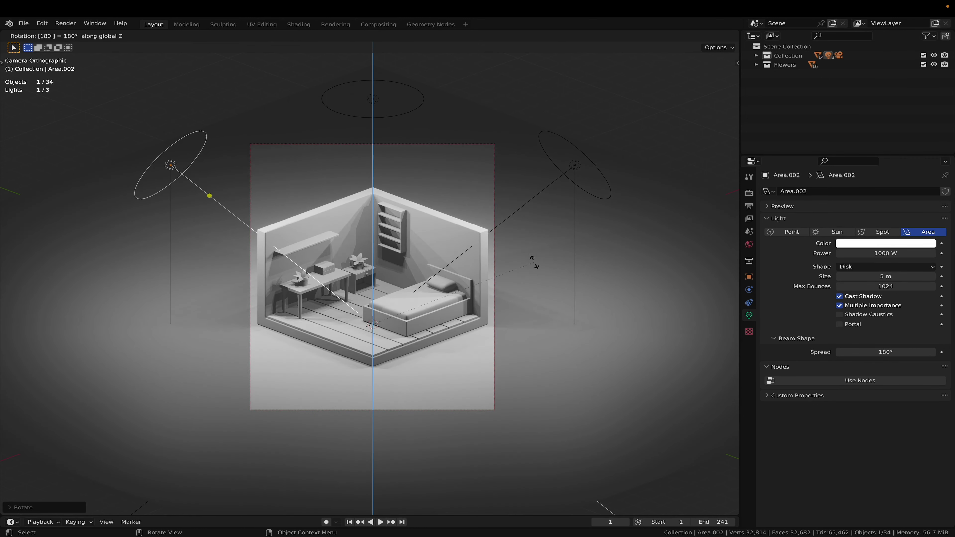
pyautogui.press('Return')
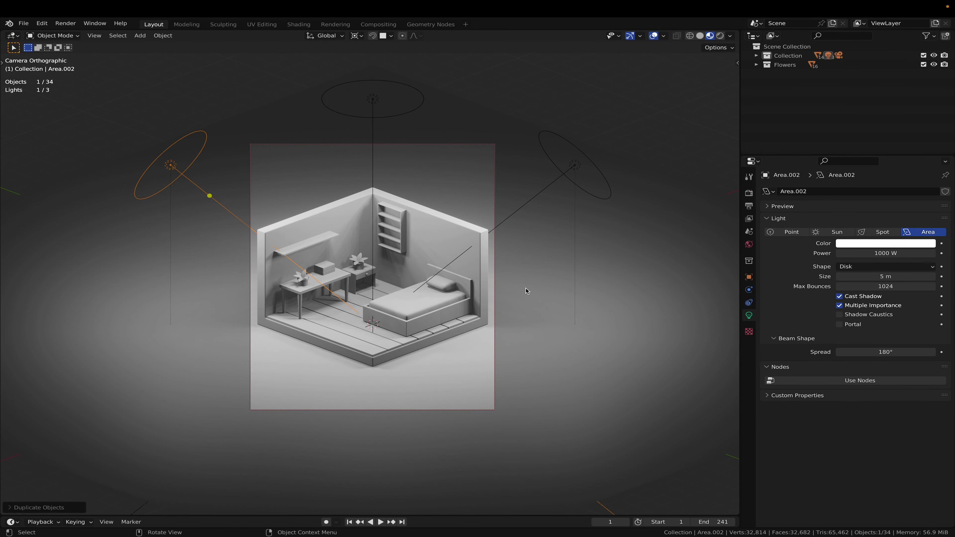
# Step: Create a new material on the room's wall structure and name it structure
pyautogui.scroll(1, 526, 290)
pyautogui.scroll(1, 527, 295)
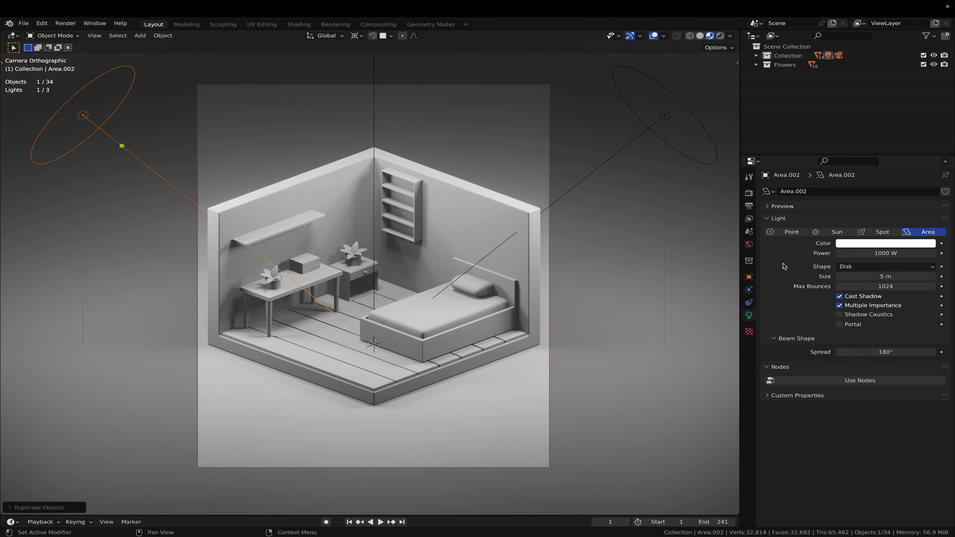
pyautogui.click(428, 385)
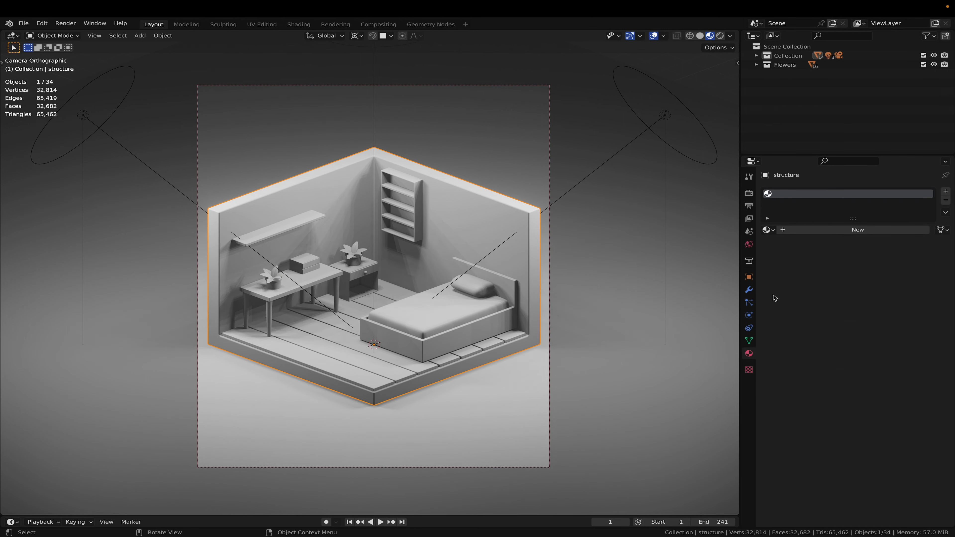
pyautogui.click(821, 230)
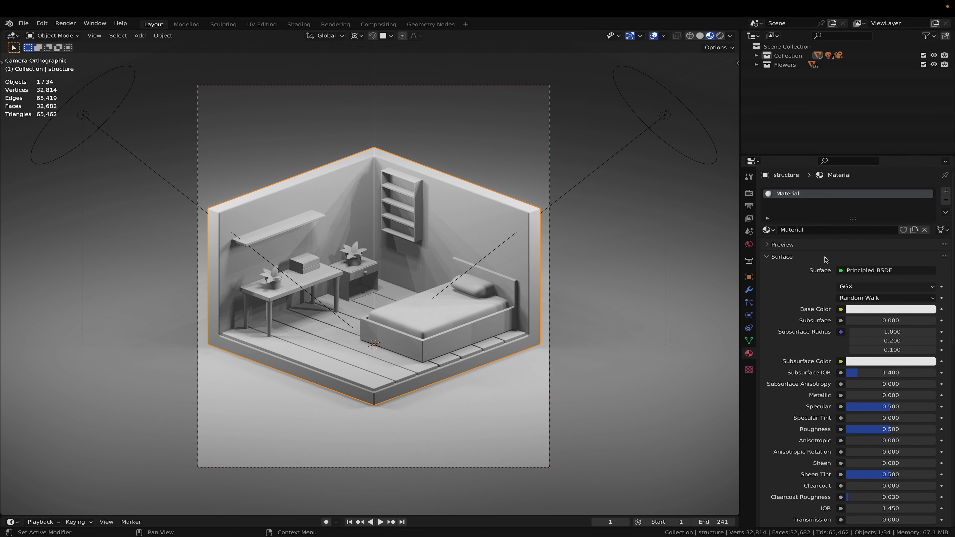
pyautogui.doubleClick(796, 234)
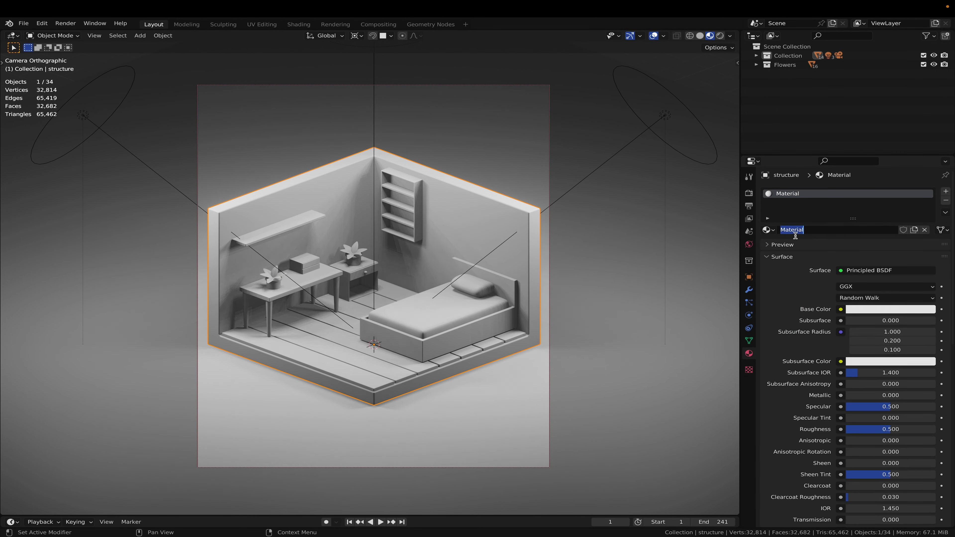
pyautogui.write('structure')
pyautogui.press('Return')
# Step: Set the structure material's base color to a light turquoise blue
pyautogui.click(883, 310)
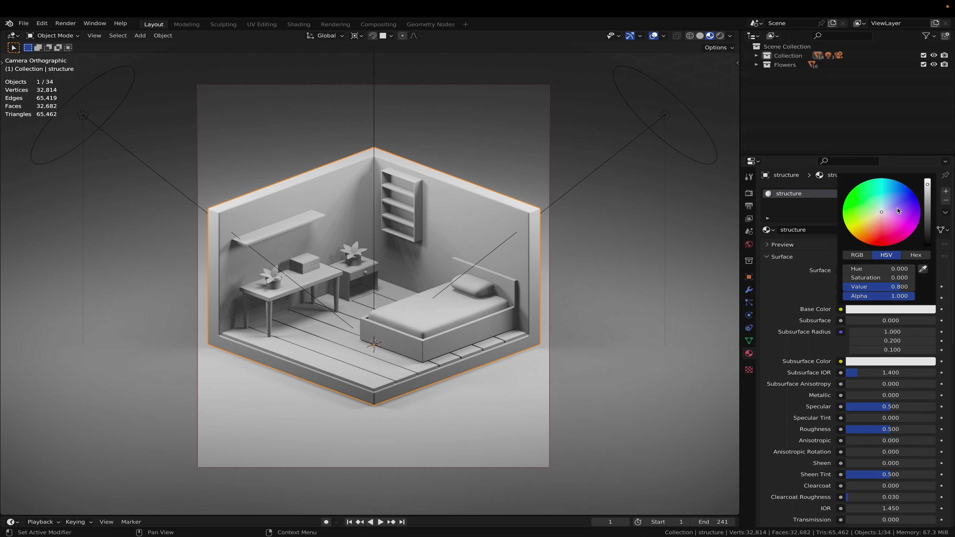
pyautogui.click(886, 203)
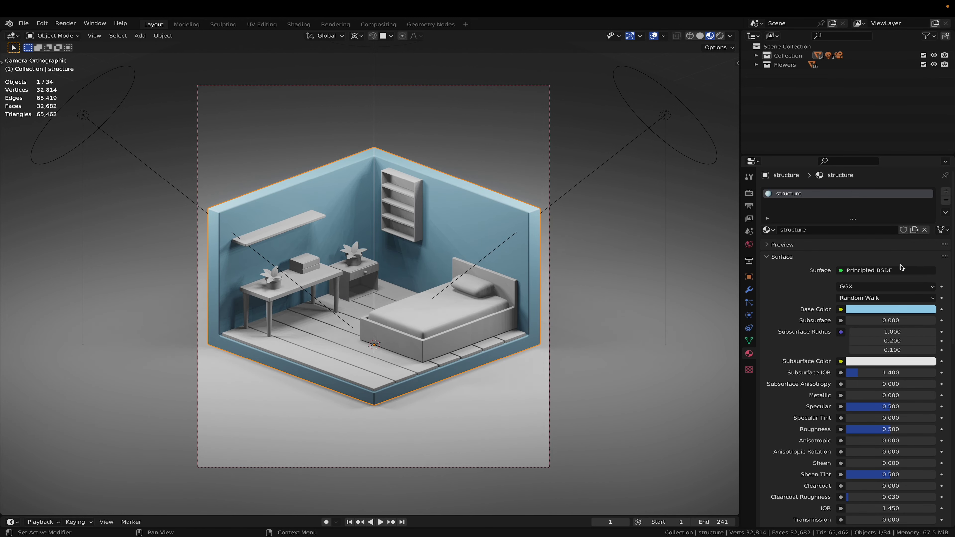
pyautogui.click(891, 310)
pyautogui.click(892, 196)
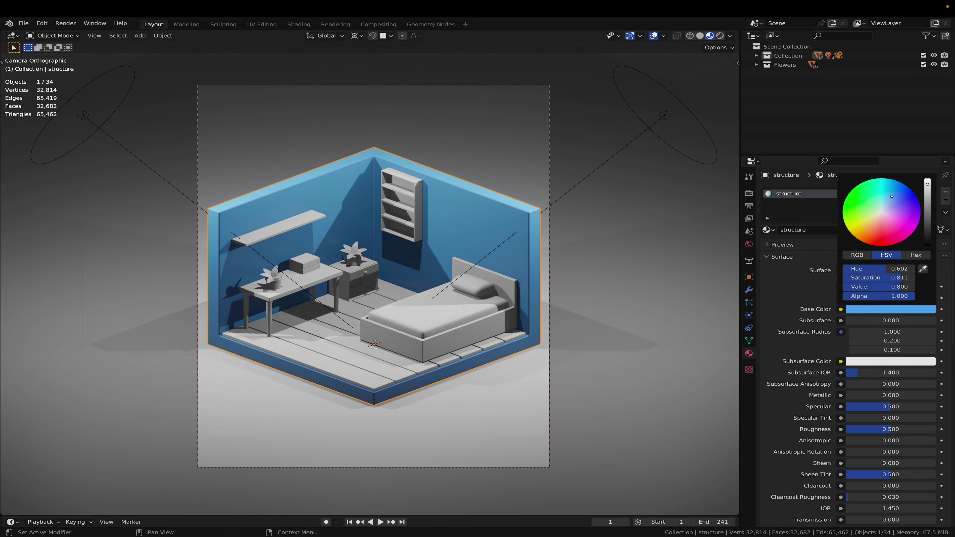
pyautogui.click(887, 197)
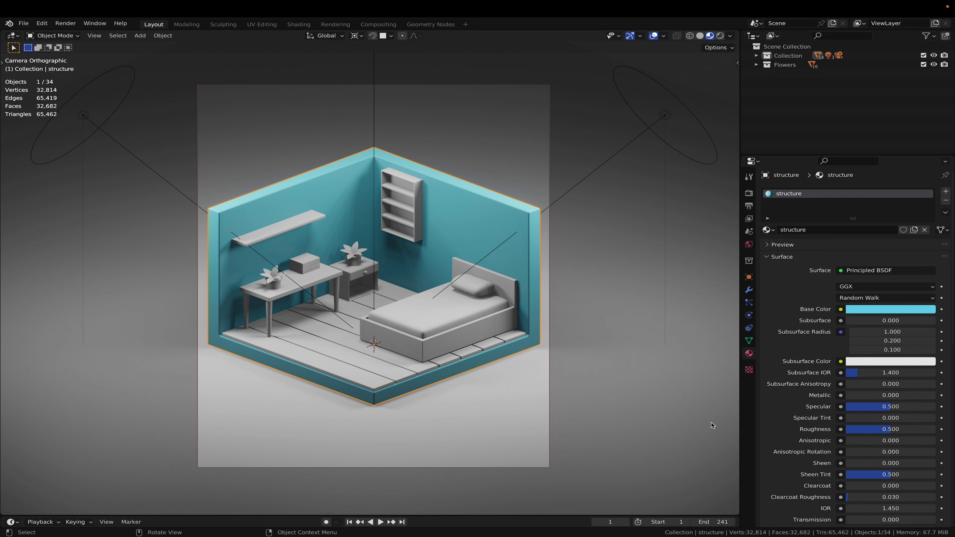
# Step: Set the structure material's roughness to 0.8
pyautogui.moveTo(883, 430); pyautogui.dragTo(890, 429)
pyautogui.click(888, 430)
pyautogui.press('Return')
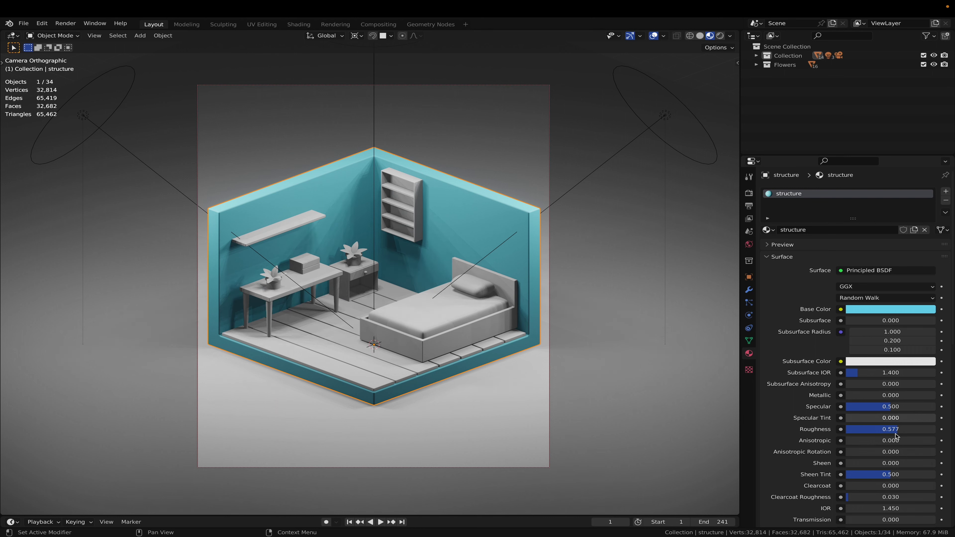
pyautogui.click(903, 430)
pyautogui.write('.8')
pyautogui.press('Return')
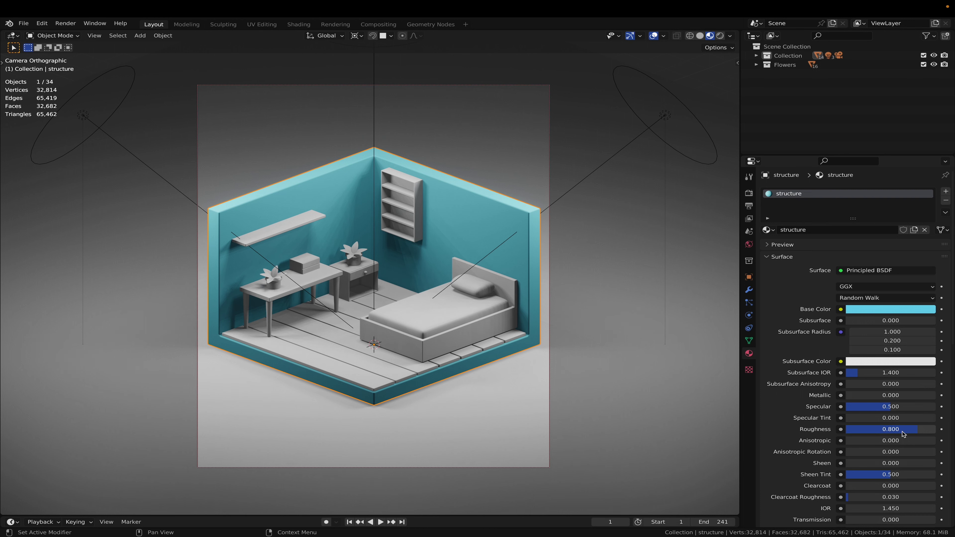
# Step: Create a new material on the floor planks and name it wood
pyautogui.click(377, 371)
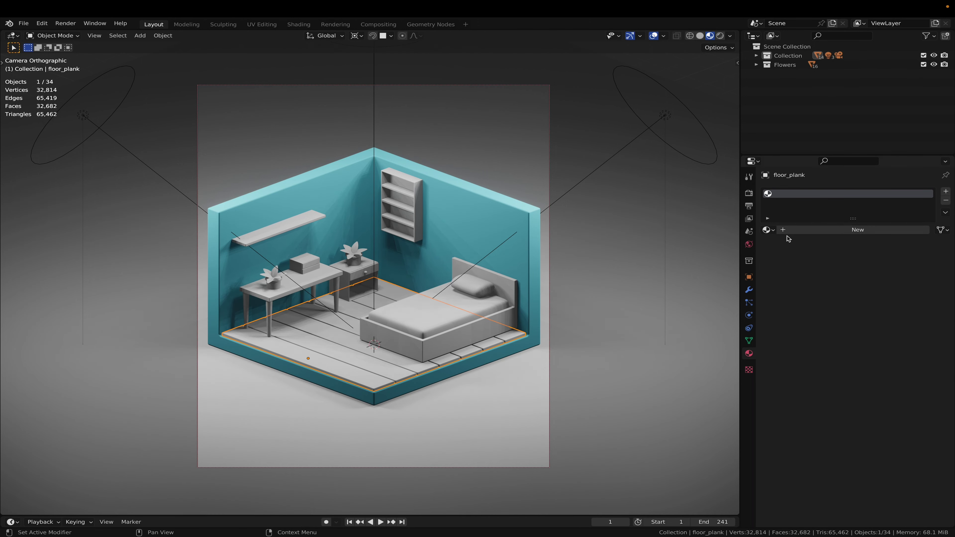
pyautogui.click(811, 229)
pyautogui.doubleClick(798, 230)
pyautogui.write('wood_')
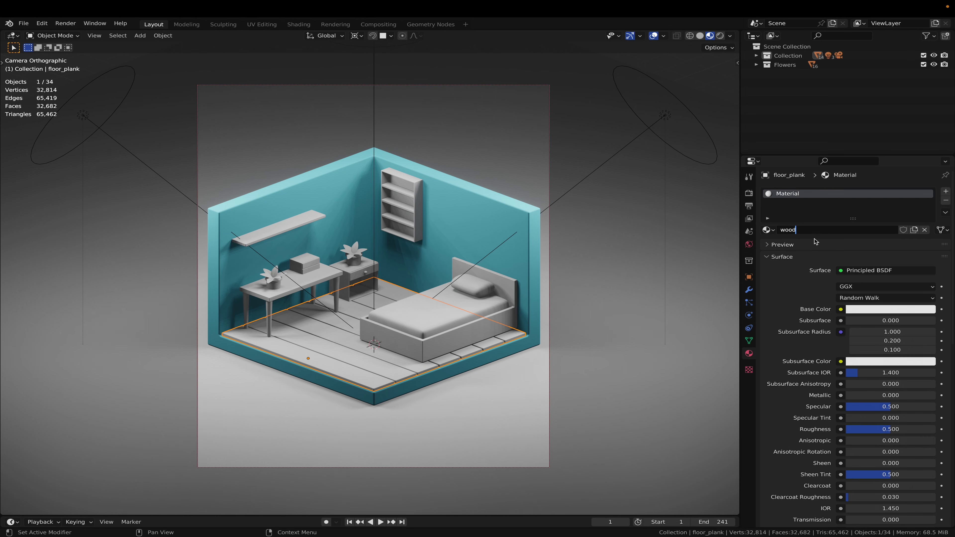
pyautogui.press('Return')
# Step: Set the wood material's base color to a brown with hue about 0.058, saturation 0.702 and value 0.483
pyautogui.click(878, 308)
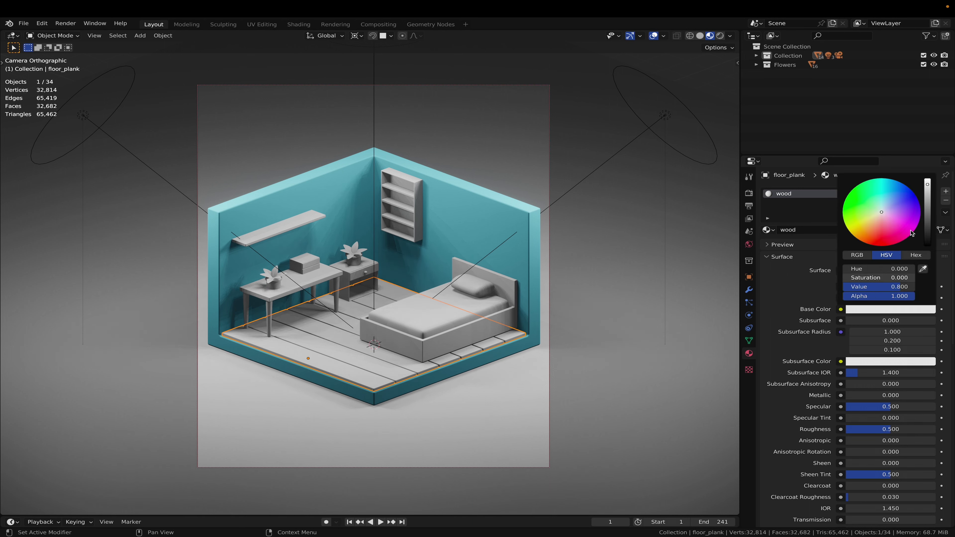
pyautogui.moveTo(877, 222); pyautogui.dragTo(874, 225)
pyautogui.moveTo(928, 202)
pyautogui.mouseDown()
pyautogui.moveTo(928, 212)
pyautogui.moveTo(929, 199)
pyautogui.mouseUp()
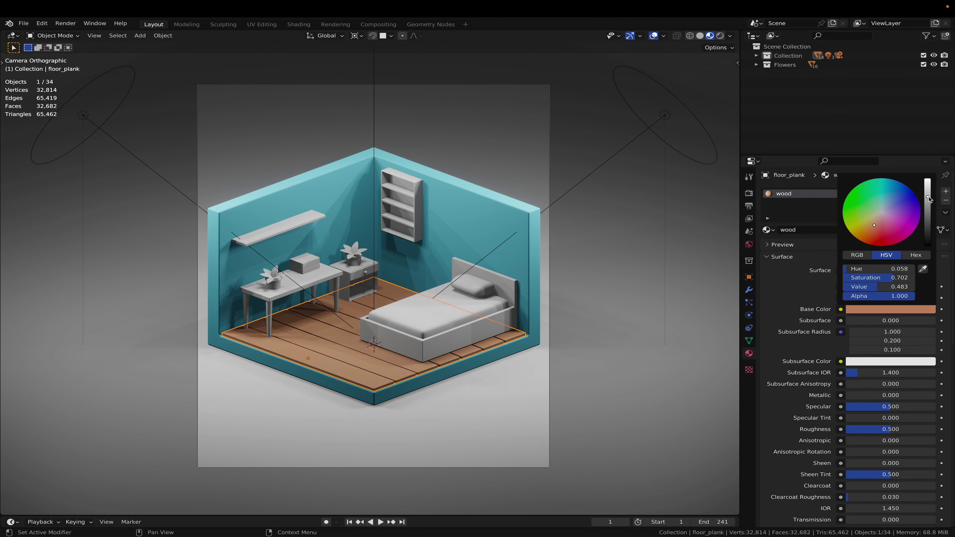
# Step: Assign the existing wood material to the desk top
pyautogui.click(434, 351)
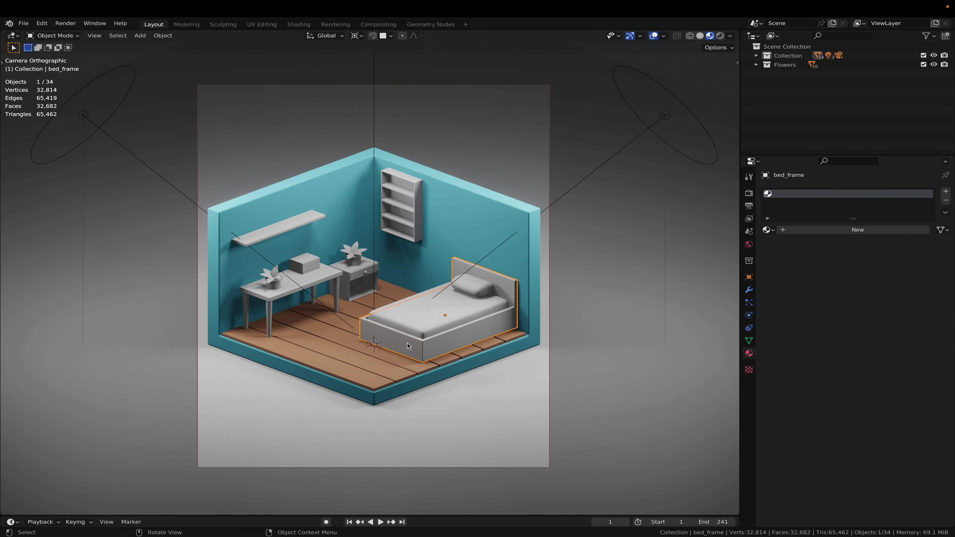
pyautogui.click(391, 374)
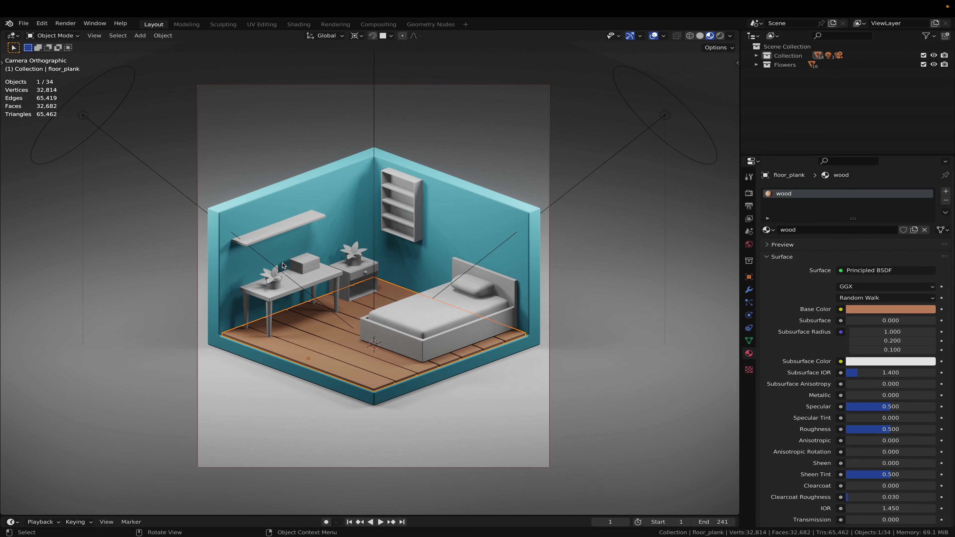
pyautogui.click(296, 292)
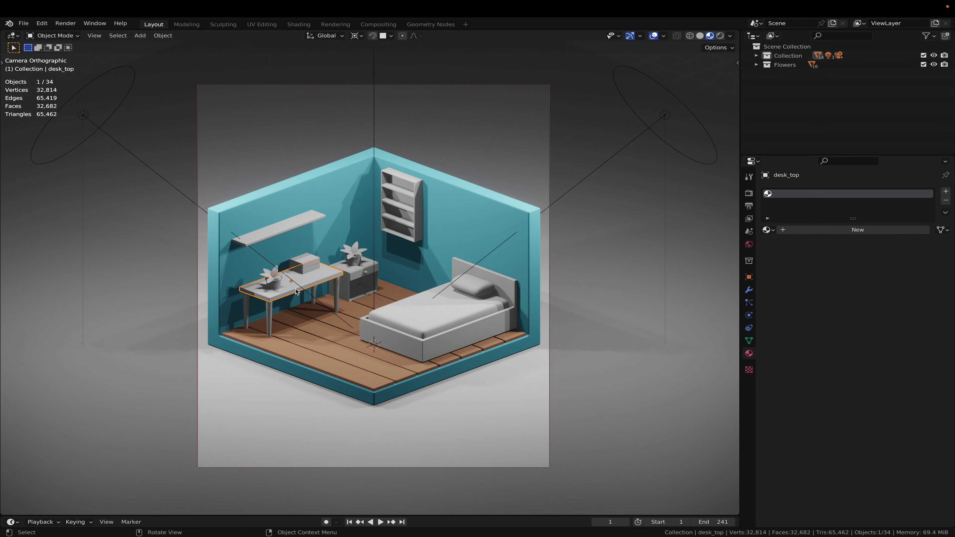
pyautogui.click(769, 230)
pyautogui.click(788, 248)
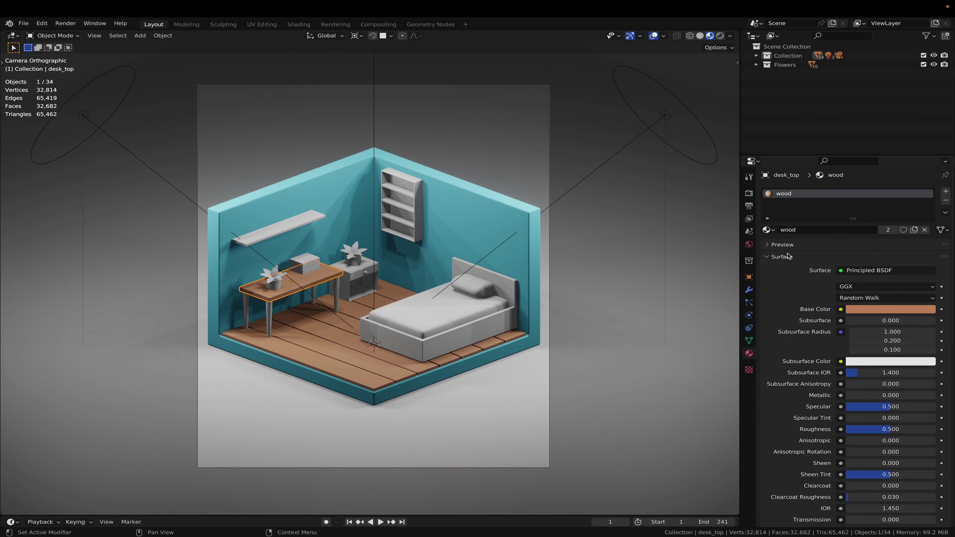
# Step: Make a separate copy of the wood material for the desk top and darken its base color to a value of about 0.318
pyautogui.click(915, 230)
pyautogui.click(880, 308)
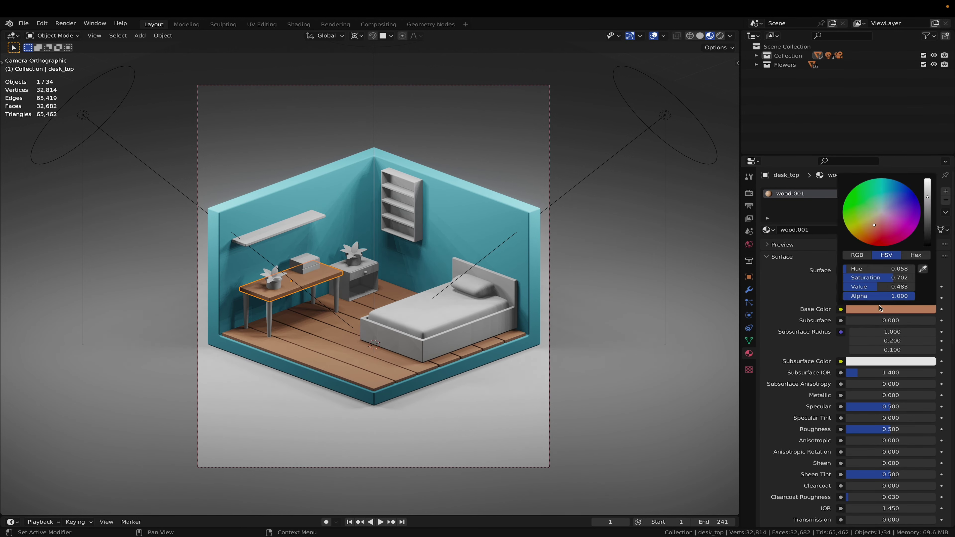
pyautogui.moveTo(930, 203); pyautogui.dragTo(928, 206)
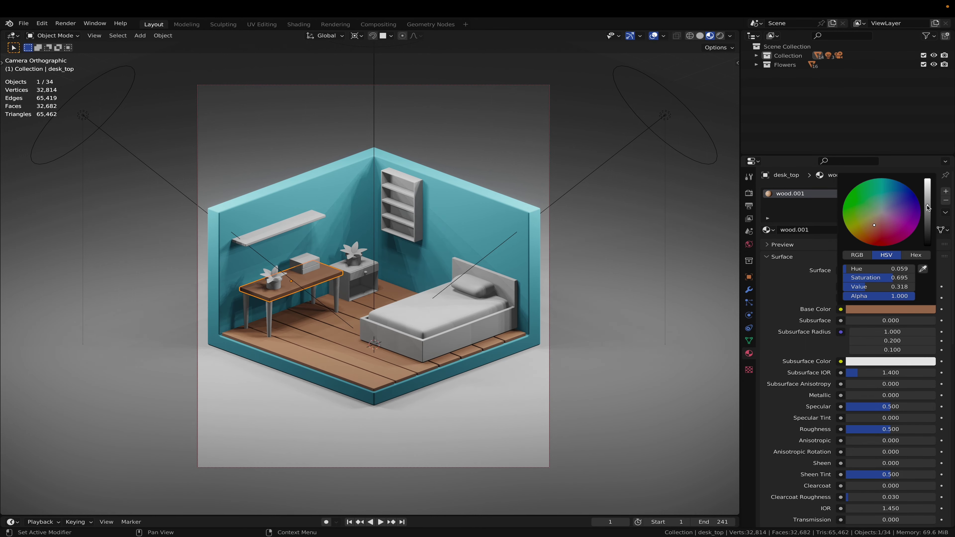
# Step: Give the long wall shelf above the desk a new material named red with a red base color
pyautogui.click(309, 221)
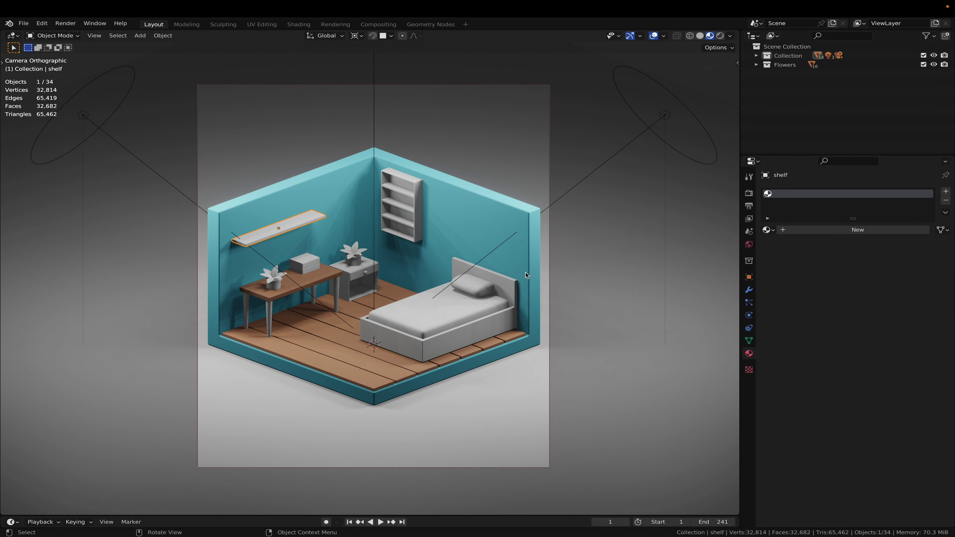
pyautogui.click(795, 231)
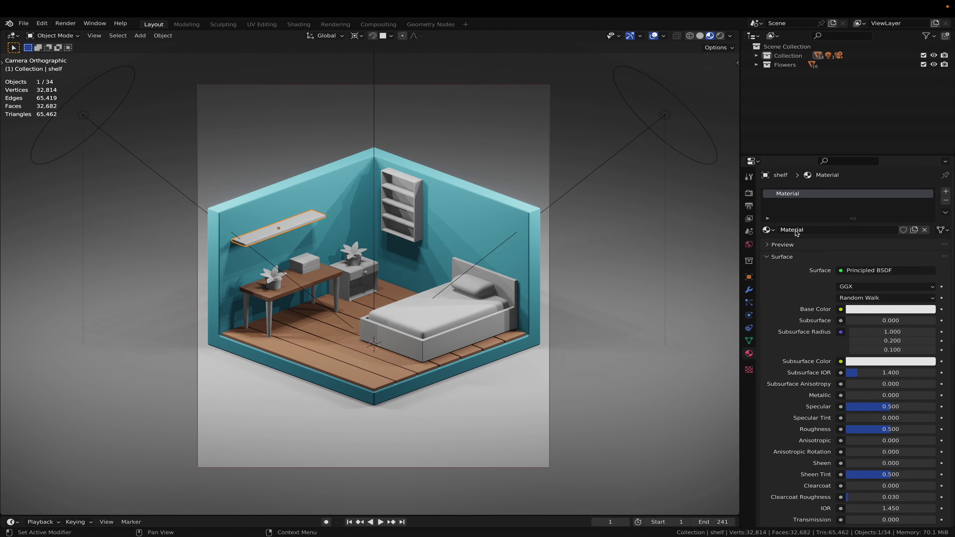
pyautogui.doubleClick(799, 230)
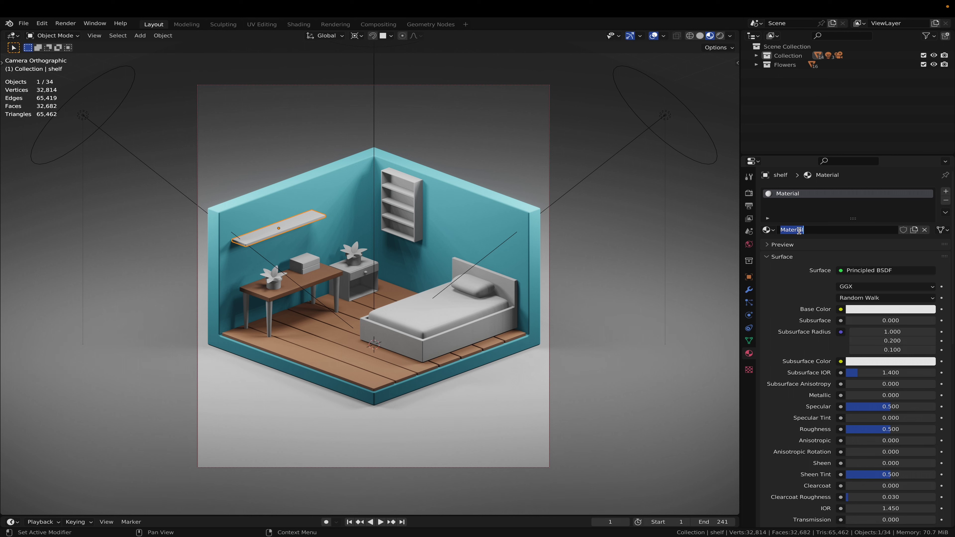
pyautogui.write('red')
pyautogui.press('Return')
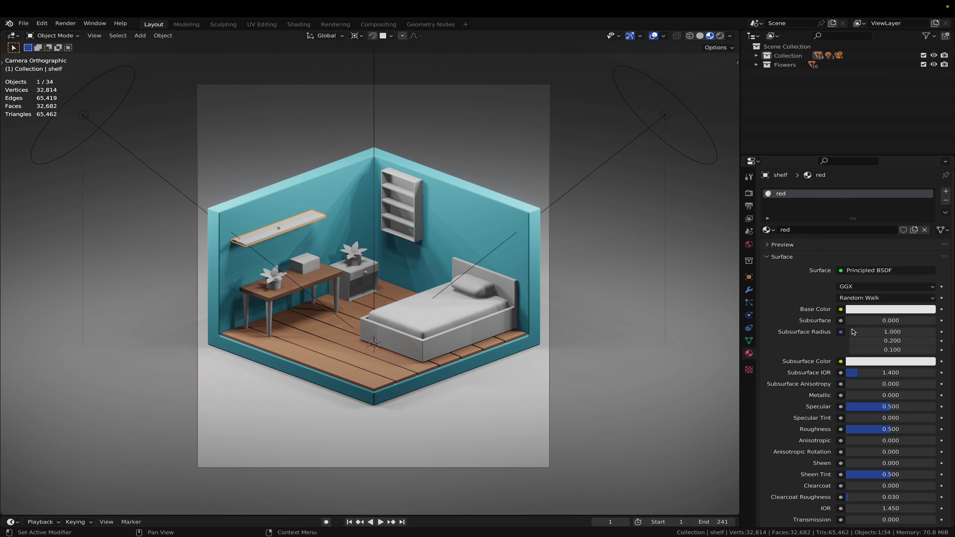
pyautogui.click(885, 309)
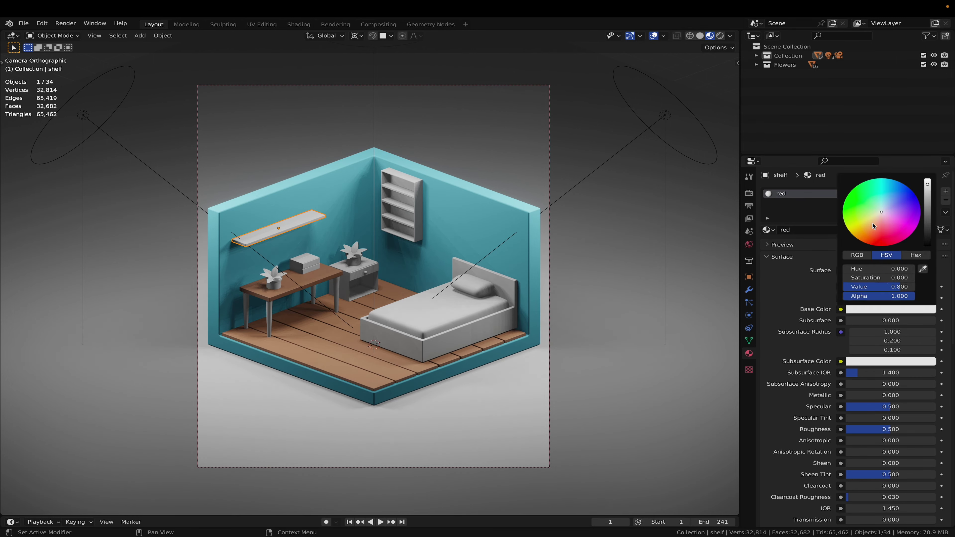
pyautogui.moveTo(873, 223); pyautogui.dragTo(880, 231)
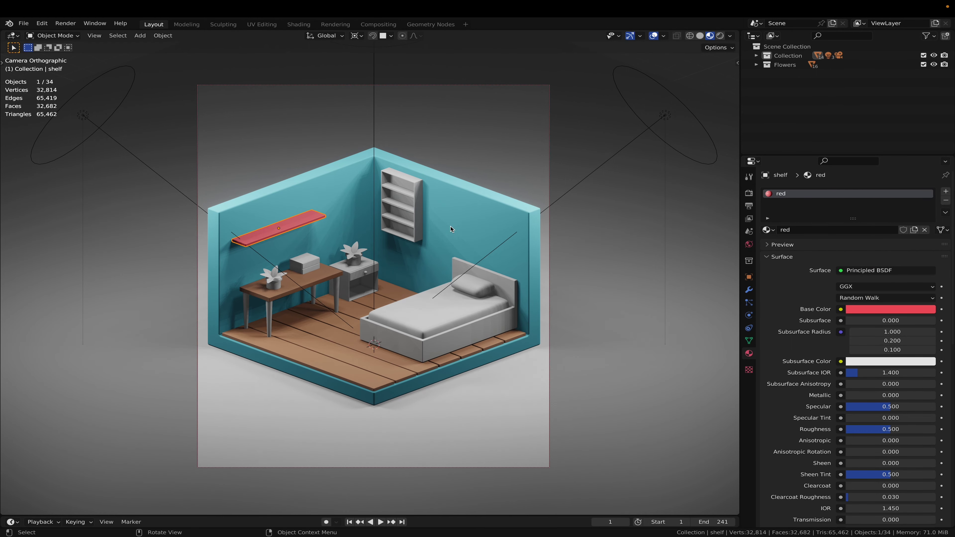
# Step: Assign the darker wood.001 material to the nightstand
pyautogui.click(359, 274)
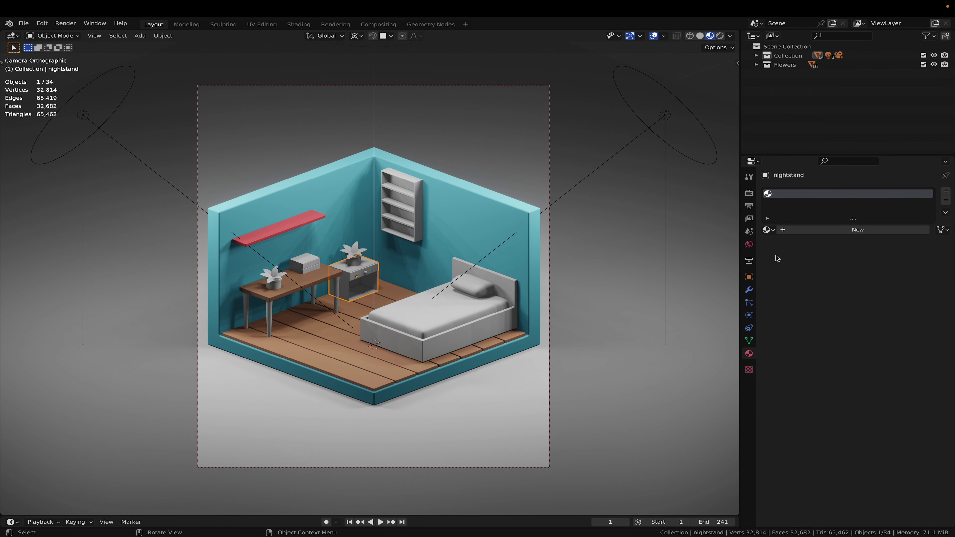
pyautogui.click(768, 230)
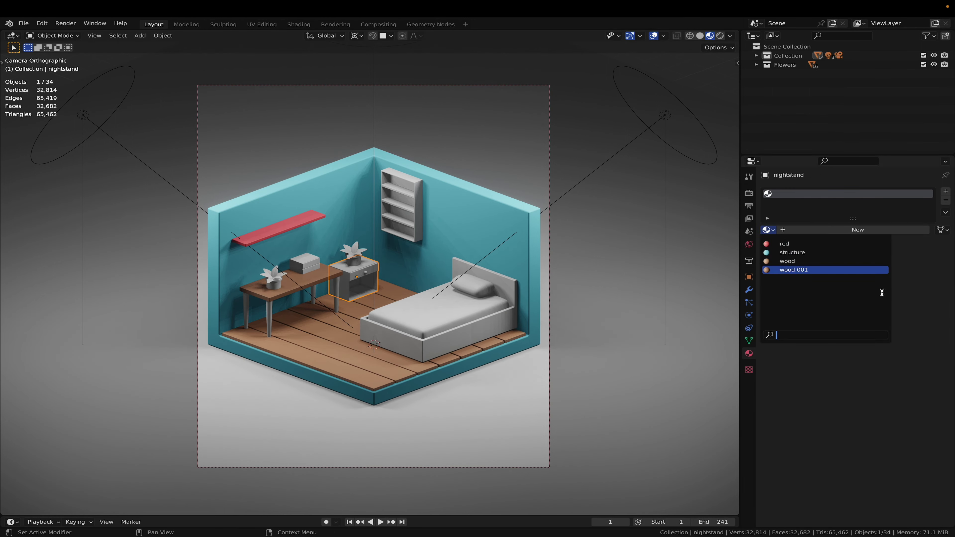
pyautogui.click(796, 271)
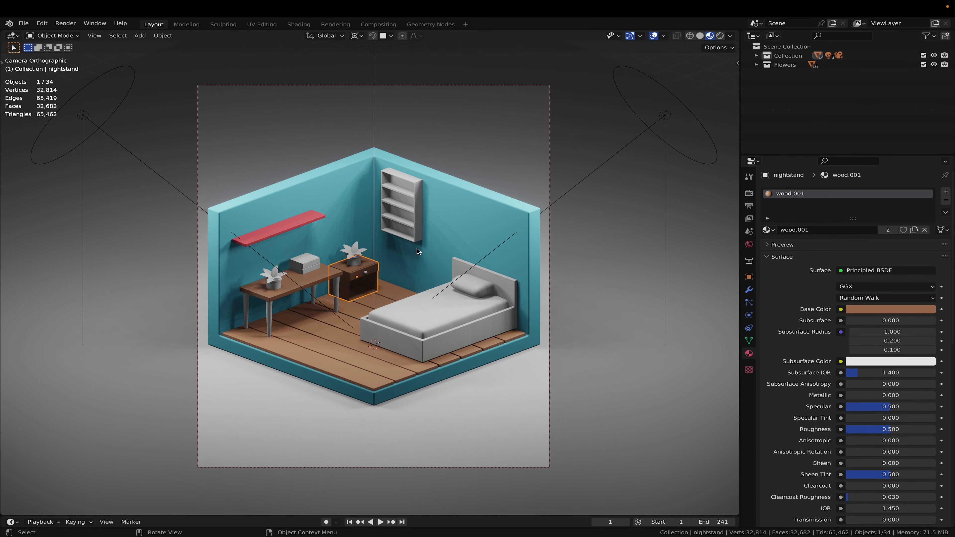
# Step: Assign the darker wood.001 material to the bookshelf on the wall above the bed
pyautogui.click(408, 238)
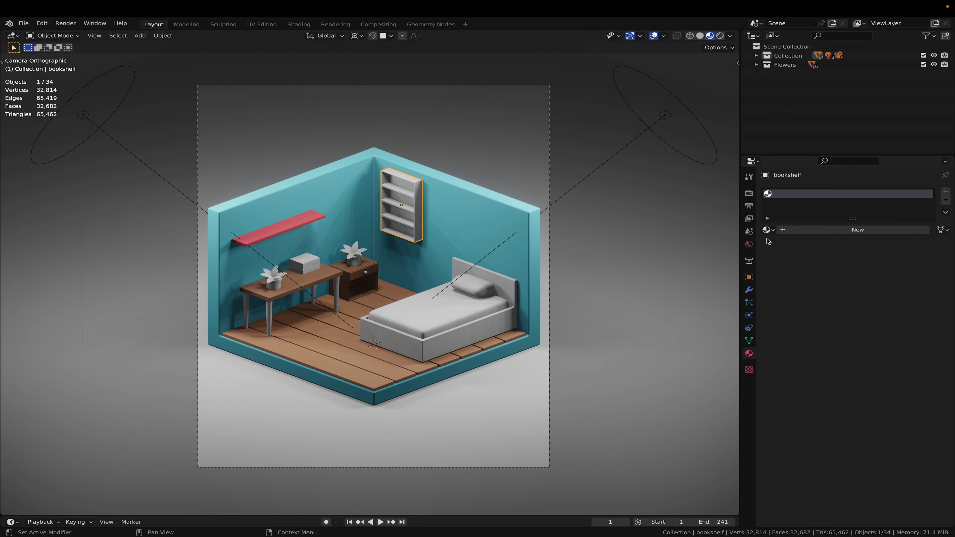
pyautogui.click(757, 55)
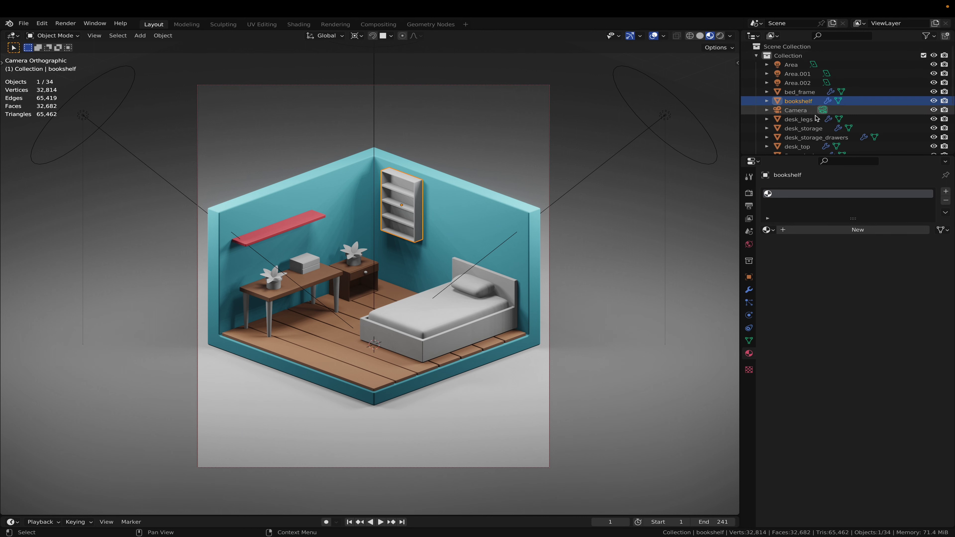
pyautogui.click(767, 230)
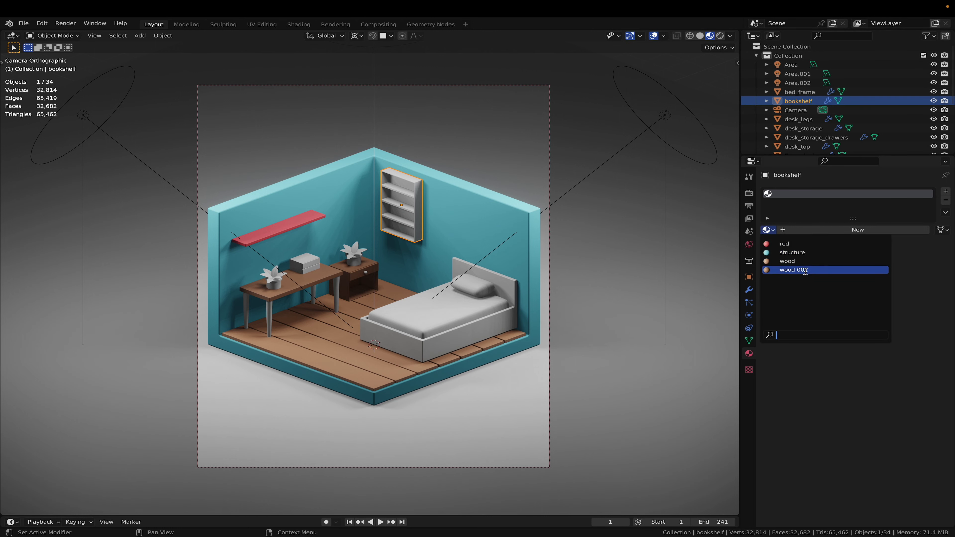
pyautogui.click(794, 270)
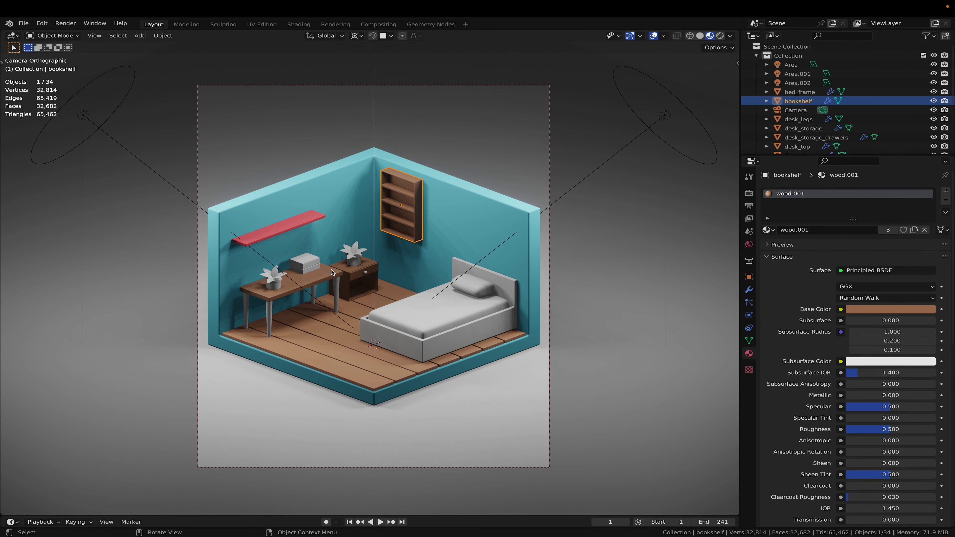
# Step: Give the storage box on the desk a new material named White
pyautogui.click(373, 273)
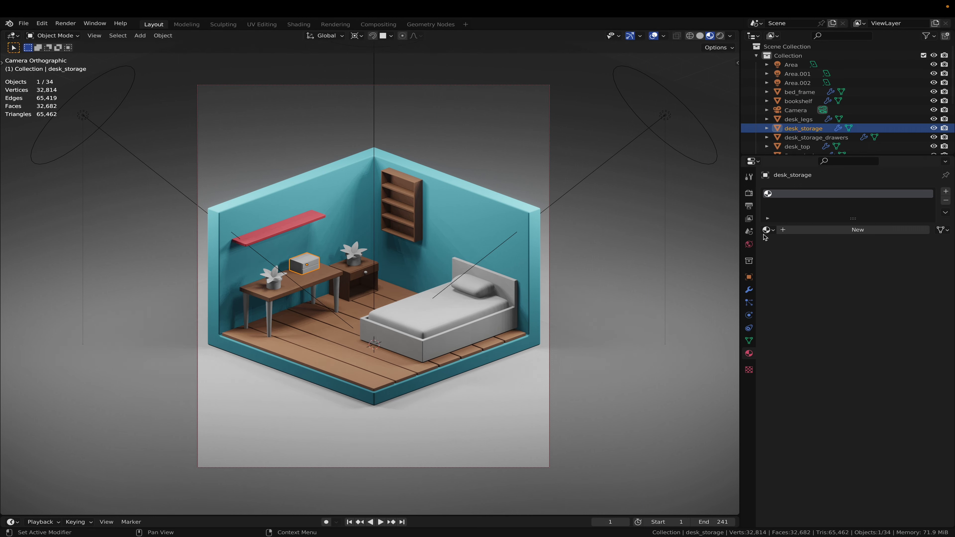
pyautogui.click(795, 231)
pyautogui.doubleClick(810, 231)
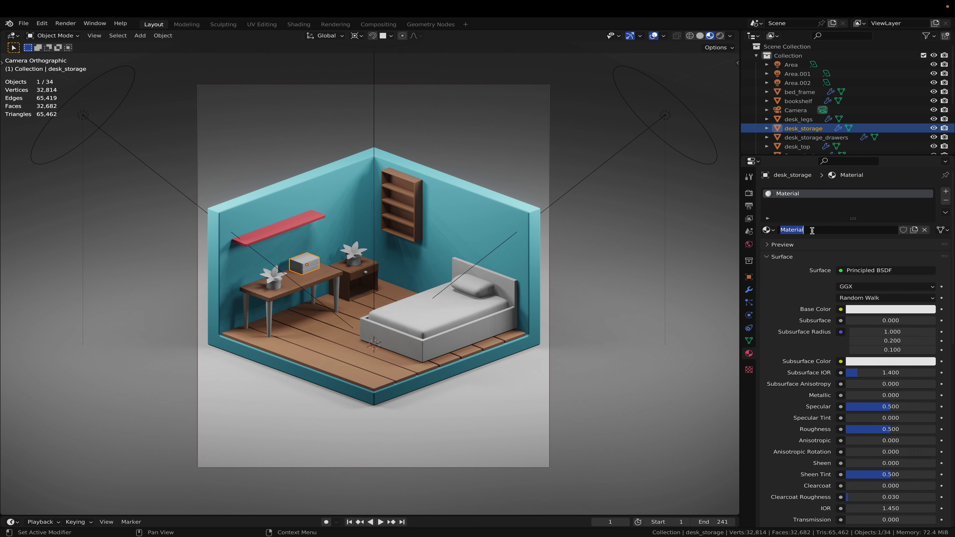
pyautogui.write('Or')
pyautogui.write('White')
# Step: Set the White material's base color to orange with hue about 0.041, saturation 0.784 and value 1.0
pyautogui.click(859, 309)
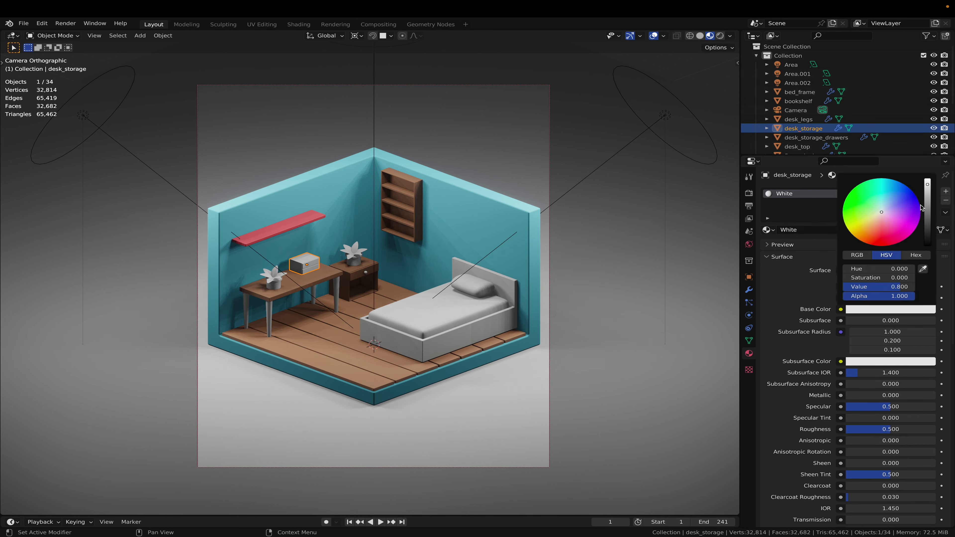
pyautogui.click(927, 181)
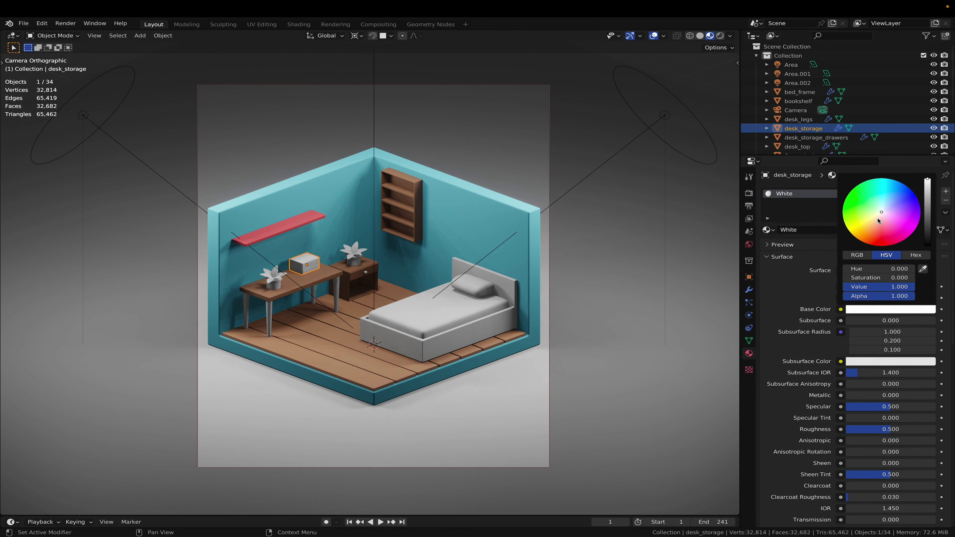
pyautogui.click(878, 219)
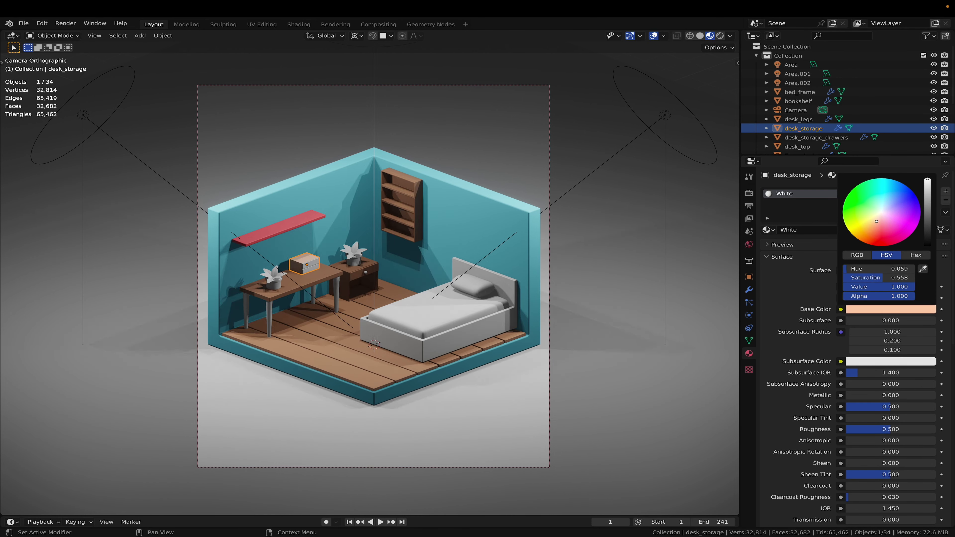
pyautogui.click(876, 227)
pyautogui.click(875, 228)
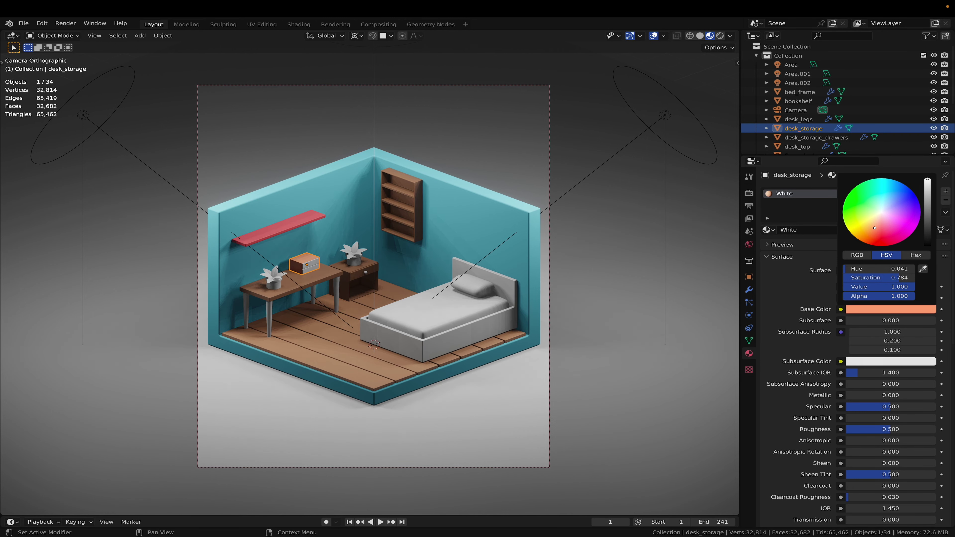
# Step: Give the desk storage drawers a separate copy of the White material and change its base color to a pale pink
pyautogui.click(311, 267)
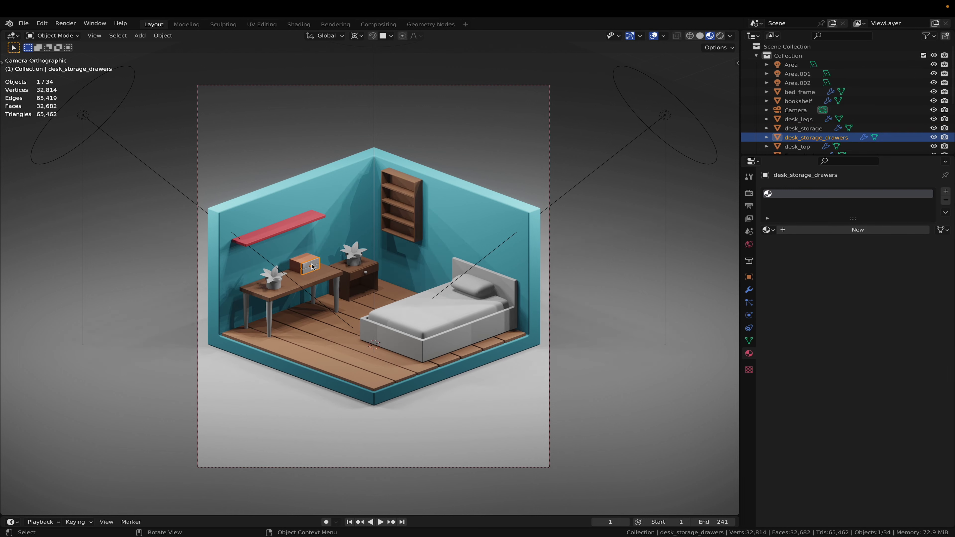
pyautogui.click(774, 233)
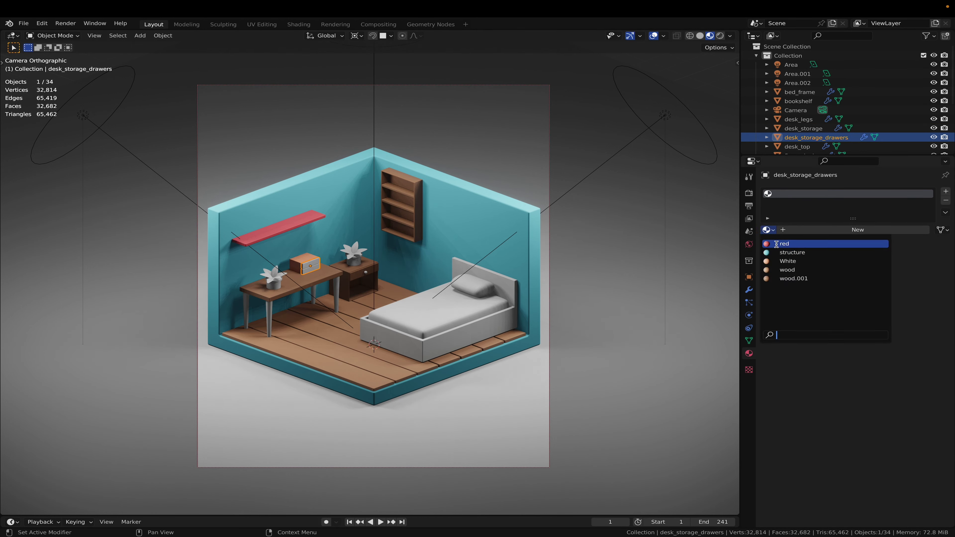
pyautogui.click(787, 261)
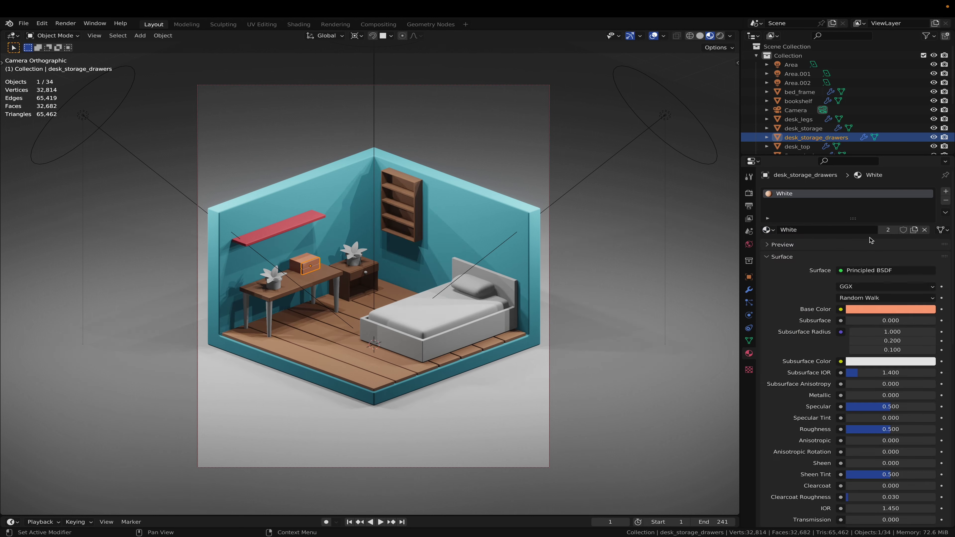
pyautogui.click(916, 230)
pyautogui.click(896, 310)
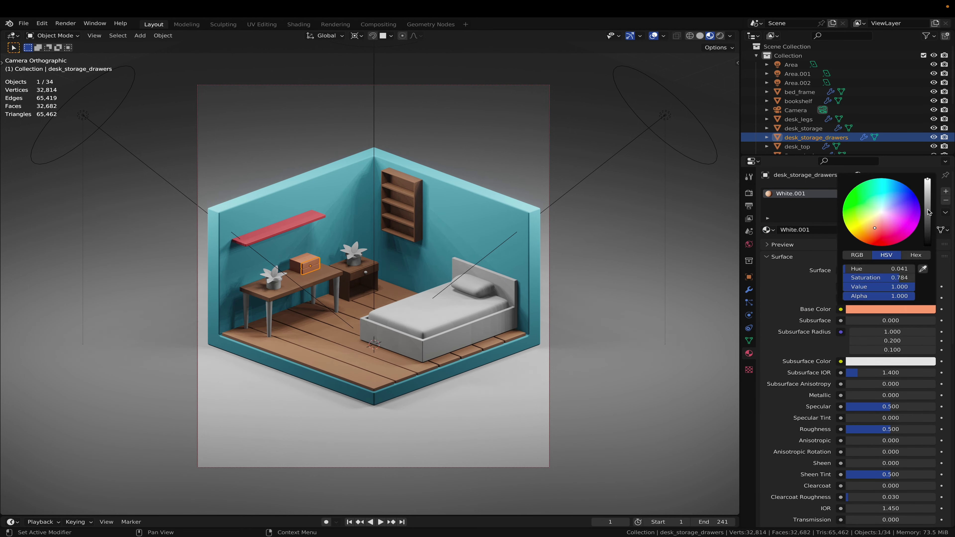
pyautogui.click(884, 221)
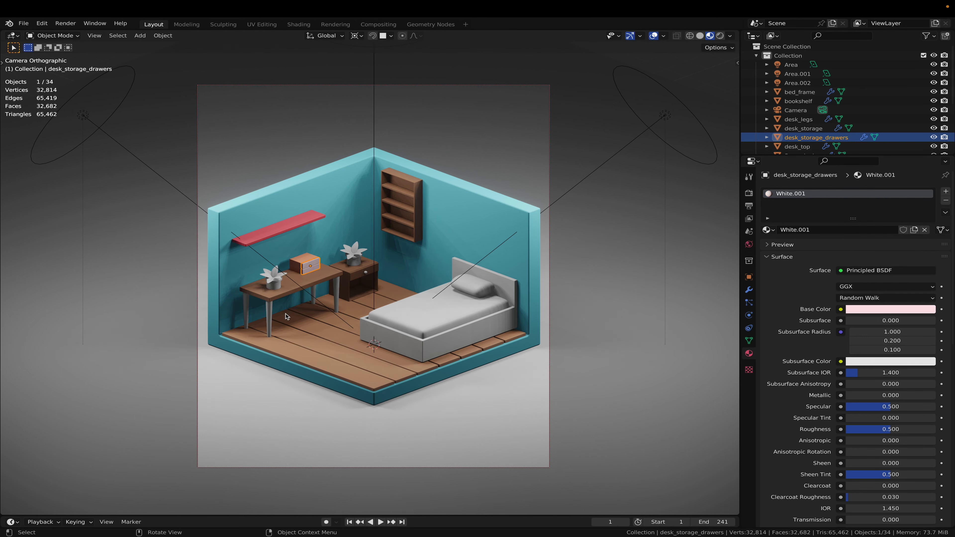
# Step: Assign the White.001 material to the desk legs
pyautogui.click(336, 304)
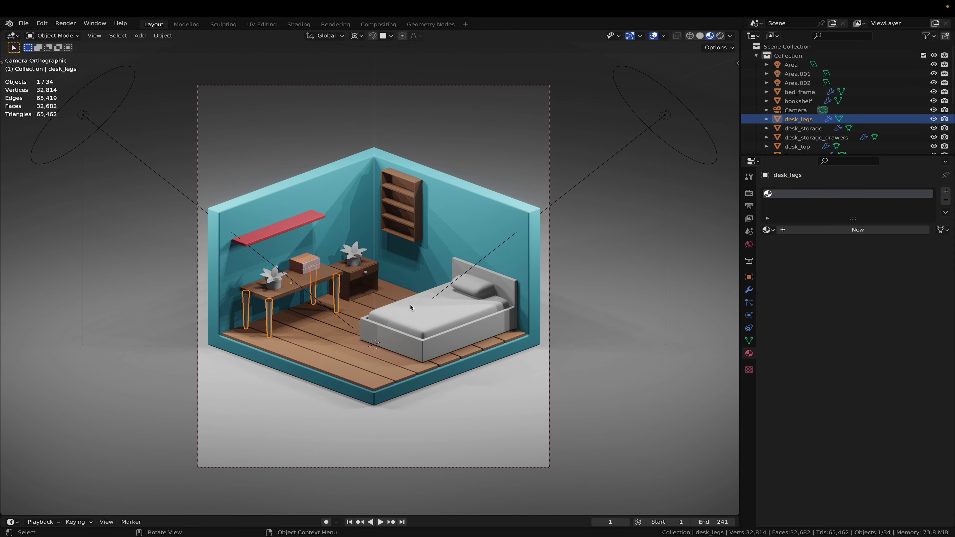
pyautogui.click(767, 232)
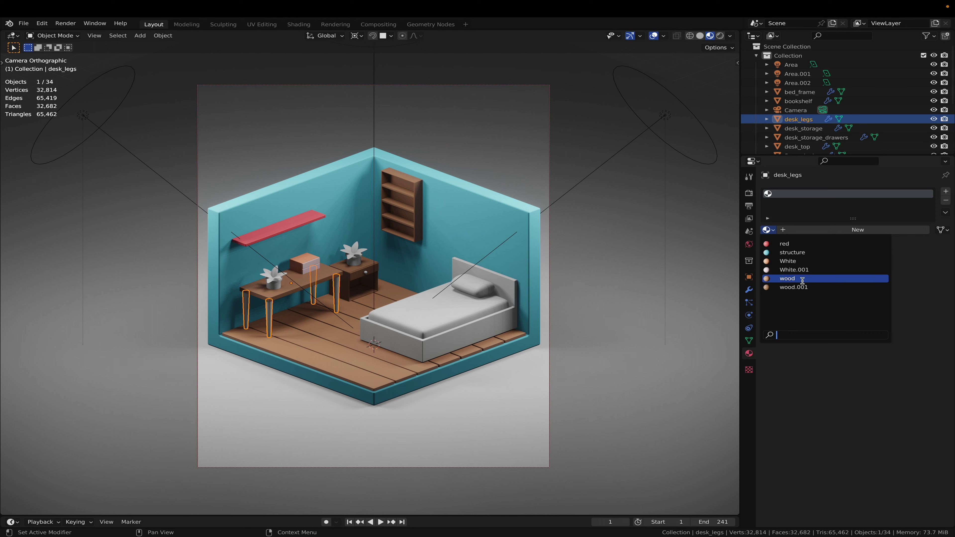
pyautogui.click(803, 270)
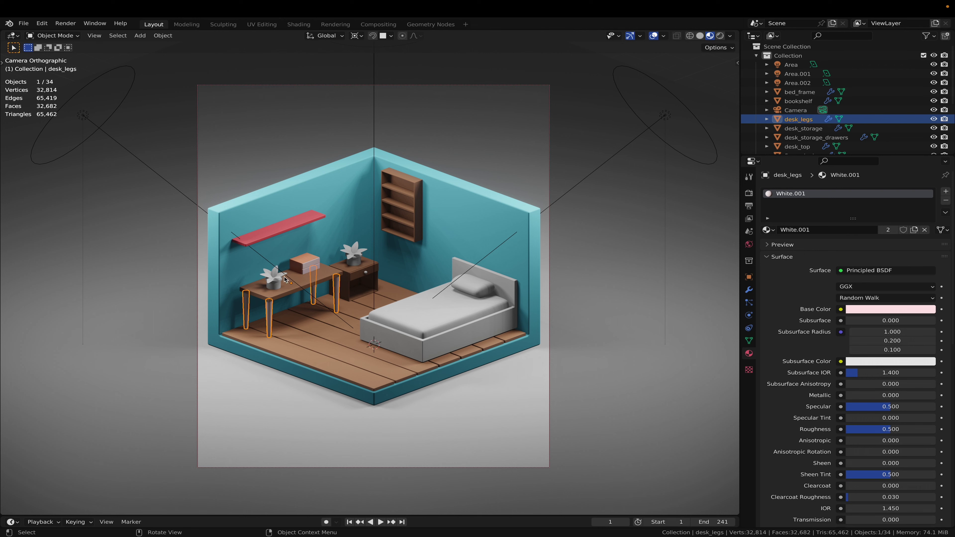
# Step: Give the flower pot on the desk a new material named flowerpot
pyautogui.click(280, 286)
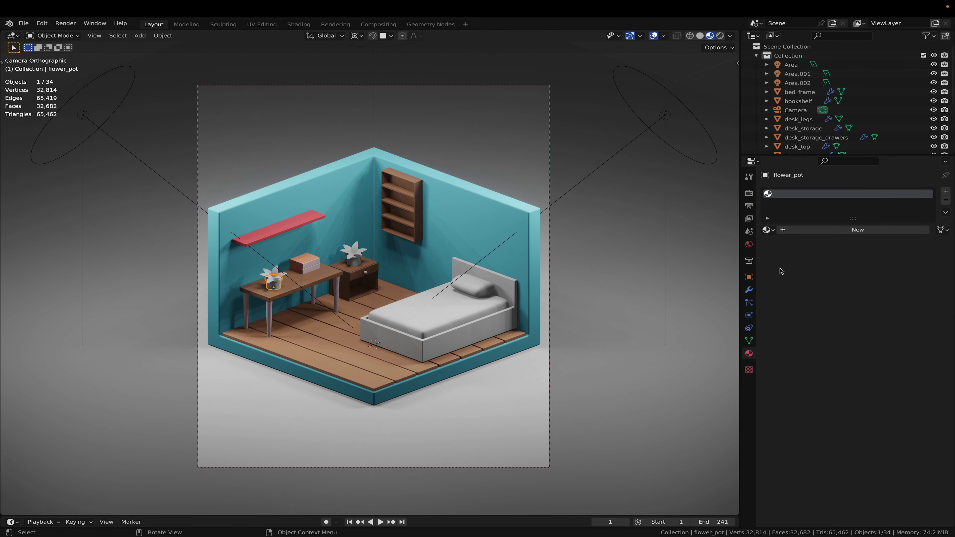
pyautogui.click(803, 231)
pyautogui.doubleClick(792, 230)
pyautogui.write('flow')
pyautogui.press('Return')
pyautogui.click(801, 232)
pyautogui.click(798, 232)
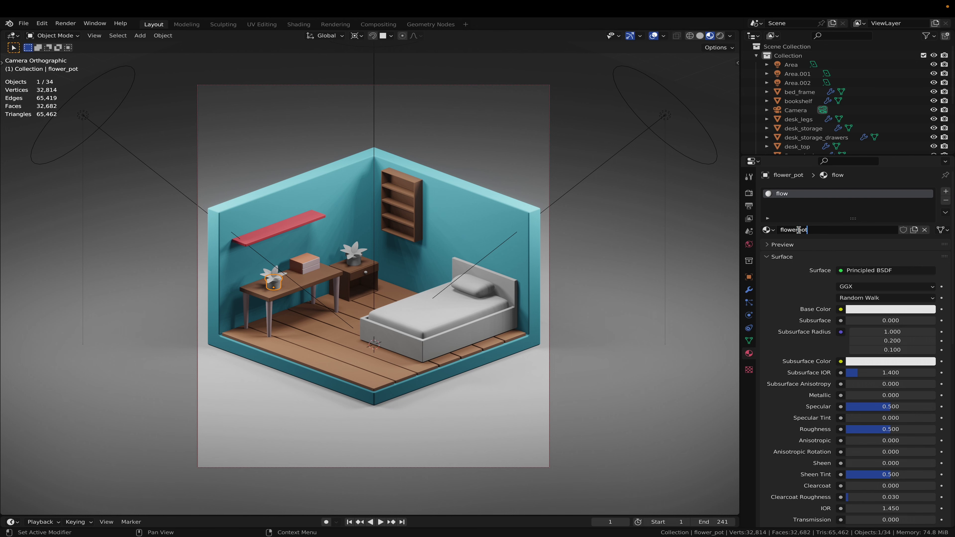
pyautogui.press('Return')
# Step: Set the flowerpot material's base color to dark brown with hue about 0.039, saturation 0.695 and value 0.148
pyautogui.click(866, 311)
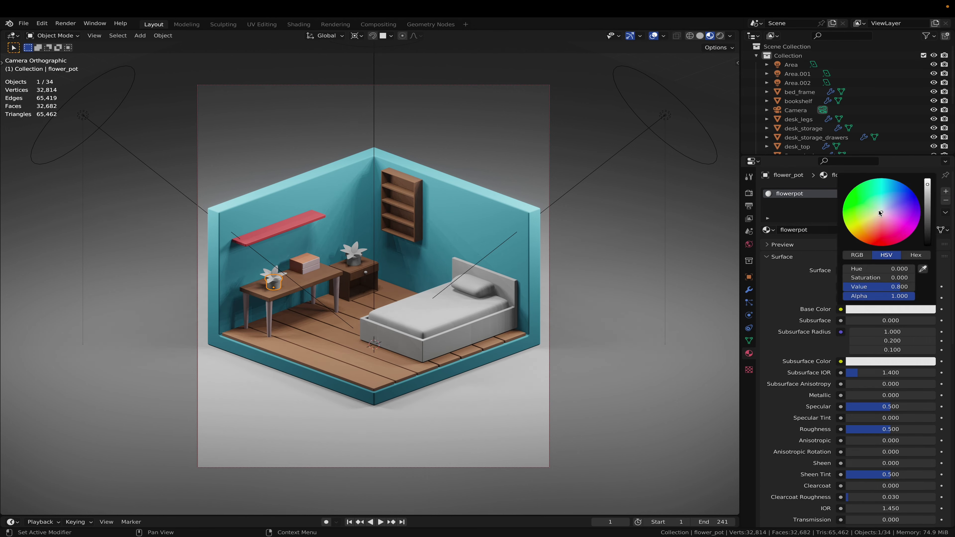
pyautogui.moveTo(877, 209); pyautogui.dragTo(877, 226)
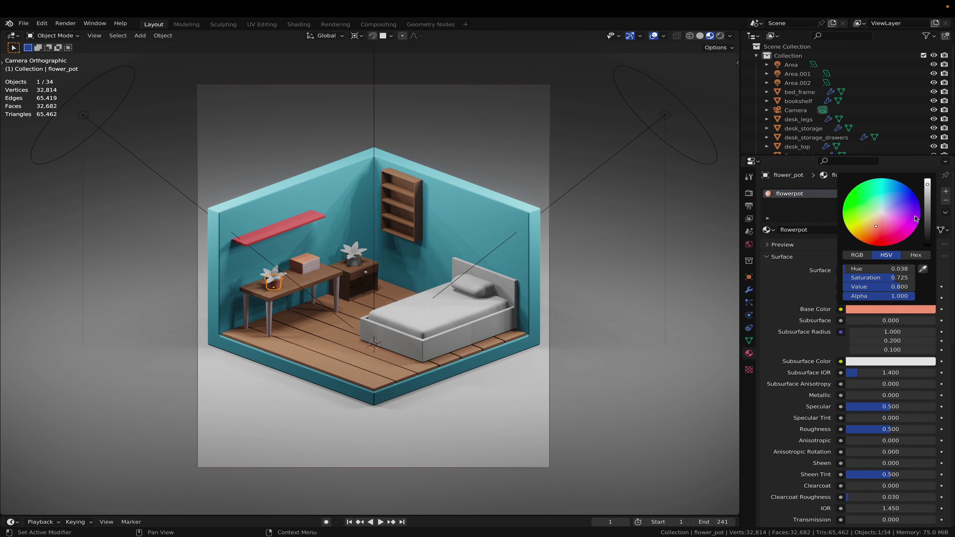
pyautogui.moveTo(927, 184); pyautogui.dragTo(927, 217)
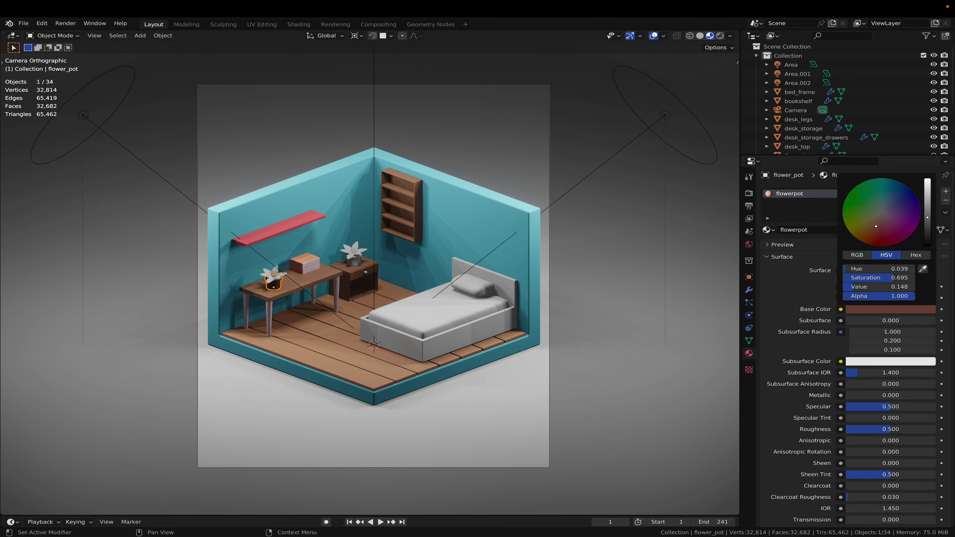
# Step: Assign the existing flowerpot material to the pot on the nightstand
pyautogui.click(360, 262)
pyautogui.click(767, 230)
pyautogui.click(790, 244)
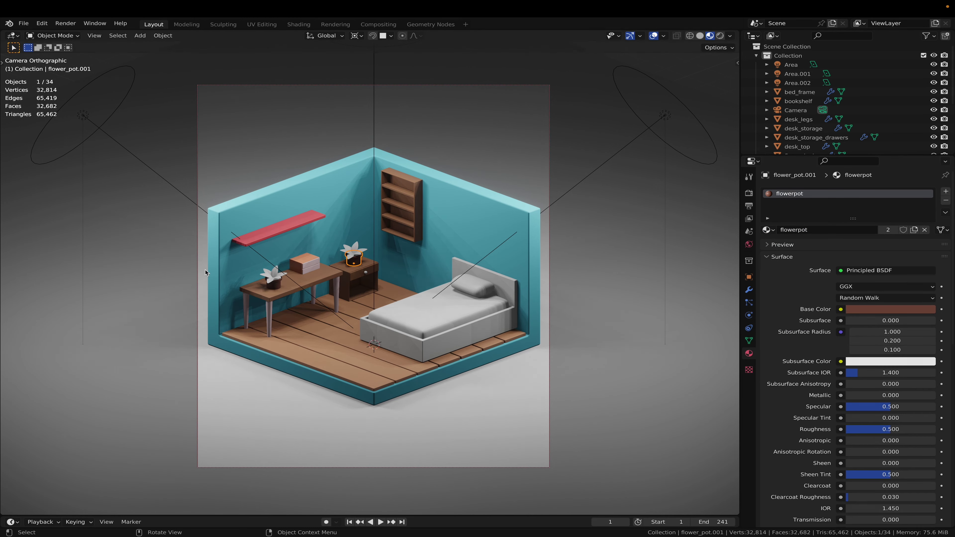
# Step: Give the front leaf of the desk plant a new material named leaf1
pyautogui.click(274, 284)
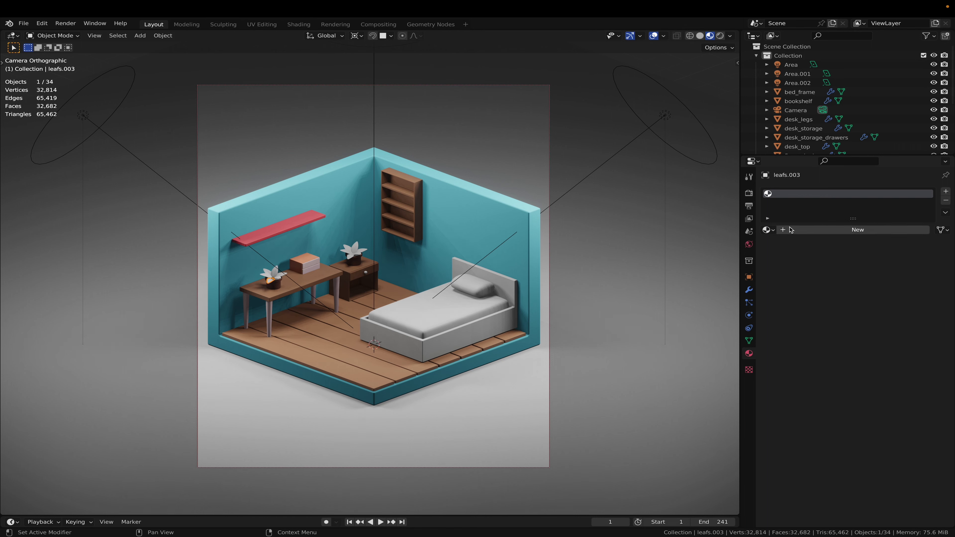
pyautogui.click(811, 230)
pyautogui.doubleClick(813, 230)
pyautogui.press('BackSpace')
pyautogui.write('leaf1')
pyautogui.press('Return')
# Step: Try coloring the leaf by setting leaf1's subsurface color to bright green
pyautogui.click(867, 363)
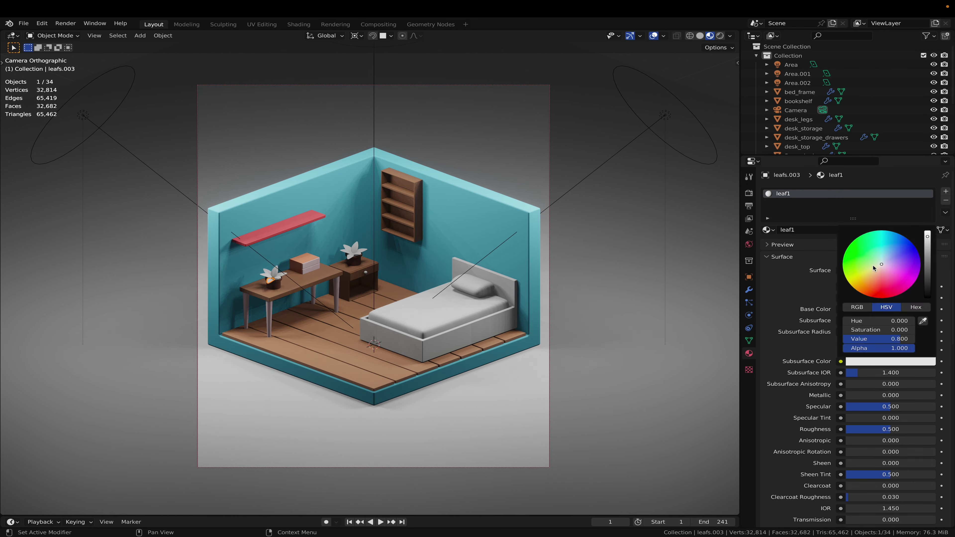
pyautogui.moveTo(873, 265); pyautogui.dragTo(866, 246)
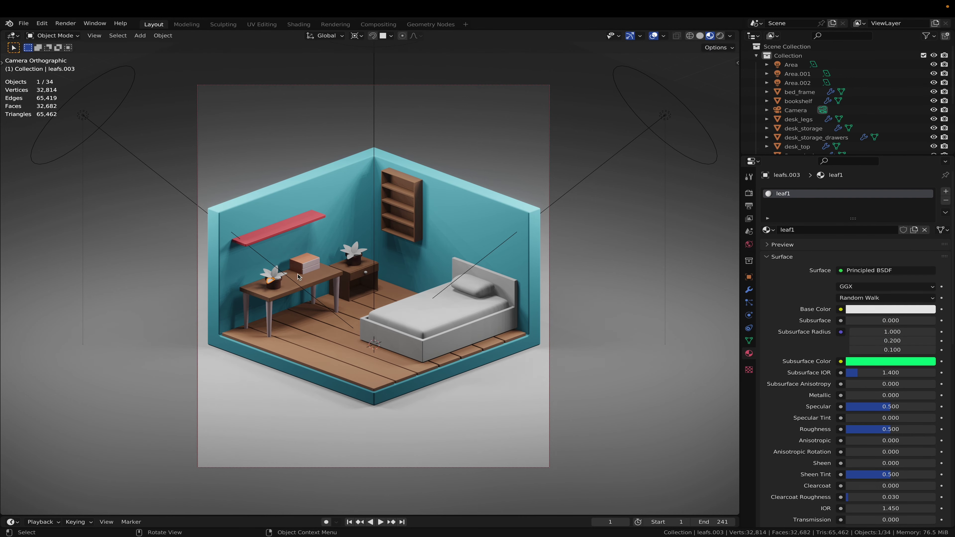
# Step: Restore leaf1's subsurface color to neutral white with saturation 0 and value 0.8
pyautogui.moveTo(348, 337); pyautogui.dragTo(271, 324, button='middle')
pyautogui.scroll(6, 263, 317)
pyautogui.scroll(-2, 255, 309)
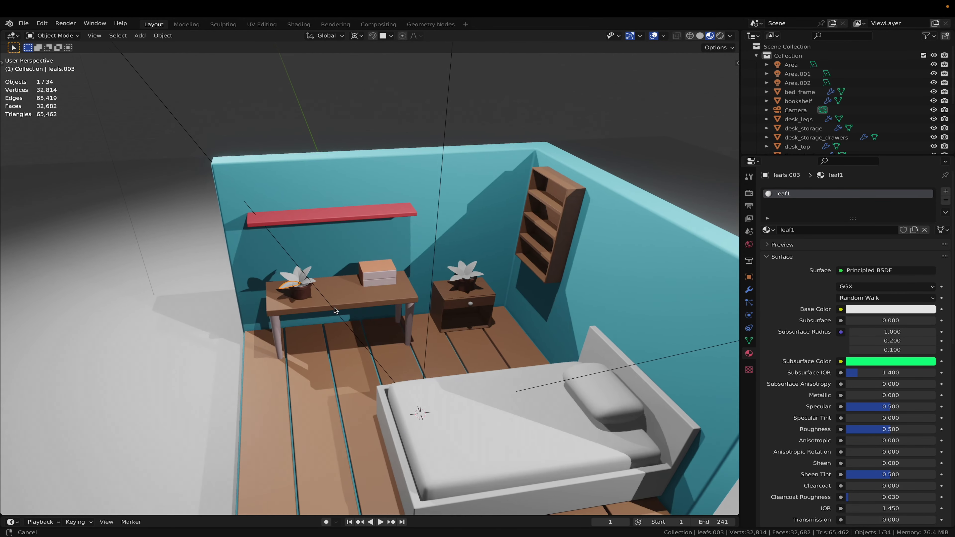
pyautogui.scroll(5, 317, 301)
pyautogui.moveTo(317, 301); pyautogui.dragTo(298, 310, button='middle')
pyautogui.scroll(-5, 298, 309)
pyautogui.scroll(4, 452, 304)
pyautogui.moveTo(451, 304); pyautogui.dragTo(575, 299, button='middle')
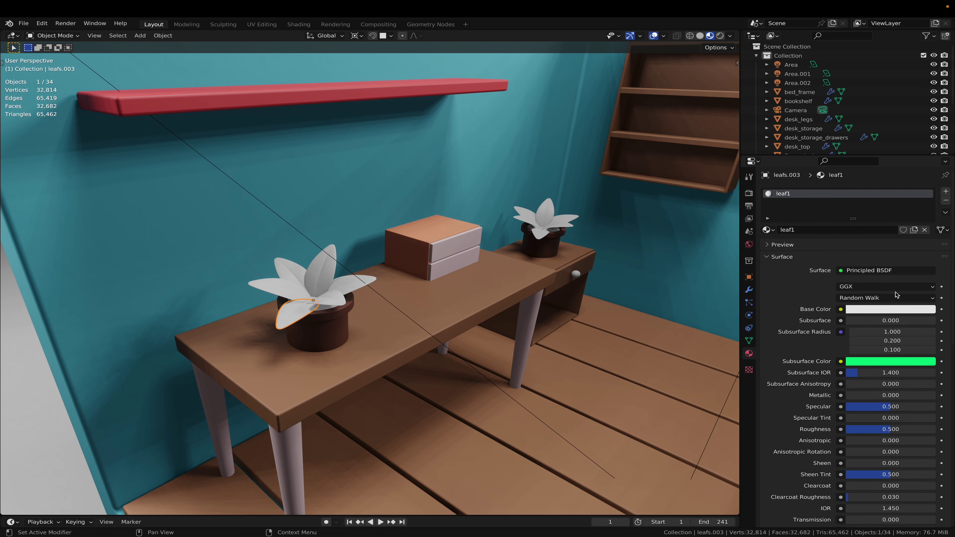
pyautogui.click(877, 363)
pyautogui.moveTo(891, 327)
pyautogui.mouseDown()
pyautogui.moveTo(870, 327)
pyautogui.moveTo(884, 338)
pyautogui.mouseUp()
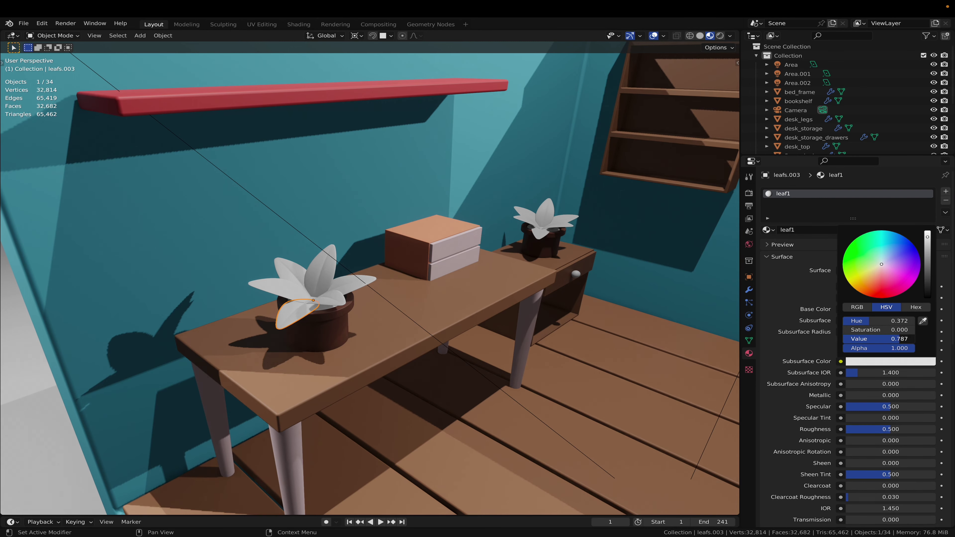
pyautogui.click(883, 339)
pyautogui.write('0.8')
pyautogui.press('Return')
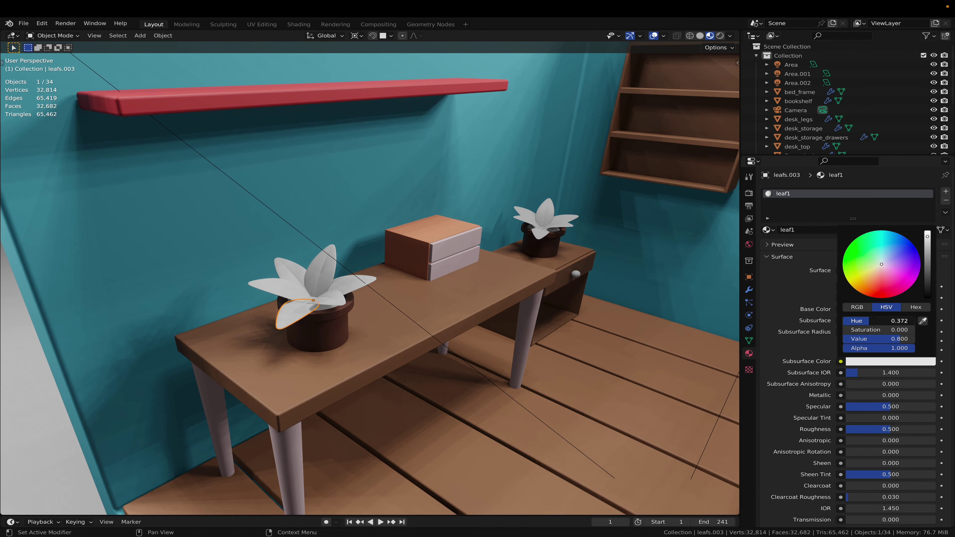
# Step: Set leaf1's base color to green with hue about 0.389, saturation 0.815 and value 0.8
pyautogui.click(891, 309)
pyautogui.moveTo(882, 212); pyautogui.dragTo(870, 194)
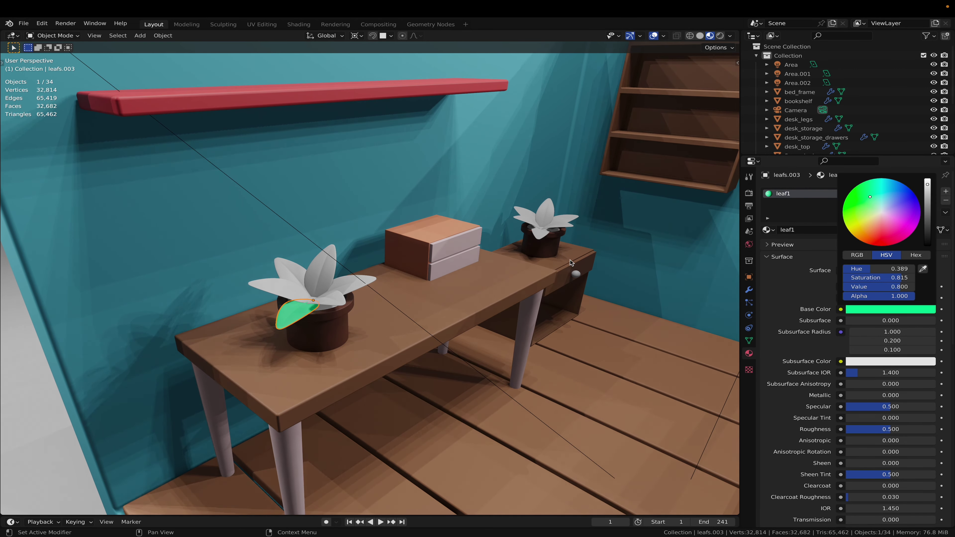
# Step: Assign the leaf1 material to the desk plant's leaf next to the green one
pyautogui.click(326, 302)
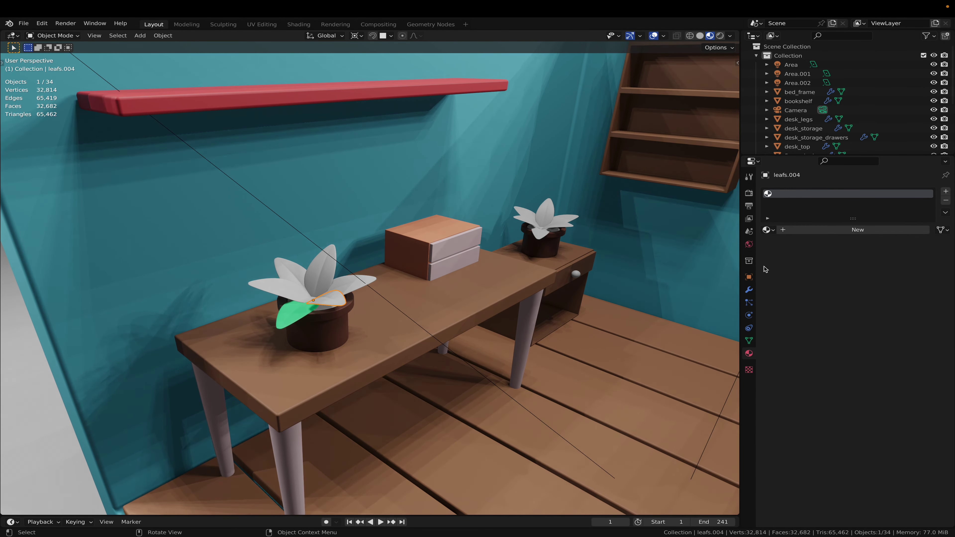
pyautogui.click(769, 230)
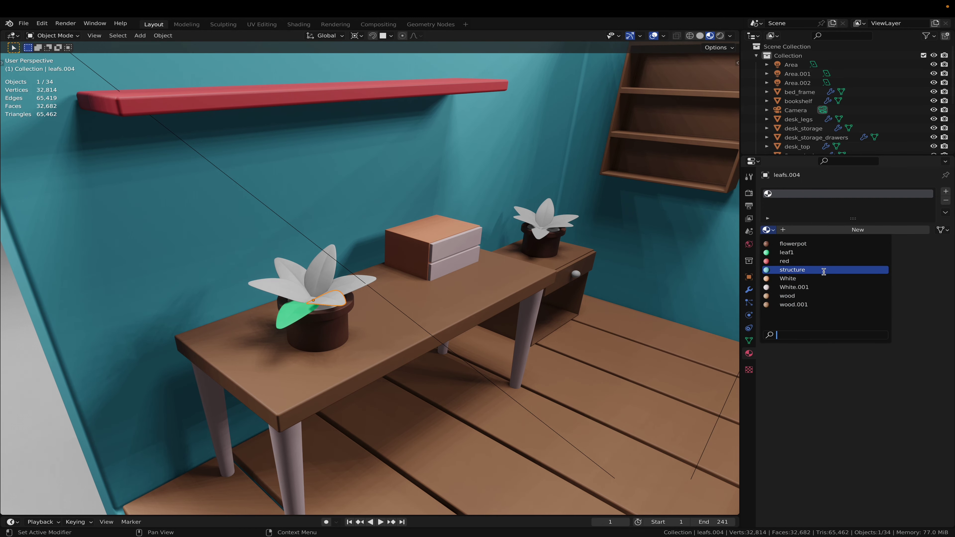
pyautogui.click(812, 256)
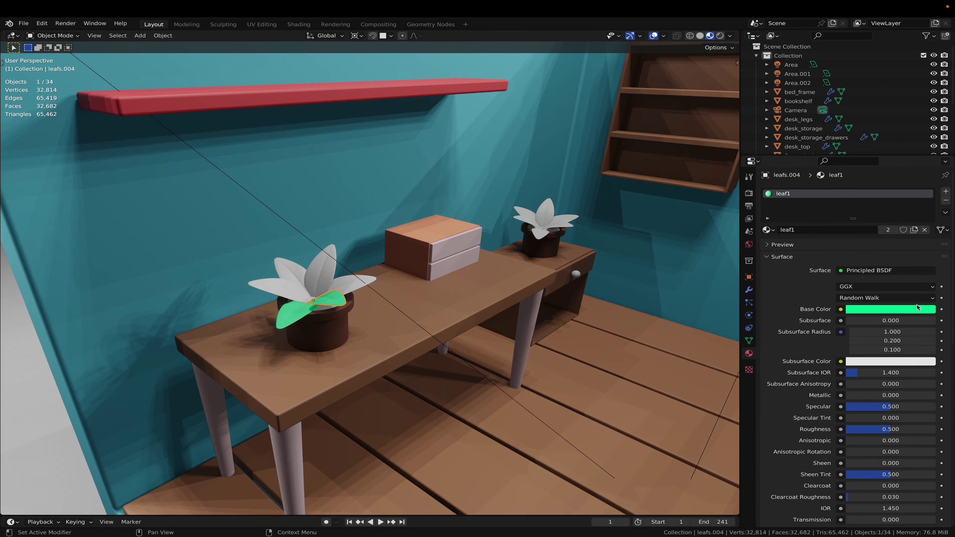
# Step: Make the selected leaf's material a separate copy, leaf1.001, with a darker green base color of hue 0.383, saturation 0.666 and value 0.297
pyautogui.click(915, 234)
pyautogui.click(891, 309)
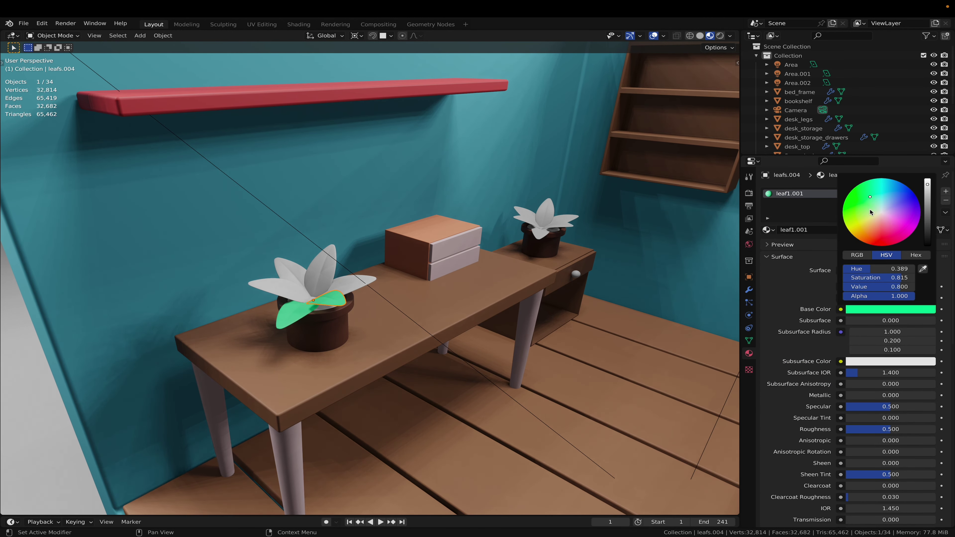
pyautogui.moveTo(863, 211); pyautogui.dragTo(862, 205)
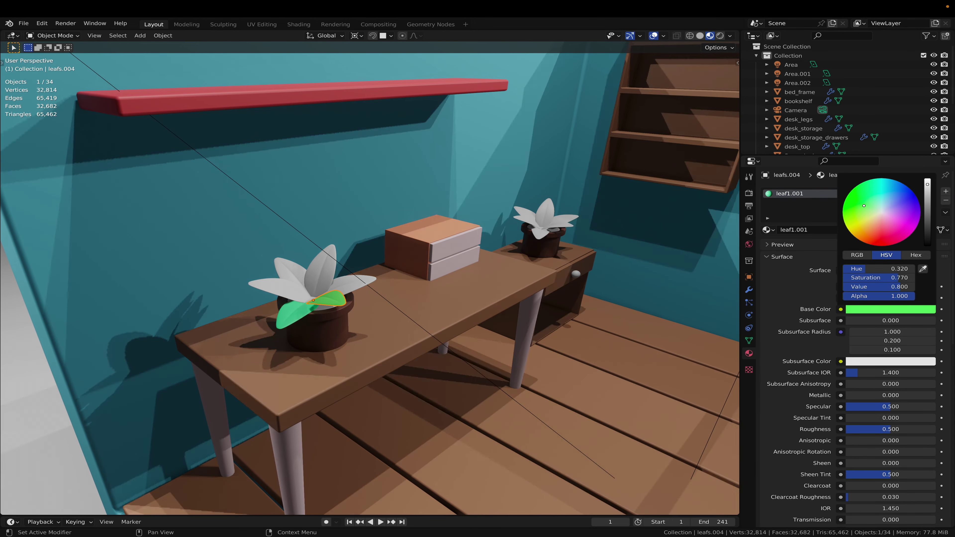
pyautogui.moveTo(927, 184); pyautogui.dragTo(872, 202)
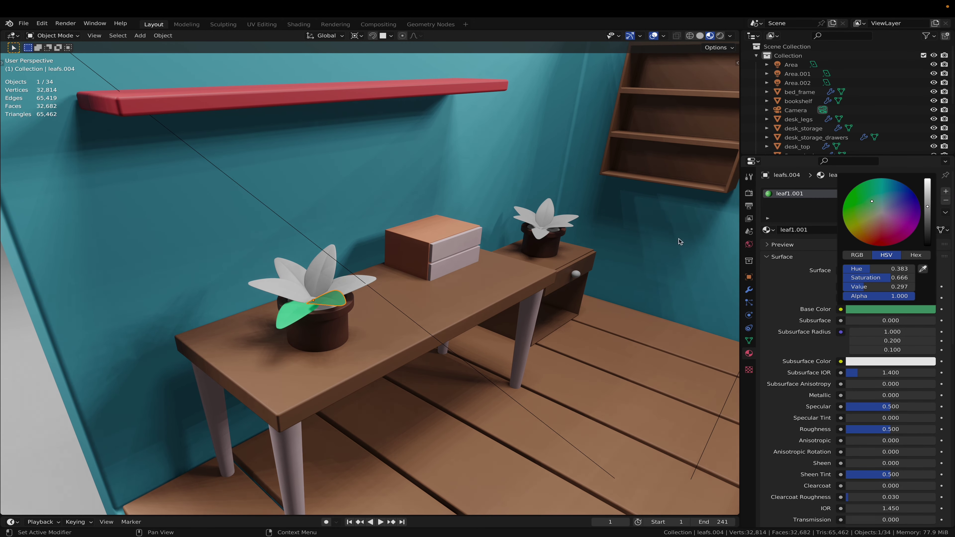
# Step: Link the bright green leaf1 material from the front leaf to two white leaves of the nearer desk plant
pyautogui.click(337, 289)
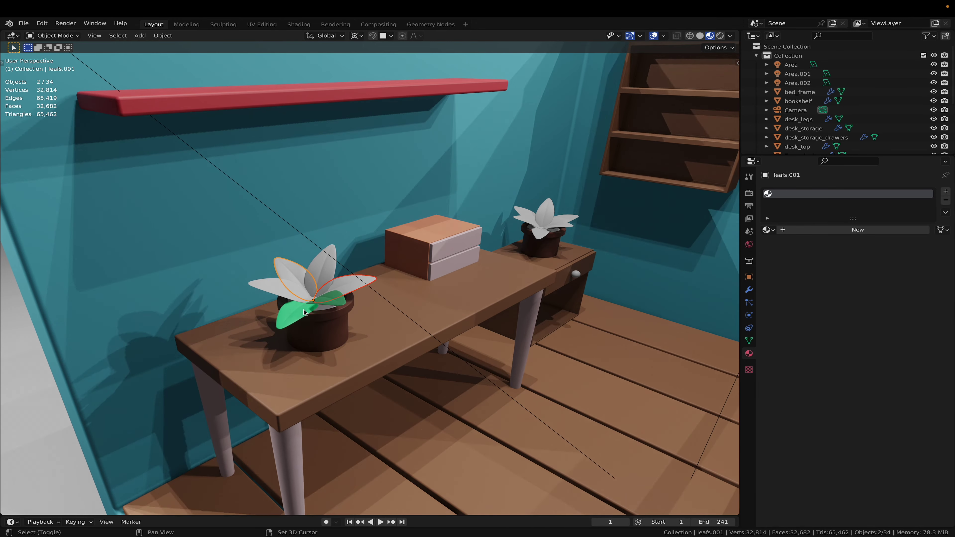
pyautogui.keyDown('shift'); pyautogui.click(281, 266); pyautogui.keyUp('shift')
pyautogui.keyDown('shift'); pyautogui.click(295, 313); pyautogui.keyUp('shift')
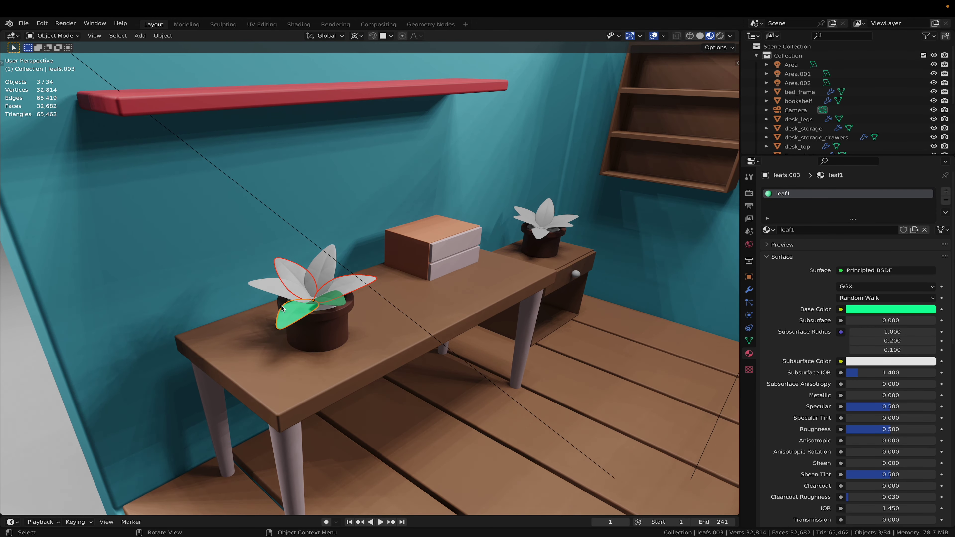
pyautogui.hotkey('ctrl', 'l')
pyautogui.moveTo(283, 308)
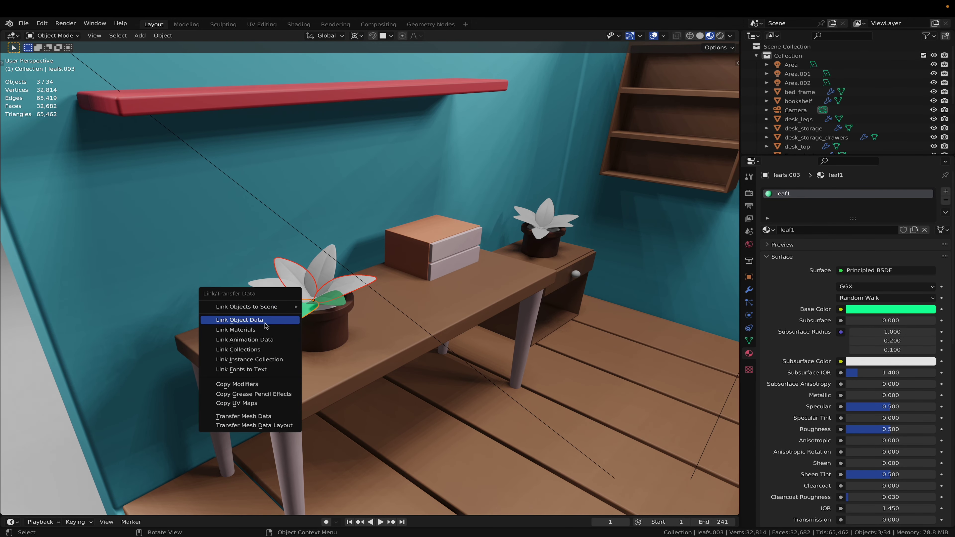
pyautogui.click(261, 330)
# Step: Link the darker leaf1.001 material to the two remaining white leaves of the nearer desk plant
pyautogui.click(274, 289)
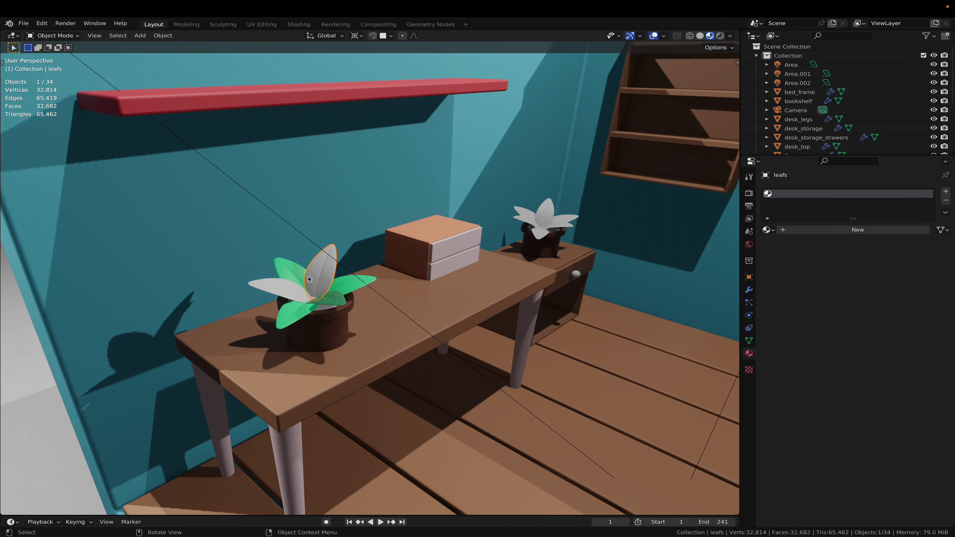
pyautogui.keyDown('shift'); pyautogui.click(274, 289); pyautogui.keyUp('shift')
pyautogui.keyDown('shift'); pyautogui.click(336, 304); pyautogui.keyUp('shift')
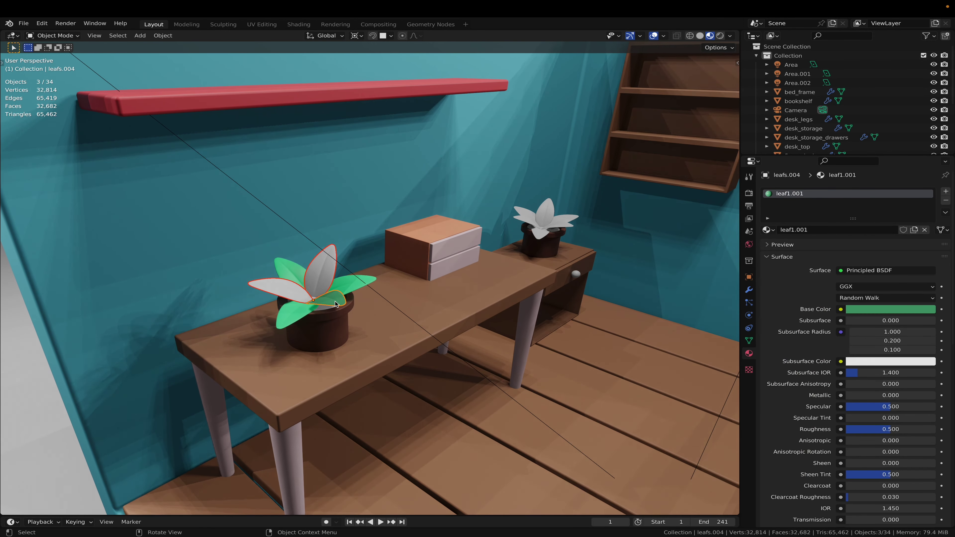
pyautogui.hotkey('ctrl', 'l')
pyautogui.click(332, 305)
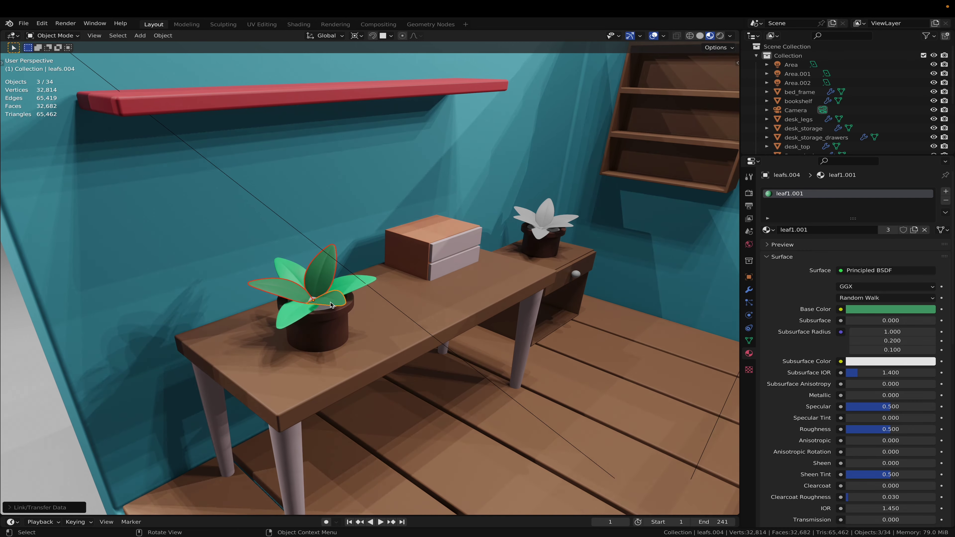
# Step: Link the darker leaf1.001 material to three leaves of the plant at the far end of the desk
pyautogui.click(537, 230)
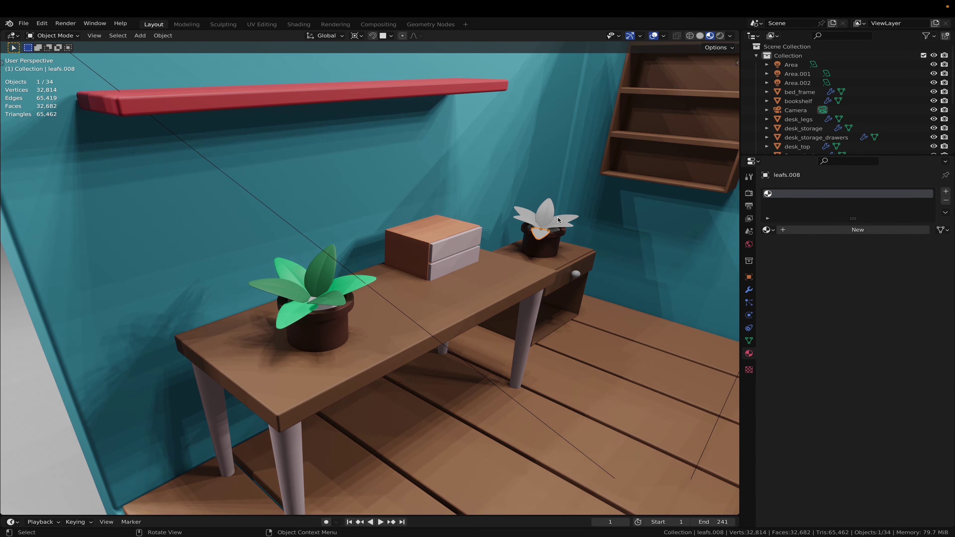
pyautogui.keyDown('shift'); pyautogui.click(527, 215); pyautogui.keyUp('shift')
pyautogui.keyDown('shift'); pyautogui.click(527, 215); pyautogui.keyUp('shift')
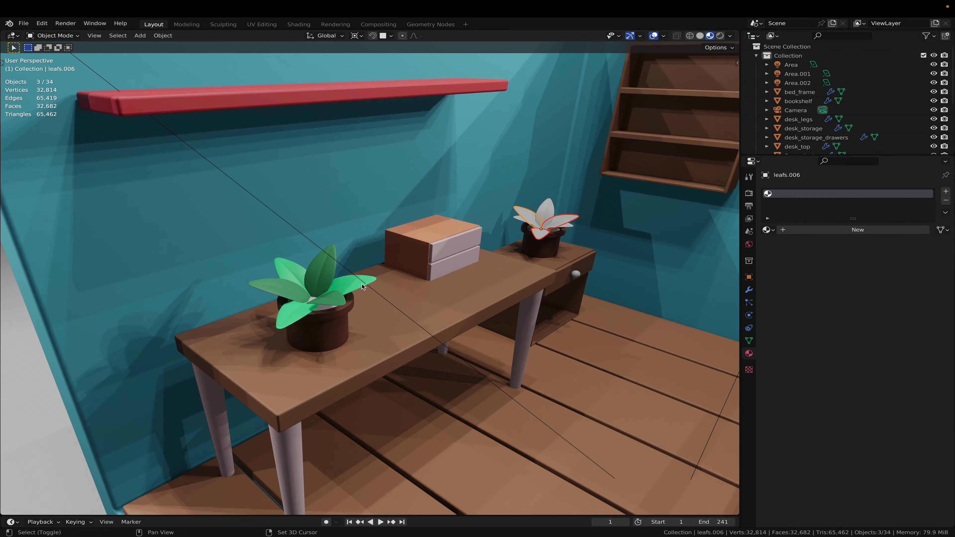
pyautogui.keyDown('shift'); pyautogui.click(331, 298); pyautogui.keyUp('shift')
pyautogui.hotkey('ctrl', 'l')
pyautogui.click(411, 279)
pyautogui.hotkey('ctrl', 'z')
pyautogui.hotkey('ctrl', 'z')
pyautogui.hotkey('ctrl', 'z')
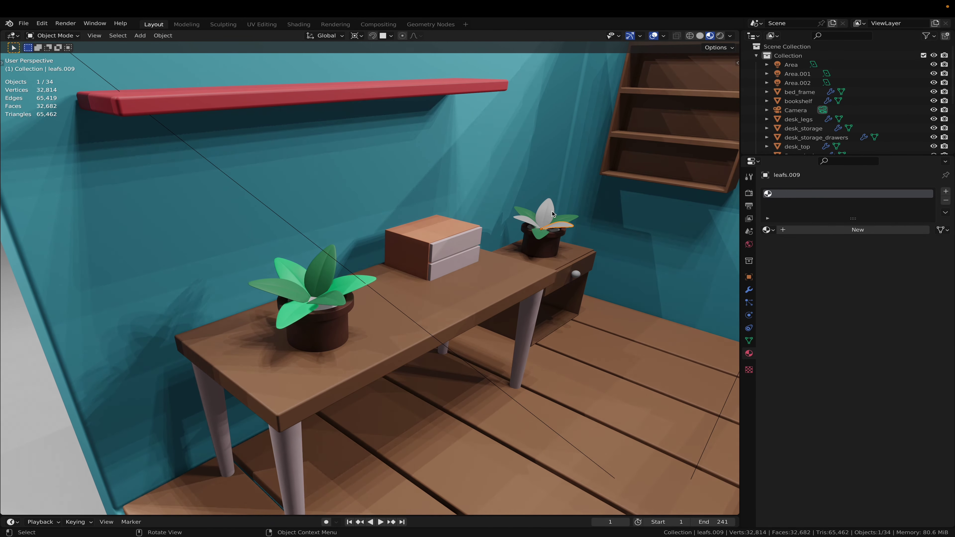
# Step: Link the bright green leaf1 material to the three remaining white leaves of the far plant
pyautogui.keyDown('shift'); pyautogui.click(526, 225); pyautogui.keyUp('shift')
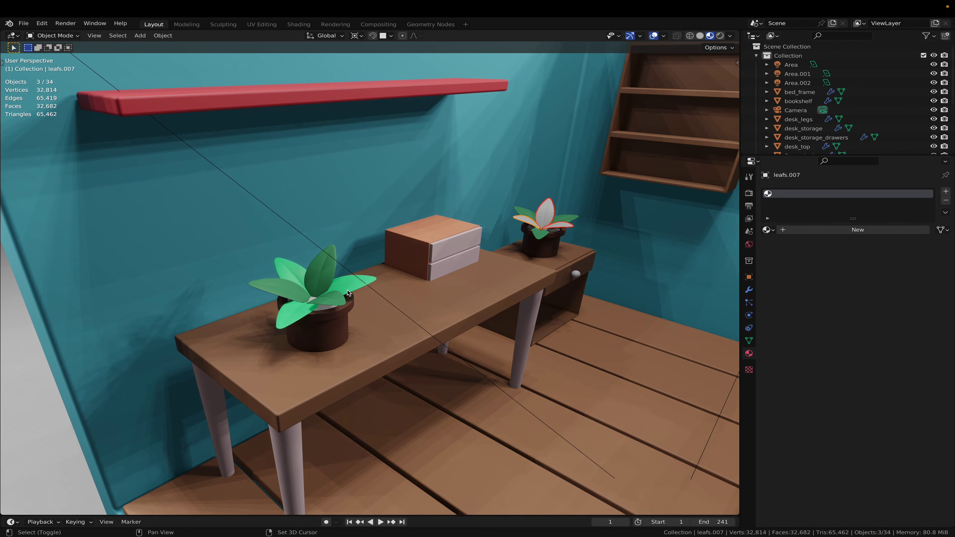
pyautogui.keyDown('shift'); pyautogui.click(364, 282); pyautogui.keyUp('shift')
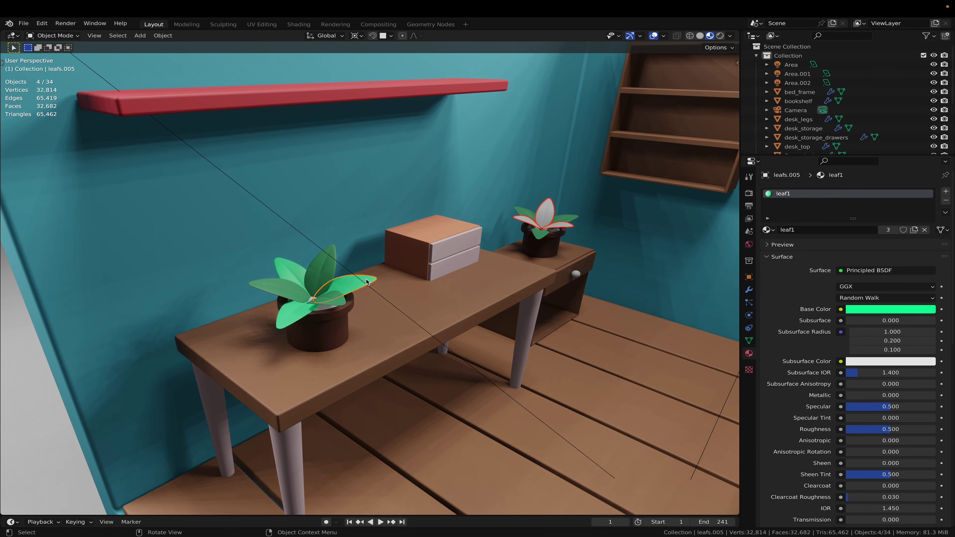
pyautogui.hotkey('ctrl', 'l')
pyautogui.click(366, 282)
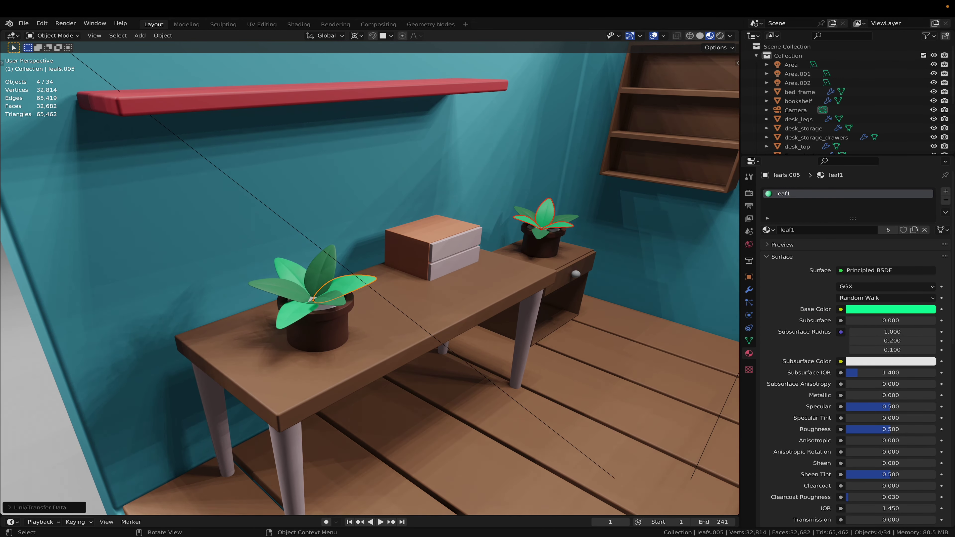
# Step: Return to the camera view and assign the existing red material to the bed frame
pyautogui.scroll(-10, 549, 308)
pyautogui.moveTo(559, 327); pyautogui.dragTo(529, 305, button='middle')
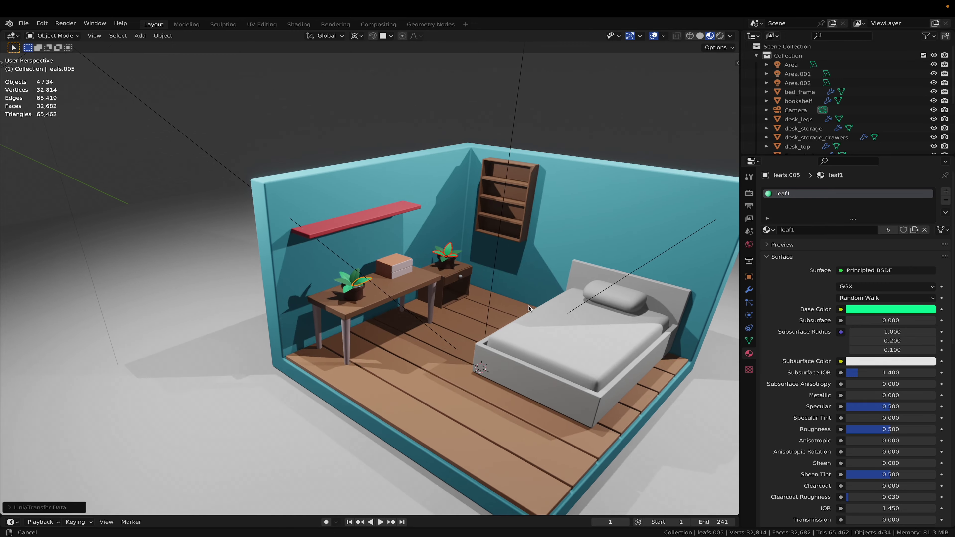
pyautogui.press('KP_0')
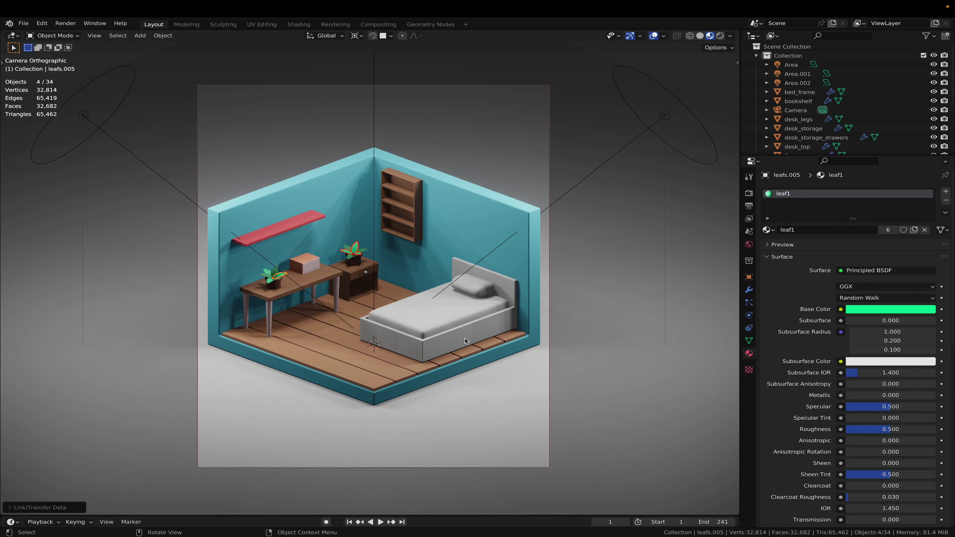
pyautogui.click(474, 342)
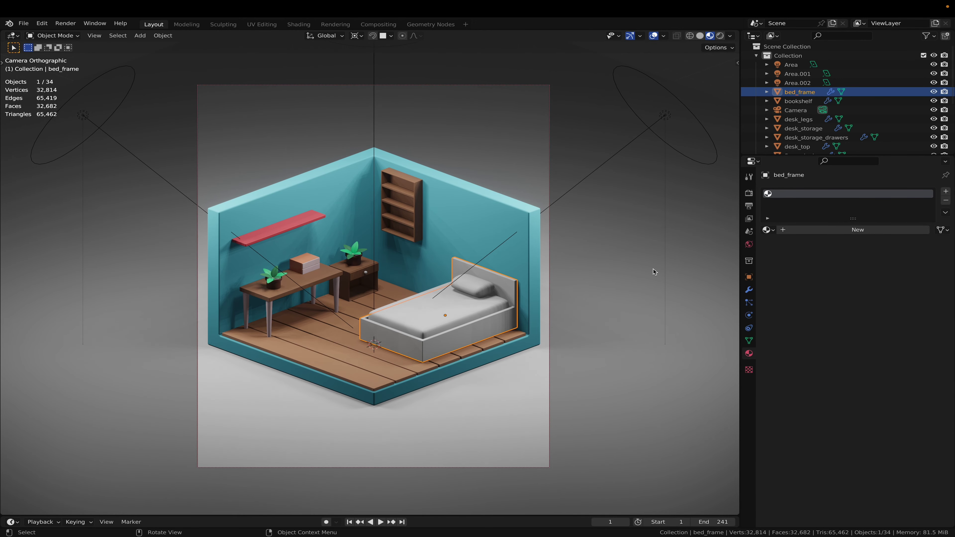
pyautogui.click(767, 229)
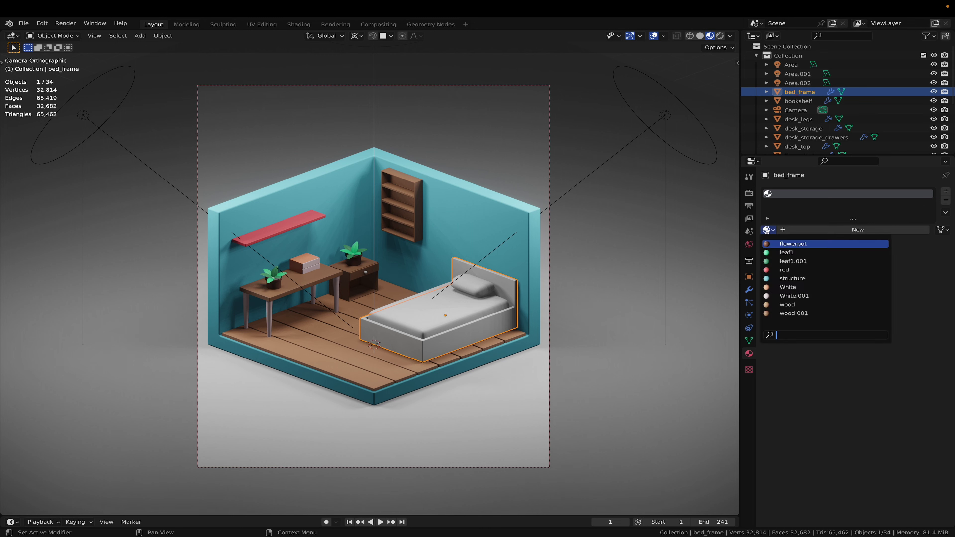
pyautogui.click(788, 270)
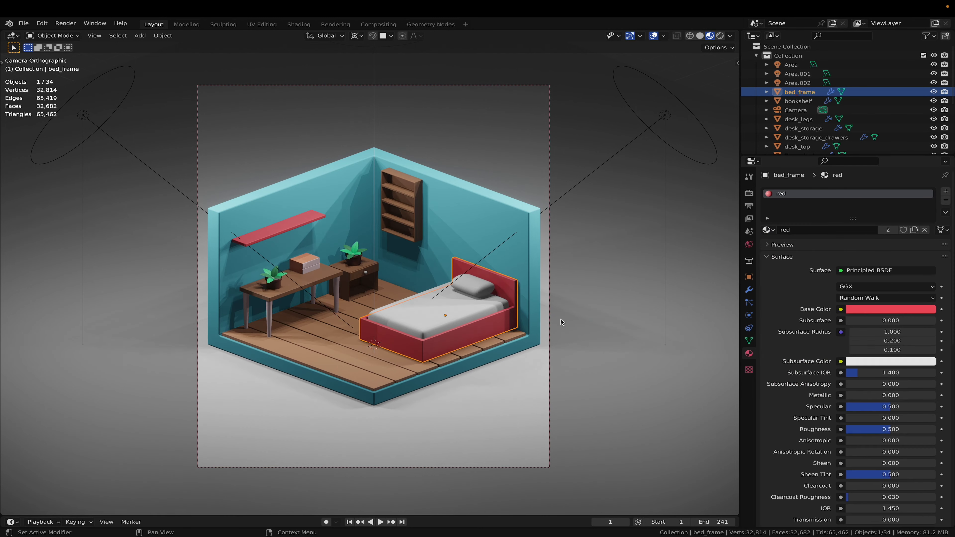
# Step: Assign the White material to the mattress and set its base color to cream with hue 0.075, saturation 0.657 and value 1
pyautogui.click(451, 304)
pyautogui.click(767, 230)
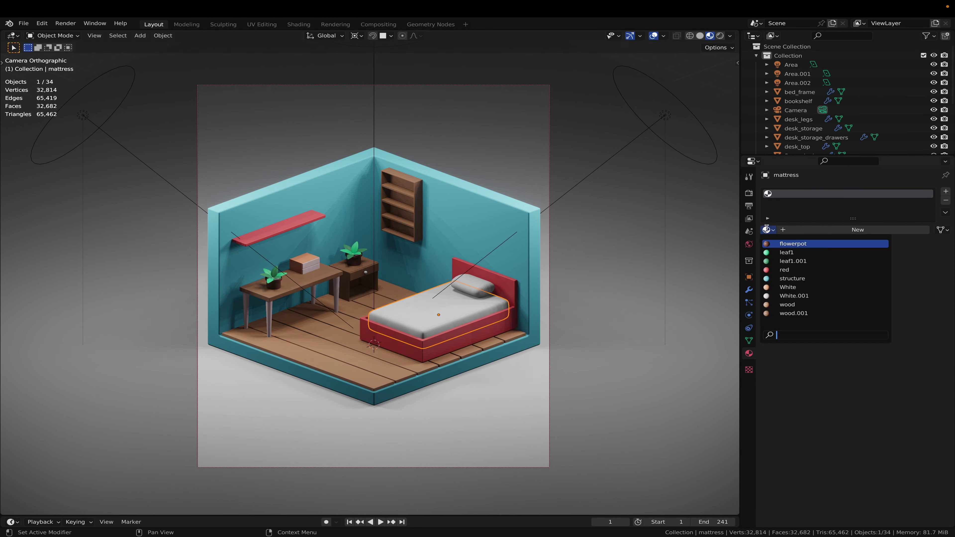
pyautogui.click(804, 287)
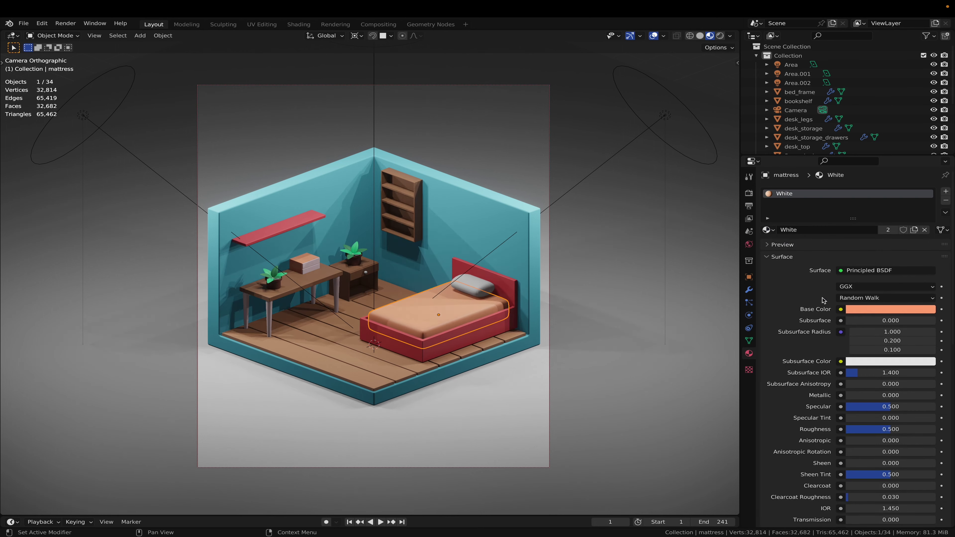
pyautogui.click(888, 309)
pyautogui.moveTo(874, 232); pyautogui.dragTo(874, 222)
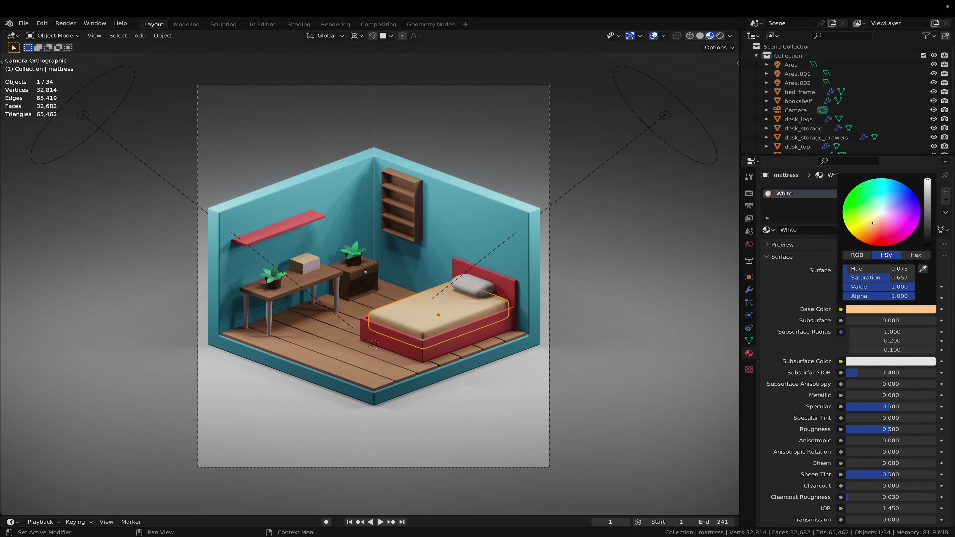
pyautogui.moveTo(928, 180); pyautogui.dragTo(927, 194)
pyautogui.hotkey('ctrl', 'z')
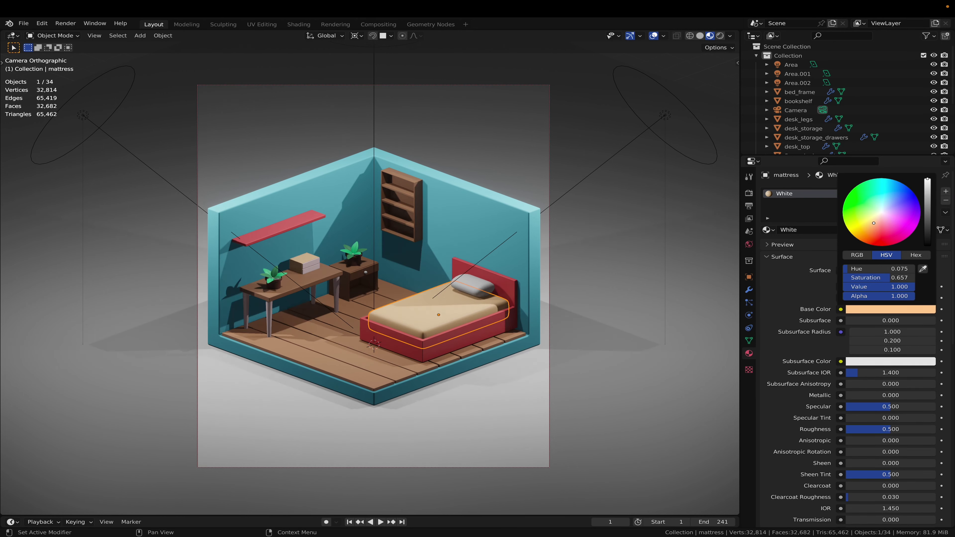
# Step: Create a material named white3 on the pillow and brighten its base color to pure white
pyautogui.click(473, 286)
pyautogui.click(769, 229)
pyautogui.click(802, 210)
pyautogui.click(815, 227)
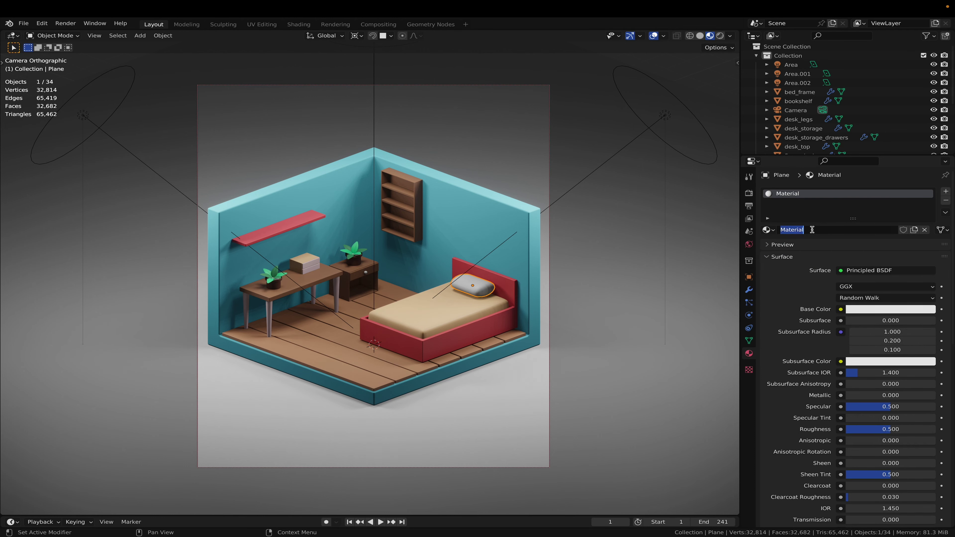
pyautogui.write('white3')
pyautogui.press('Return')
pyautogui.click(873, 311)
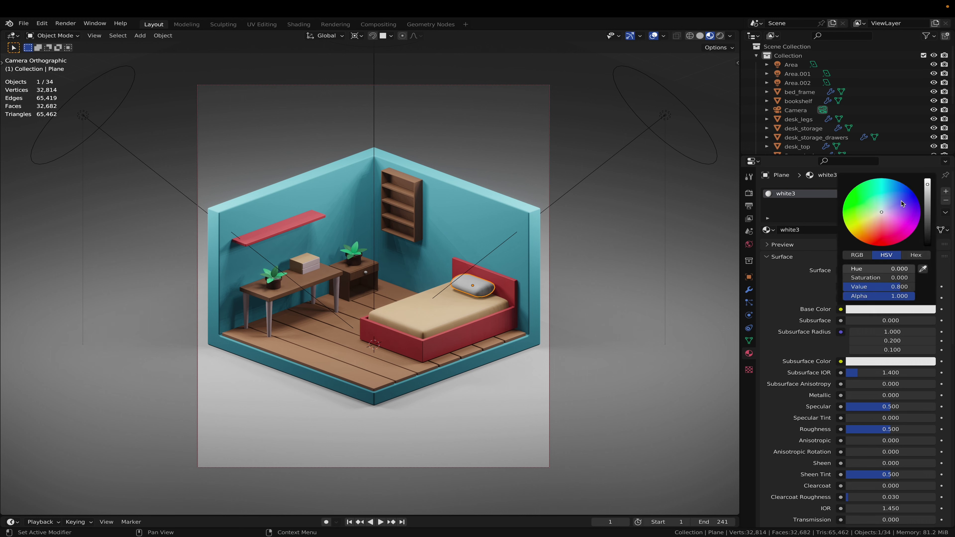
pyautogui.moveTo(929, 186)
pyautogui.mouseDown()
pyautogui.moveTo(928, 199)
pyautogui.moveTo(928, 181)
pyautogui.mouseUp()
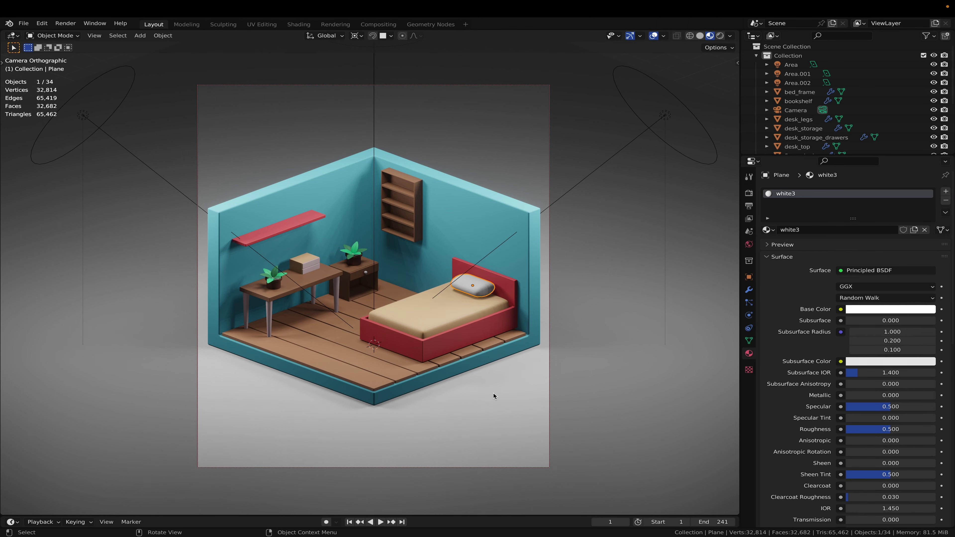
# Step: Create a material named bg on the background plane around the room
pyautogui.keyDown('shift'); pyautogui.moveTo(501, 367); pyautogui.dragTo(514, 371, button='middle'); pyautogui.keyUp('shift')
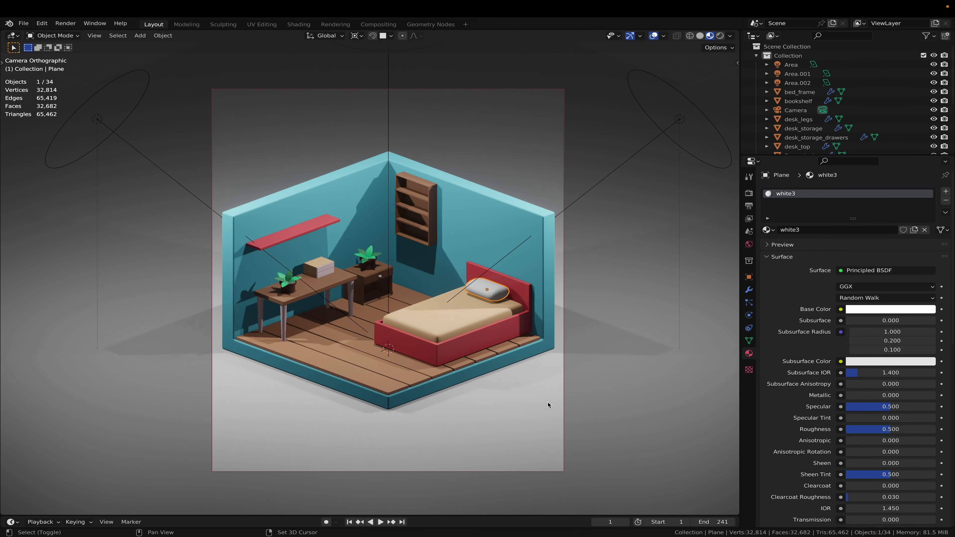
pyautogui.click(462, 406)
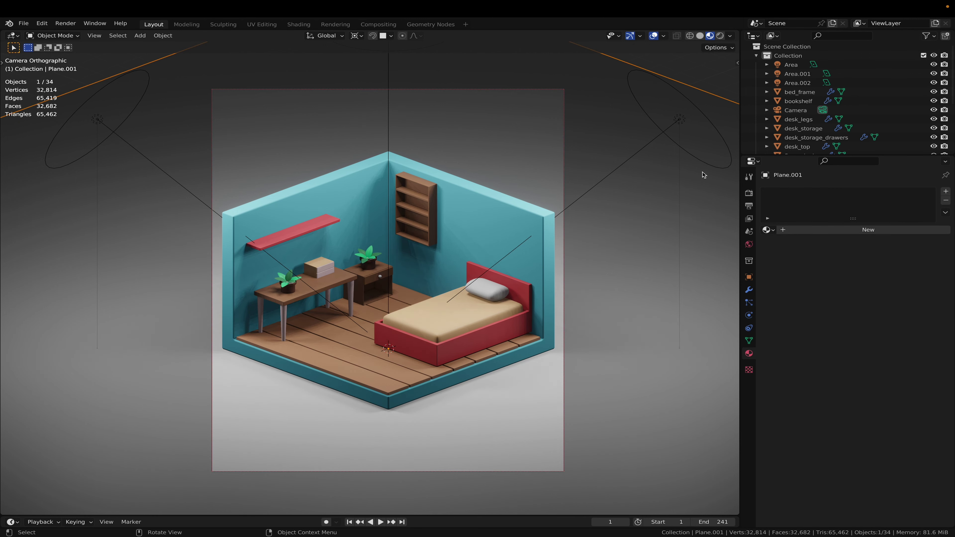
pyautogui.click(799, 231)
pyautogui.doubleClick(818, 229)
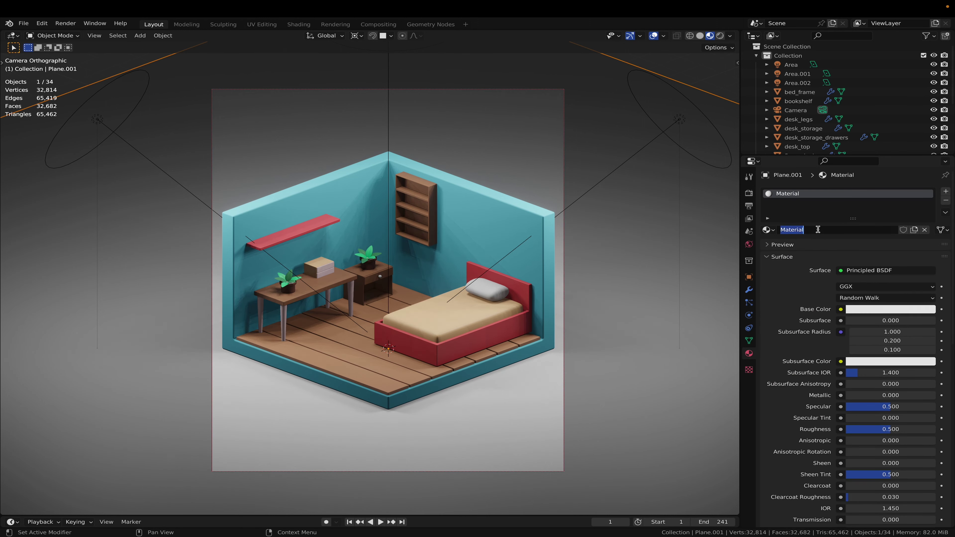
pyautogui.write('bg')
pyautogui.press('Return')
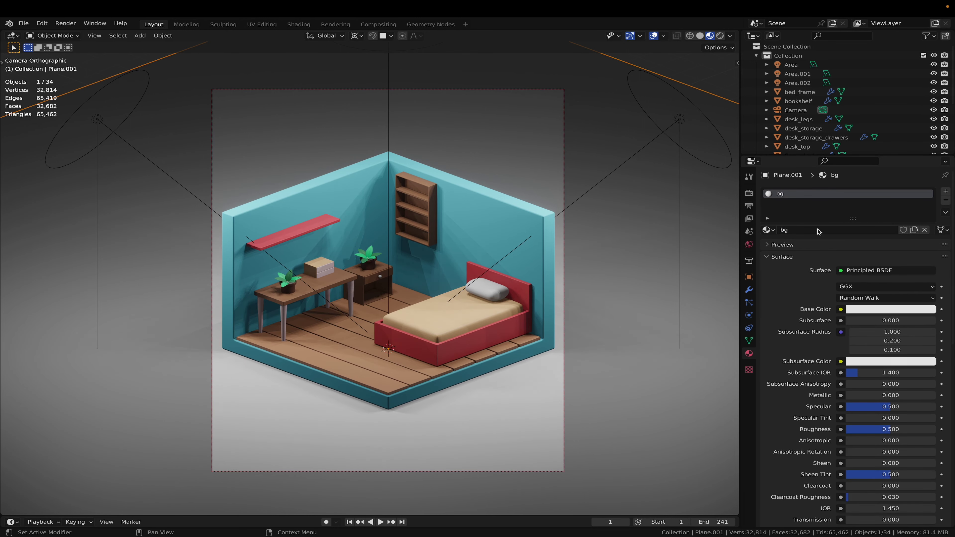
# Step: Set the bg material's base color to dark brown with hue 0.064, saturation 0.842 and value 0.202
pyautogui.click(870, 310)
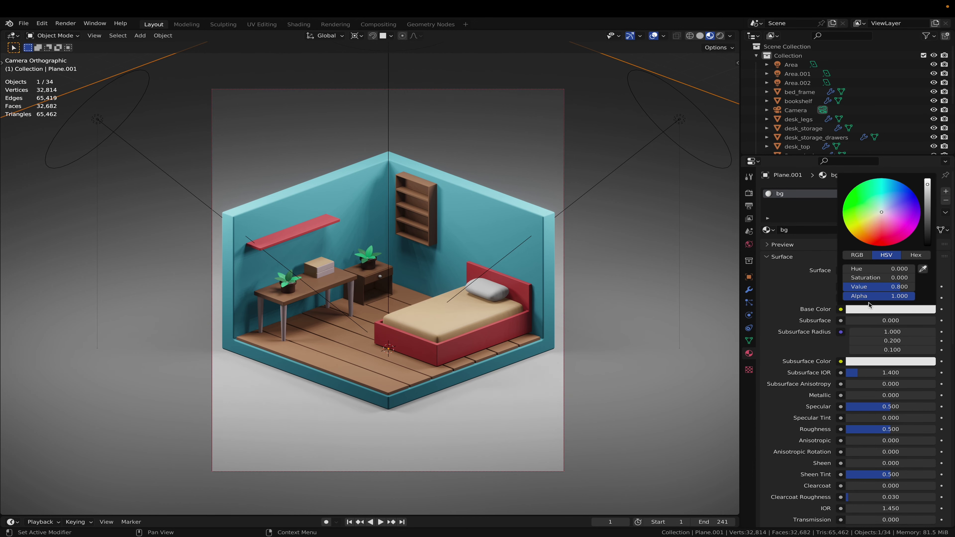
pyautogui.click(890, 207)
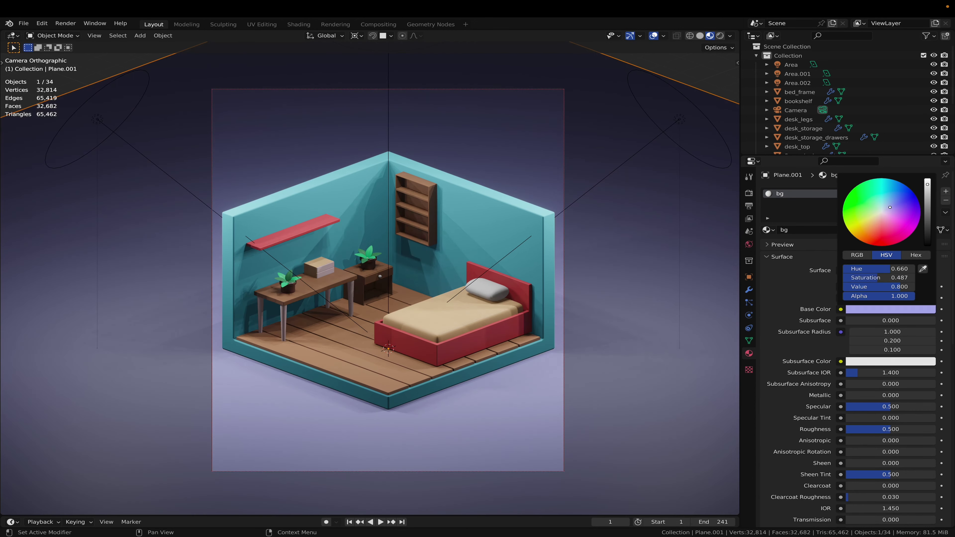
pyautogui.moveTo(890, 207); pyautogui.dragTo(871, 229)
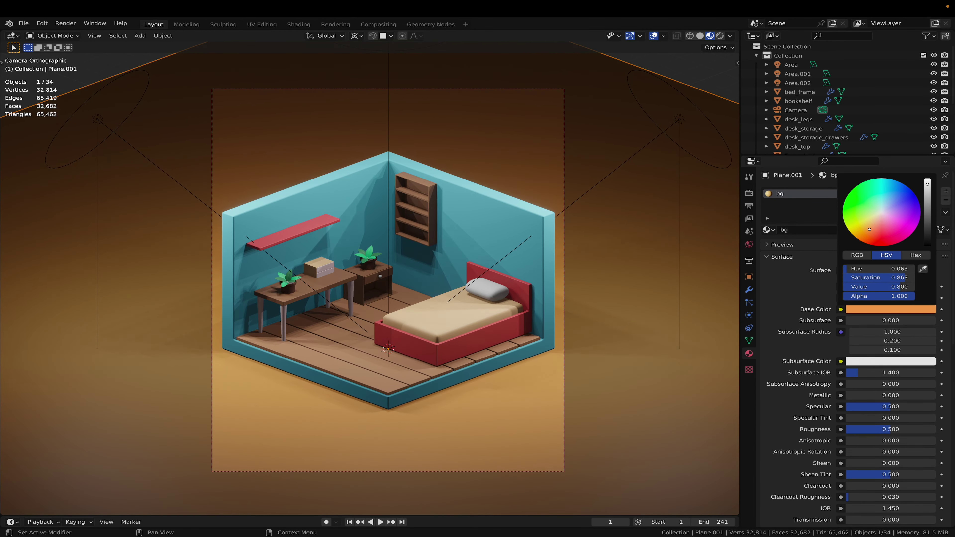
pyautogui.click(929, 214)
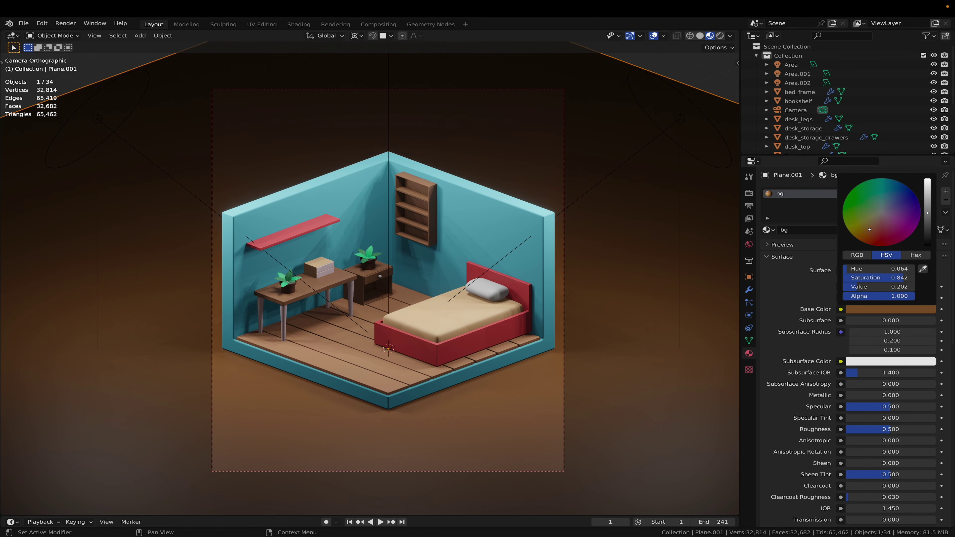
# Step: Shift the bg material's base color to a yellower, less saturated brown with a hue of about 0.08
pyautogui.moveTo(870, 230); pyautogui.dragTo(872, 224)
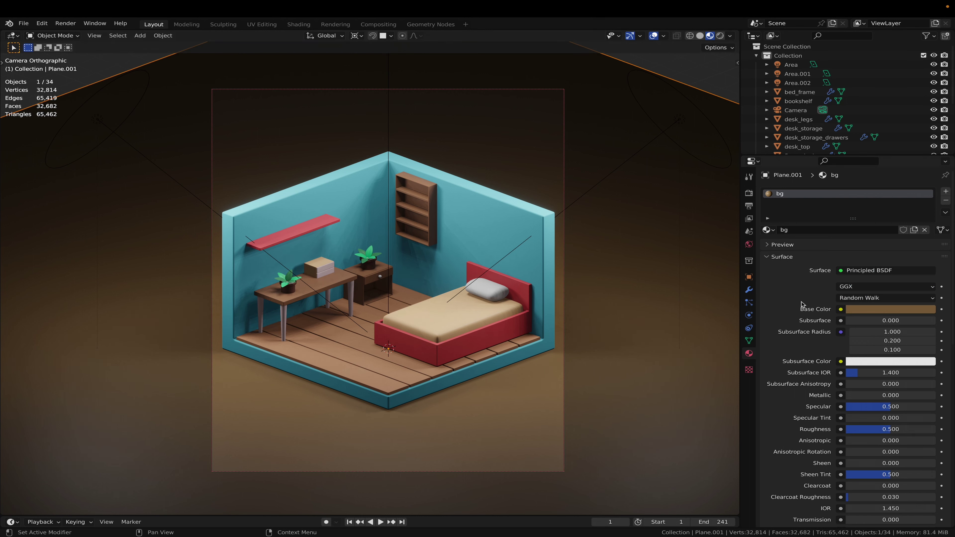
# Step: Set the world background color to dark navy blue with hue 0.660, saturation 0.827 and value 0.084
pyautogui.click(749, 245)
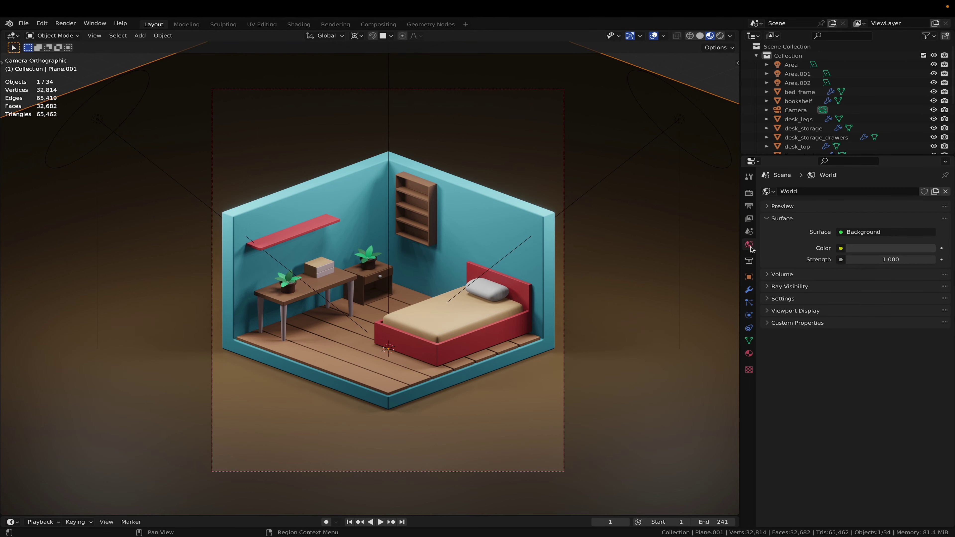
pyautogui.click(889, 250)
pyautogui.moveTo(927, 168); pyautogui.dragTo(929, 162)
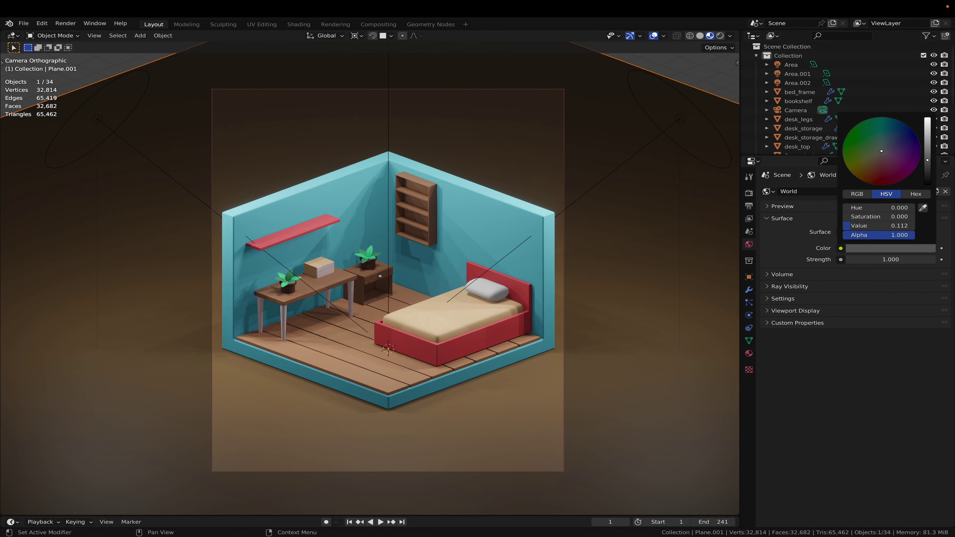
pyautogui.click(897, 148)
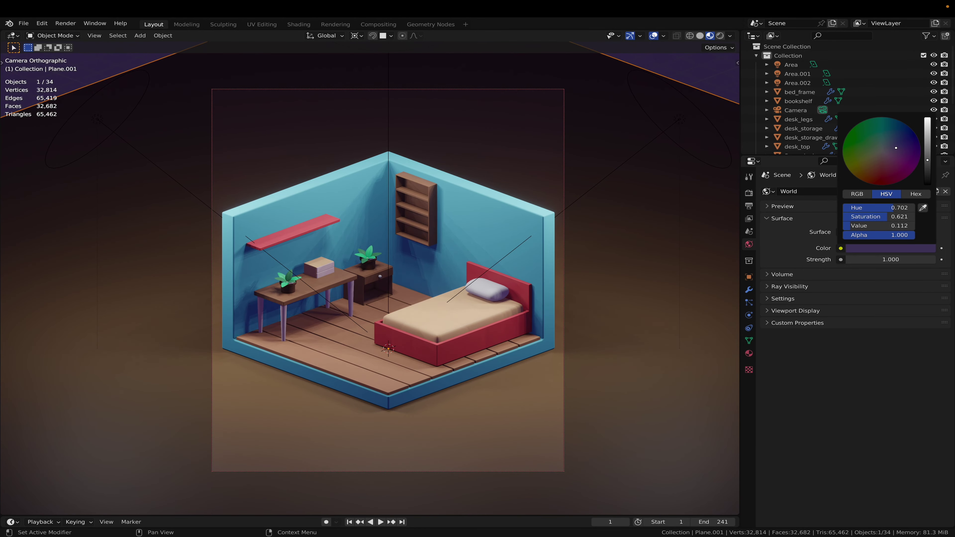
pyautogui.moveTo(896, 148); pyautogui.dragTo(901, 140)
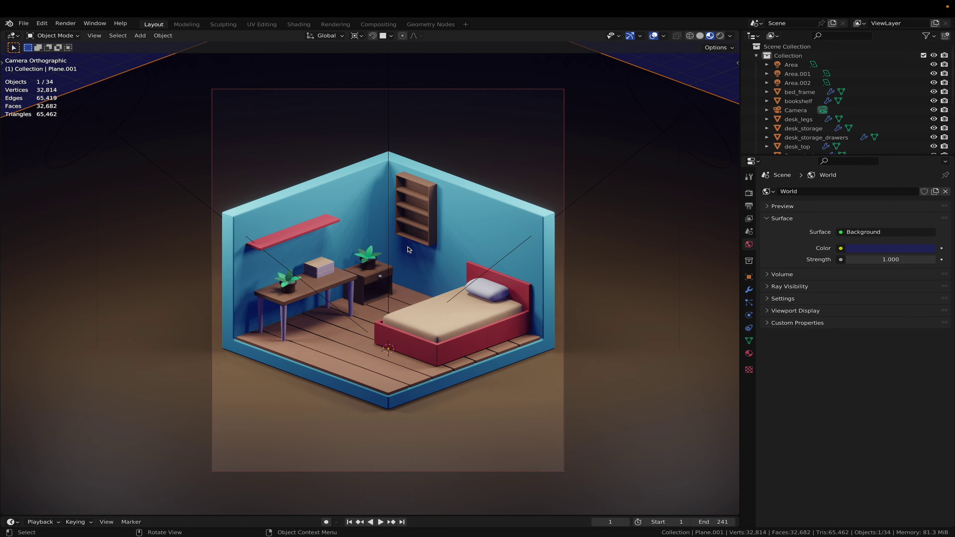
pyautogui.click(881, 248)
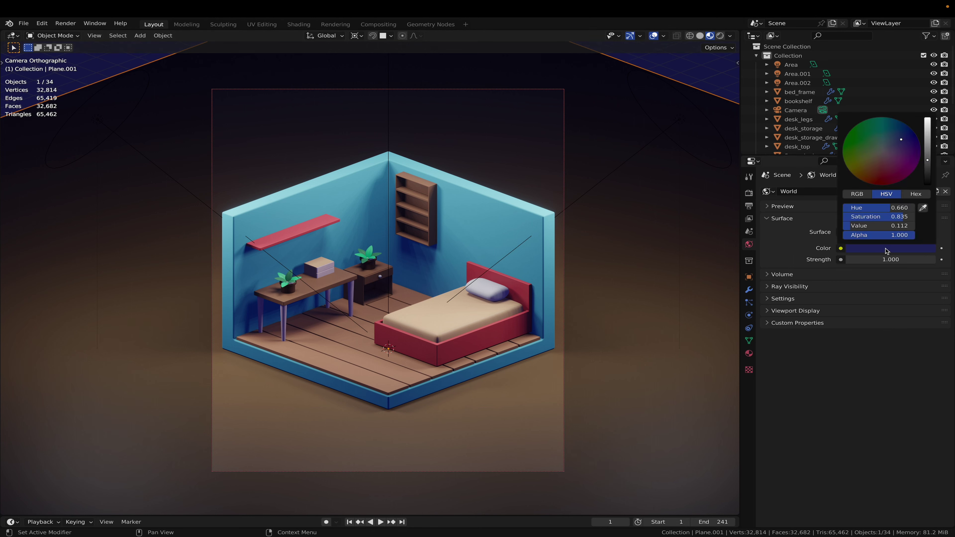
pyautogui.click(928, 166)
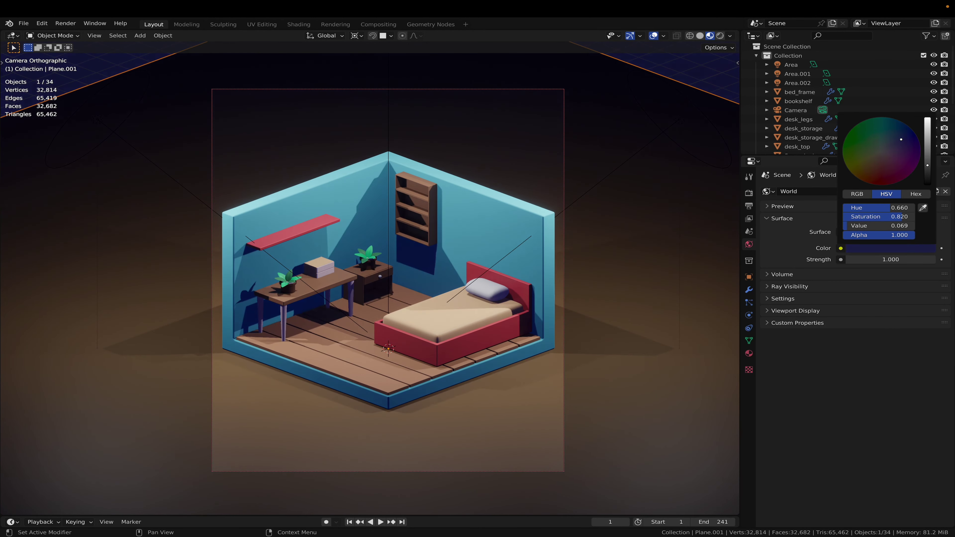
pyautogui.click(929, 164)
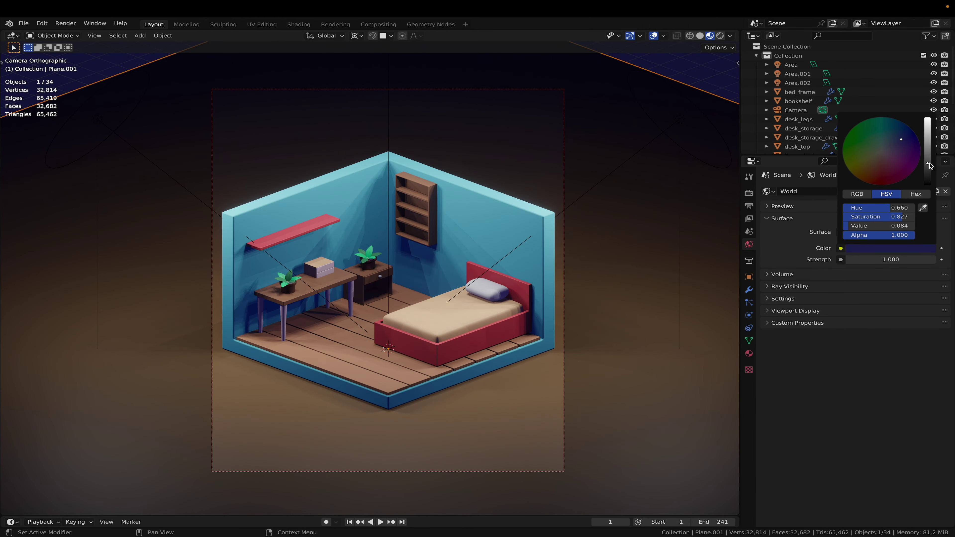
# Step: Color the area light above the room cyan with hue 0.552, saturation 0.790 and value 1
pyautogui.click(751, 207)
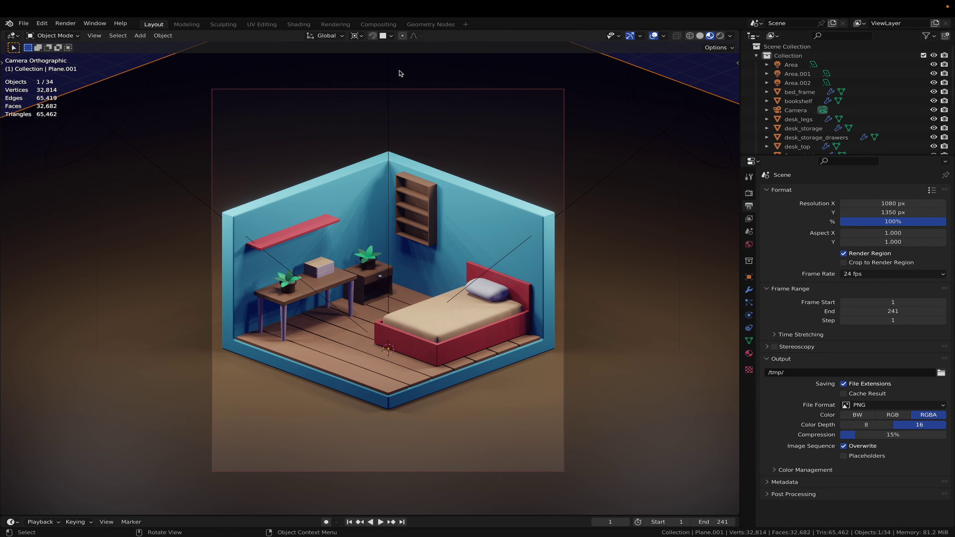
pyautogui.click(389, 67)
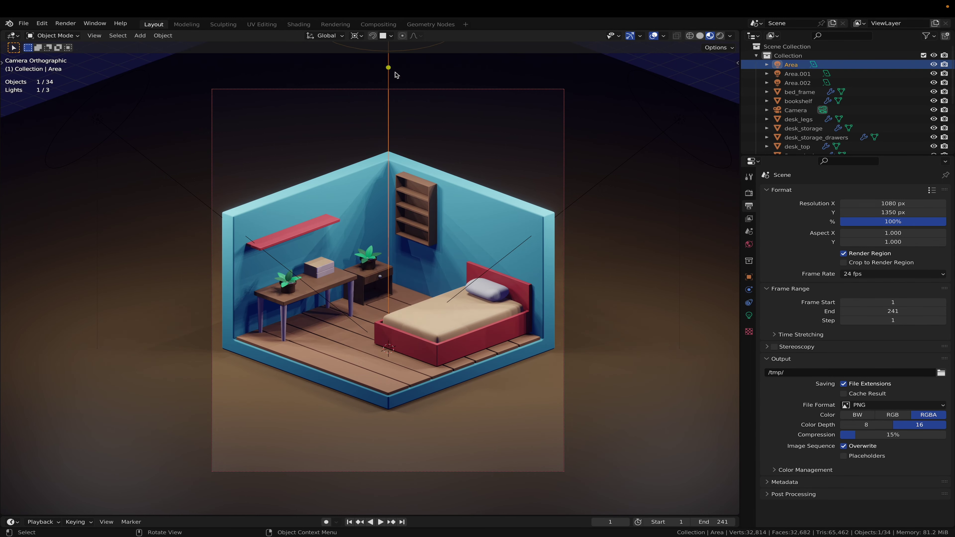
pyautogui.click(750, 316)
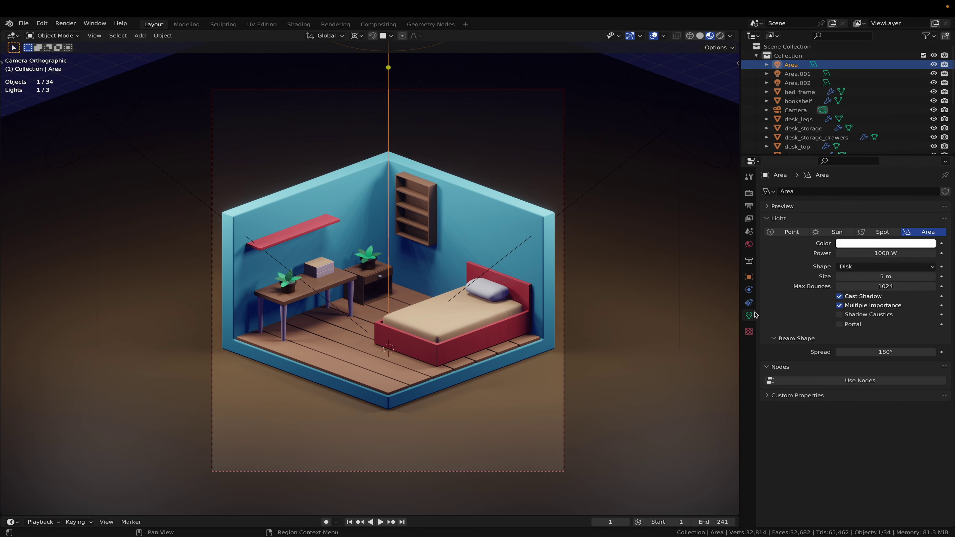
pyautogui.click(893, 244)
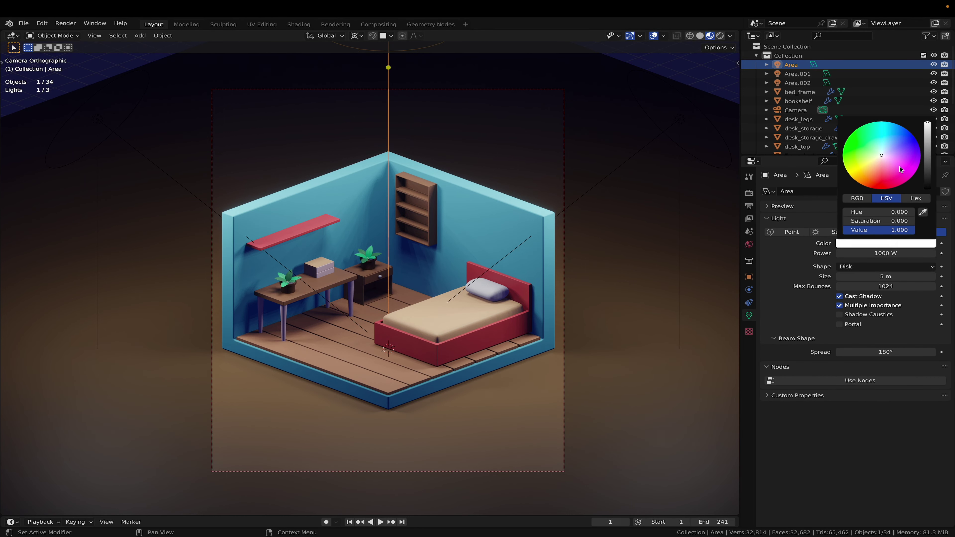
pyautogui.moveTo(886, 148); pyautogui.dragTo(886, 140)
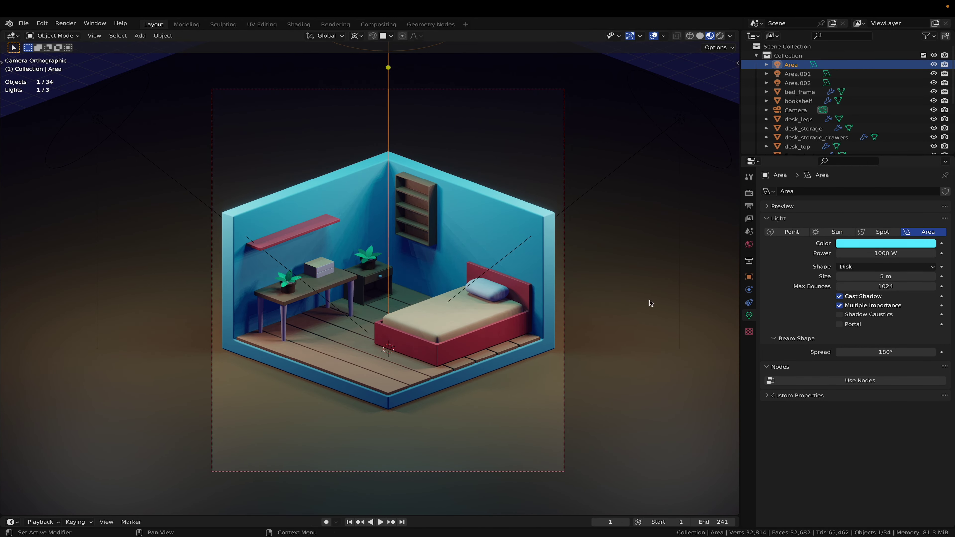
# Step: Lower the area light above the room about 2.855 m along its local Z axis
pyautogui.press('g')
pyautogui.press('z')
pyautogui.press('z')
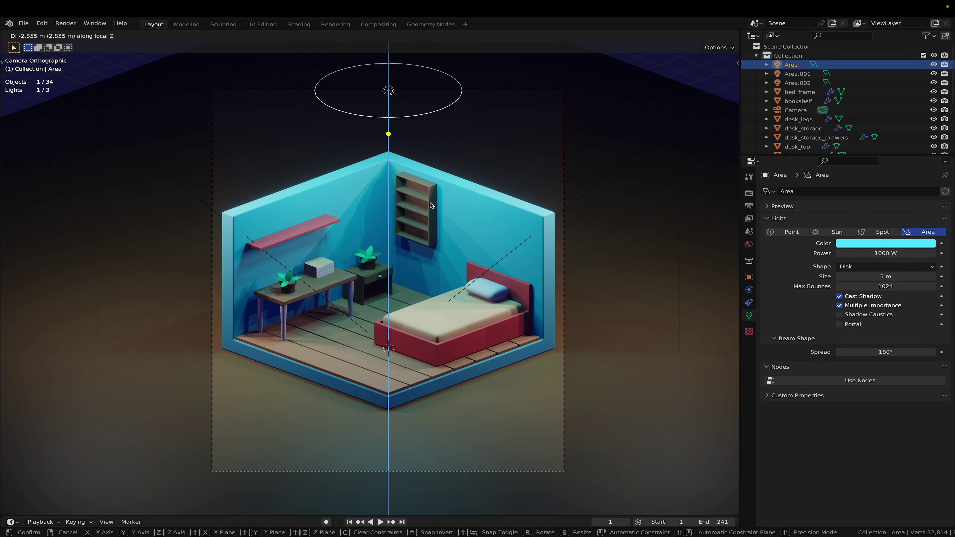
pyautogui.click(432, 204)
# Step: Change the overhead area light's color to warm orange with hue about 0.09 and saturation about 0.69
pyautogui.click(845, 245)
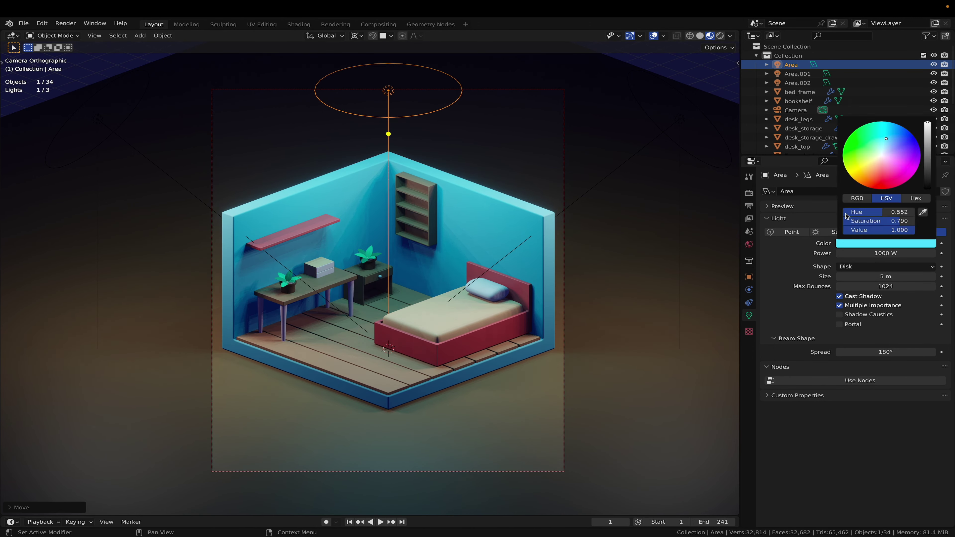
pyautogui.click(873, 167)
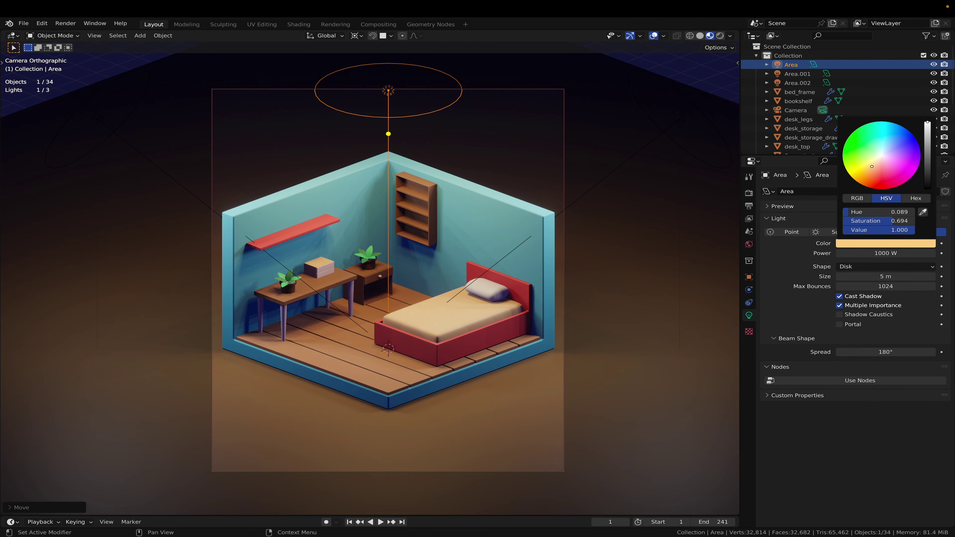
pyautogui.moveTo(872, 167); pyautogui.dragTo(874, 166)
# Step: Color the Area.001 light periwinkle blue with hue 0.641, saturation 0.709 and value 1
pyautogui.click(681, 123)
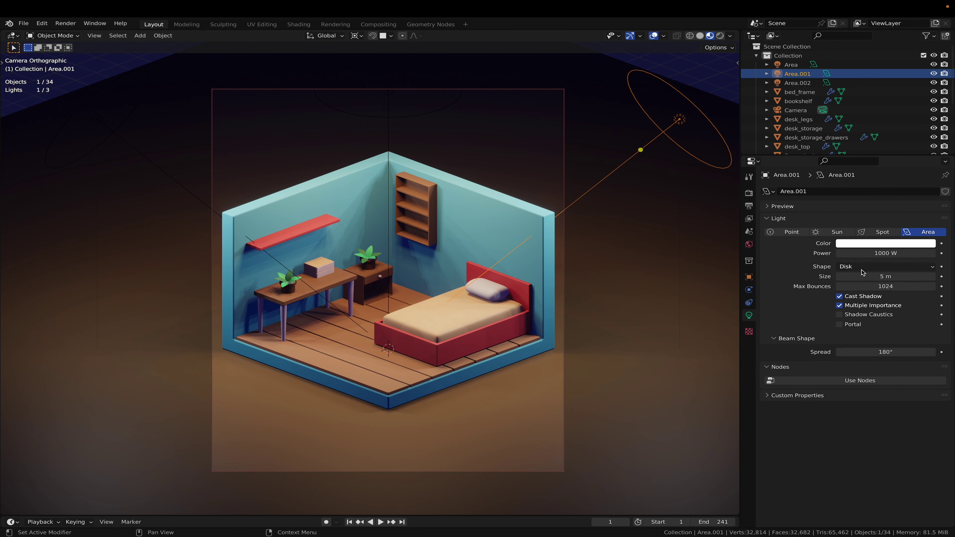
pyautogui.click(867, 245)
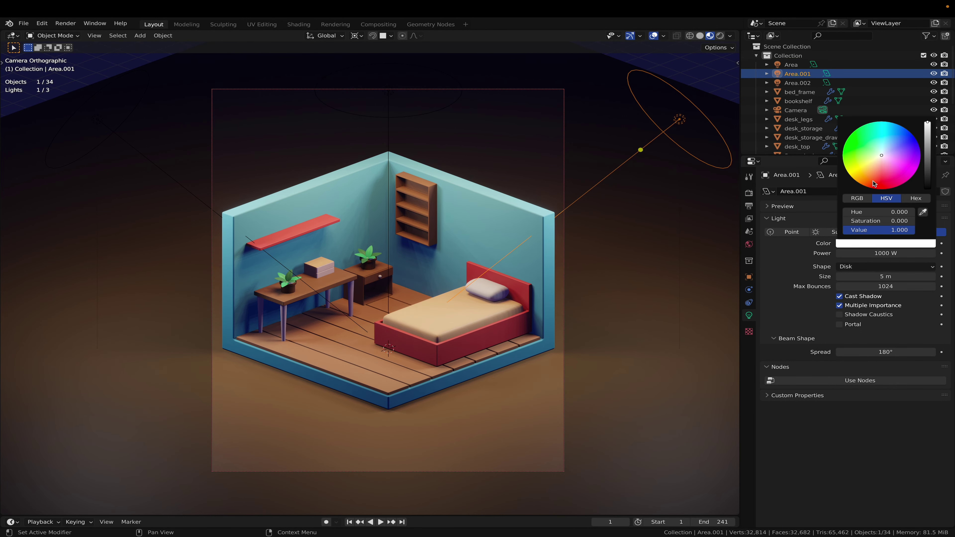
pyautogui.moveTo(895, 158); pyautogui.dragTo(894, 146)
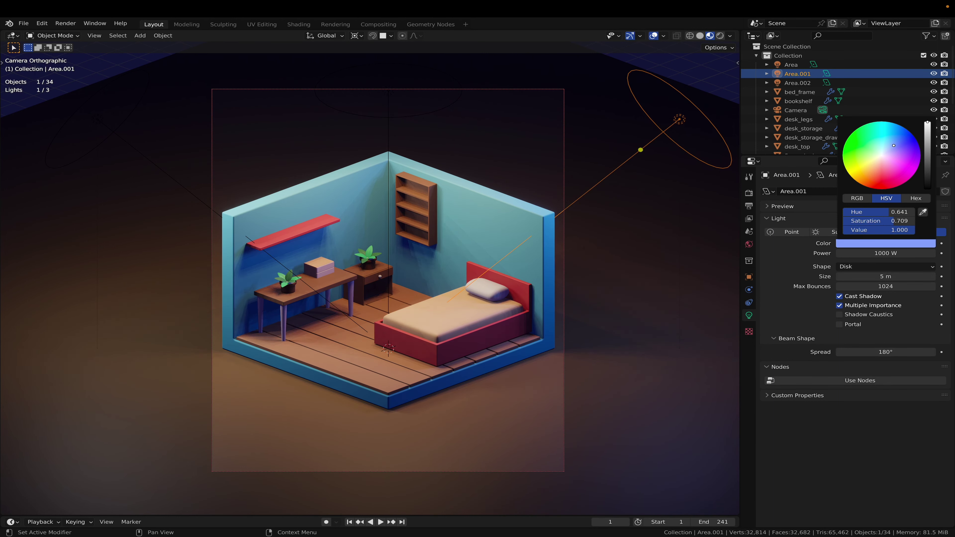
# Step: Color the Area.002 light bright cyan at full value and save the file
pyautogui.click(115, 122)
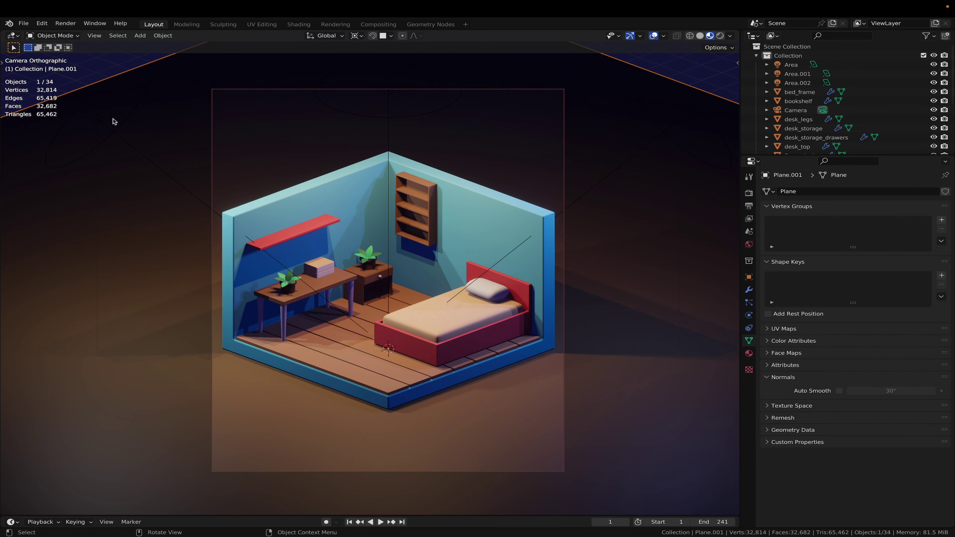
pyautogui.click(101, 119)
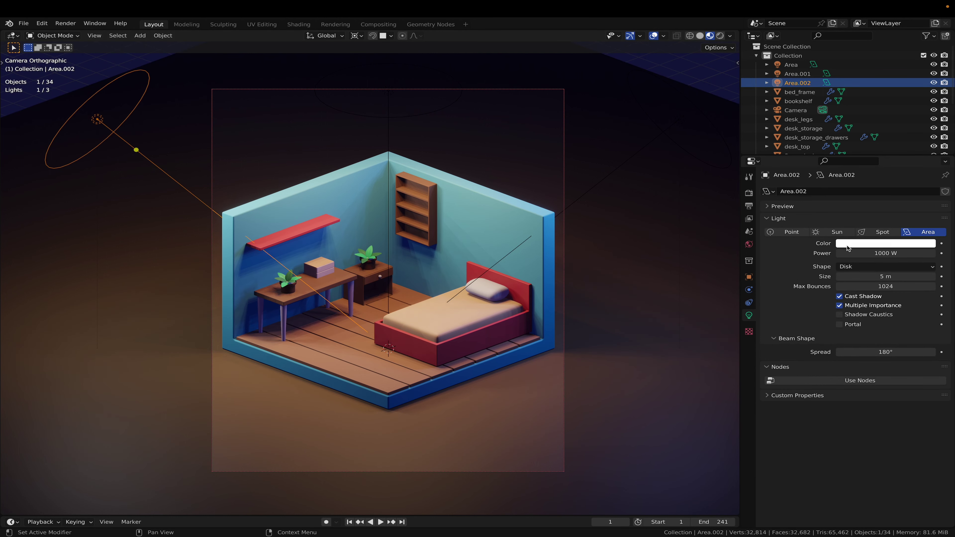
pyautogui.click(855, 244)
pyautogui.moveTo(891, 153); pyautogui.dragTo(888, 142)
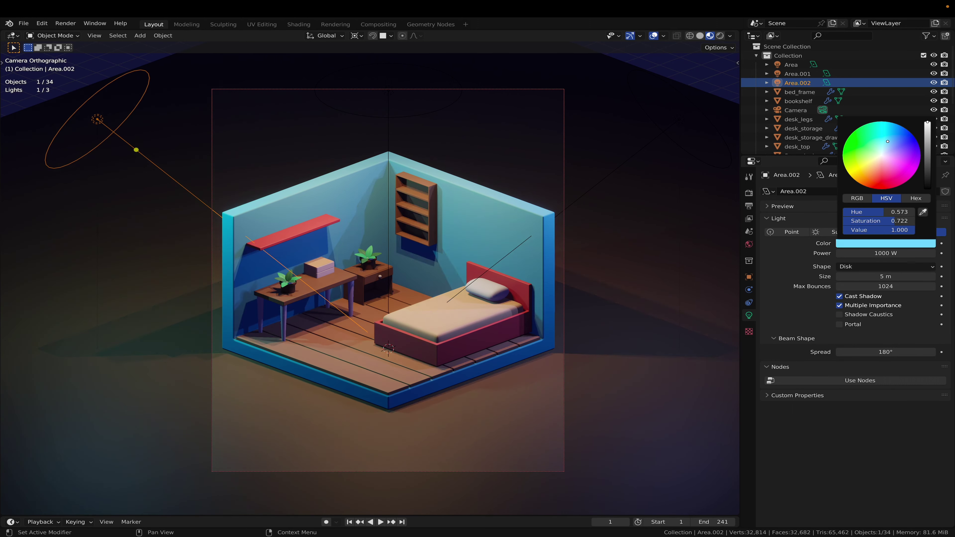
pyautogui.moveTo(888, 142); pyautogui.dragTo(886, 140)
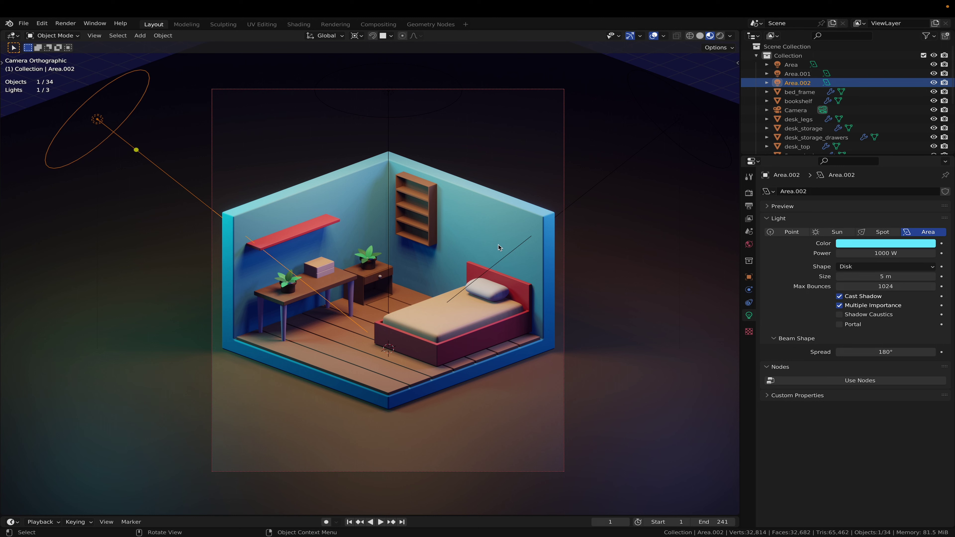
pyautogui.hotkey('ctrl', 's')
# Step: Set the background plane's bg base color to reddish brown with hue 0.049, saturation 0.829 and value 0.384, and save the file
pyautogui.click(581, 408)
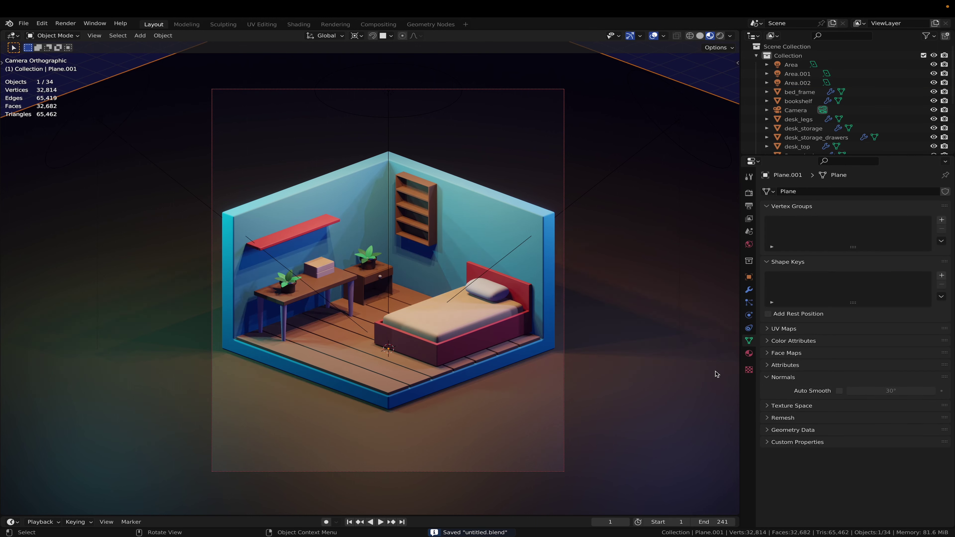
pyautogui.click(749, 354)
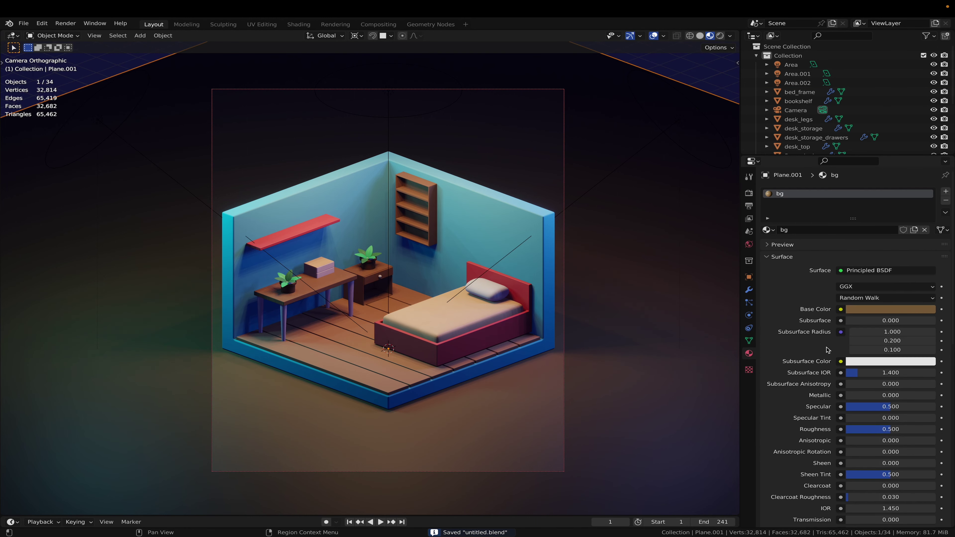
pyautogui.click(856, 309)
pyautogui.moveTo(930, 216); pyautogui.dragTo(928, 202)
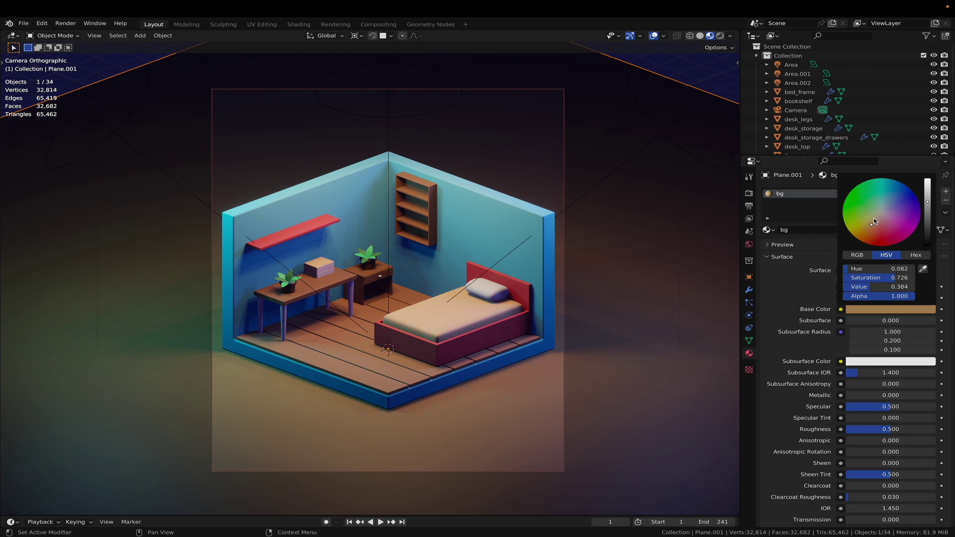
pyautogui.moveTo(871, 224); pyautogui.dragTo(872, 230)
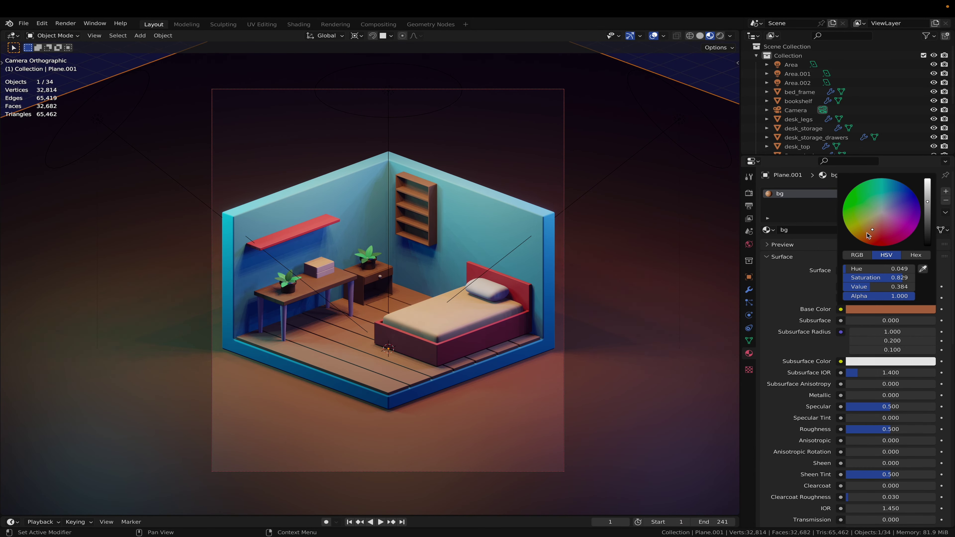
pyautogui.hotkey('ctrl', 's')
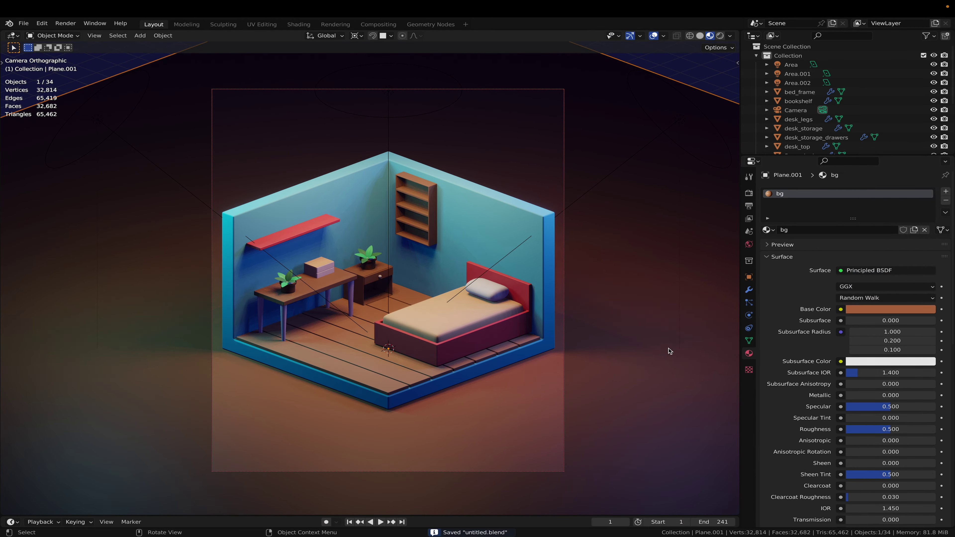
# Step: Set the maximum render samples in Cycles to 128
pyautogui.click(749, 193)
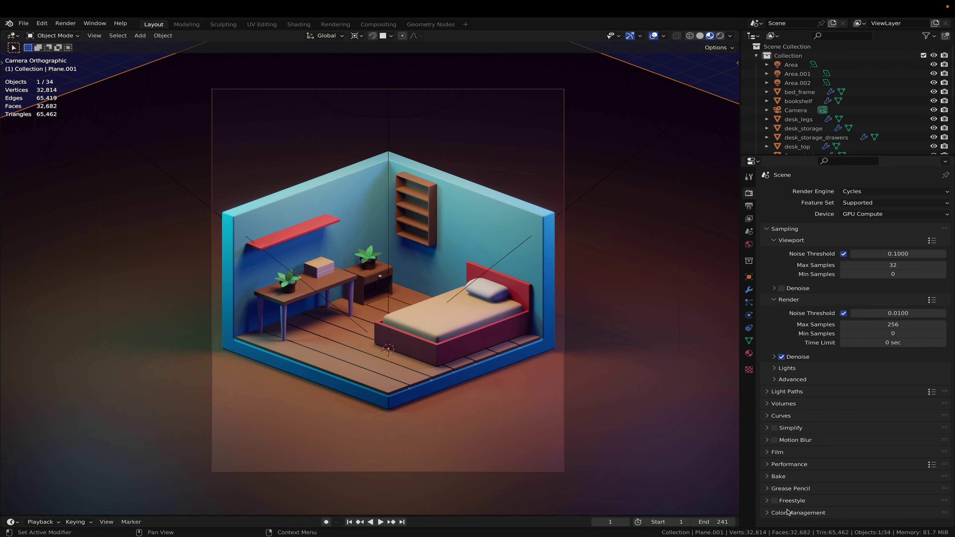
pyautogui.click(893, 326)
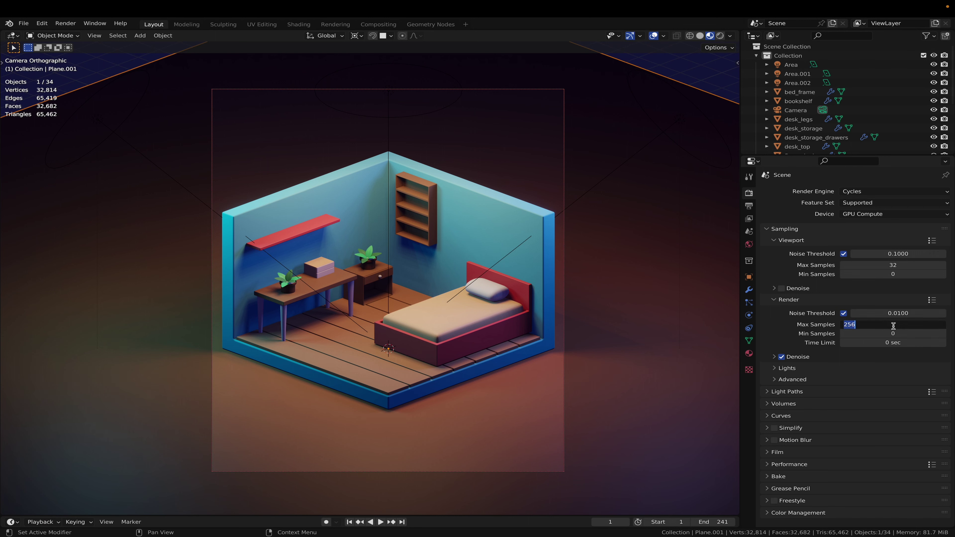
pyautogui.write('128')
pyautogui.press('Return')
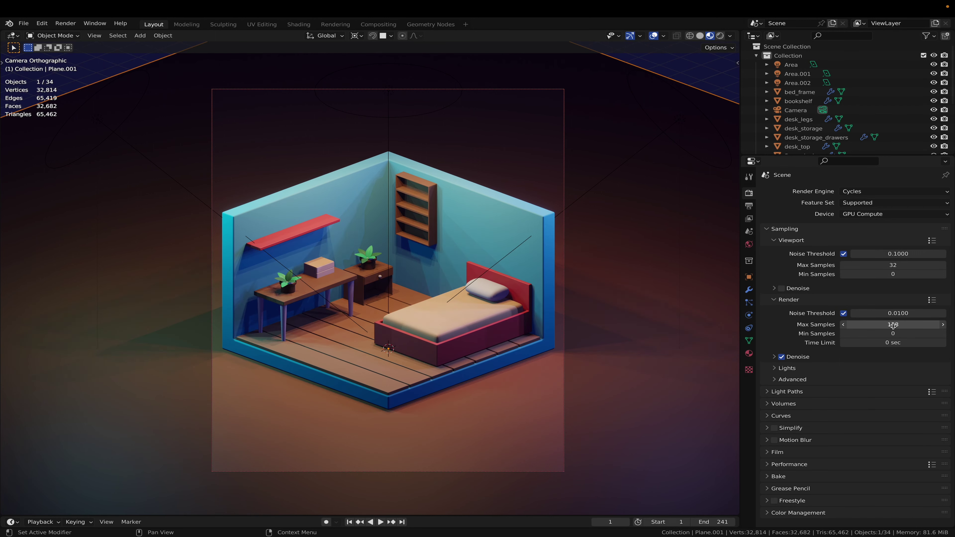
# Step: Enable Use Curves in the scene's color management settings
pyautogui.click(794, 512)
pyautogui.scroll(-5, 795, 513)
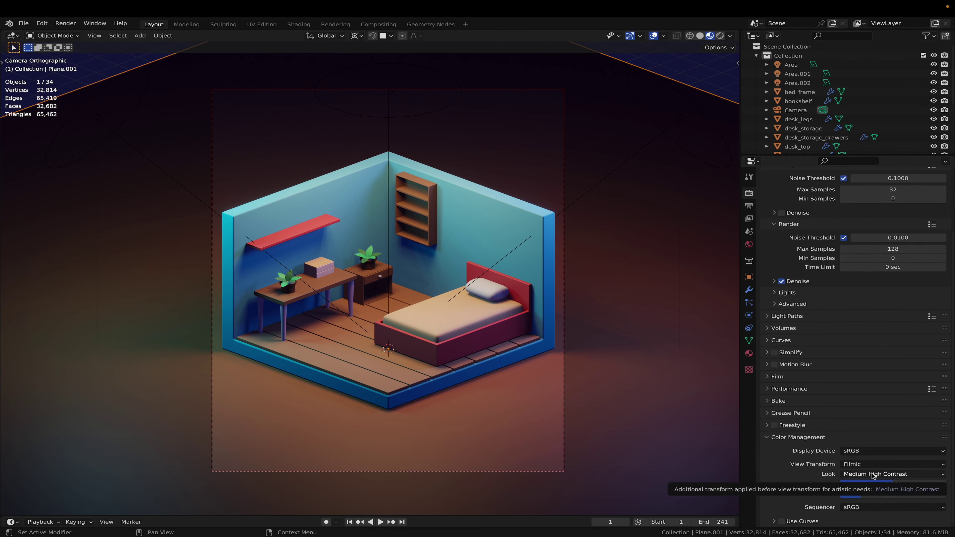
pyautogui.click(775, 522)
pyautogui.scroll(-9, 804, 452)
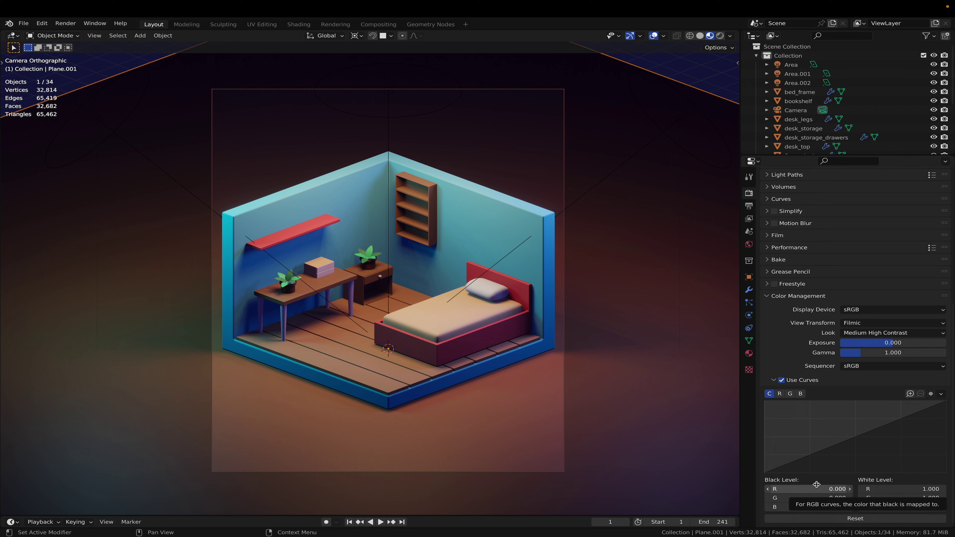
# Step: Set the black level of the color management curves to 0.034 for red and 0.010 for green
pyautogui.moveTo(815, 486); pyautogui.dragTo(818, 486)
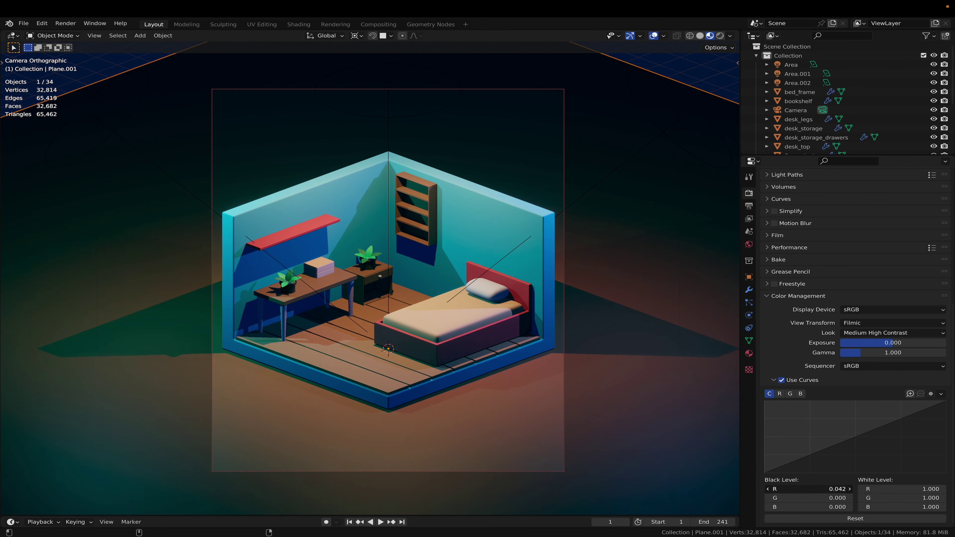
pyautogui.moveTo(818, 486); pyautogui.dragTo(815, 497)
pyautogui.click(811, 500)
pyautogui.write('.01')
pyautogui.press('Return')
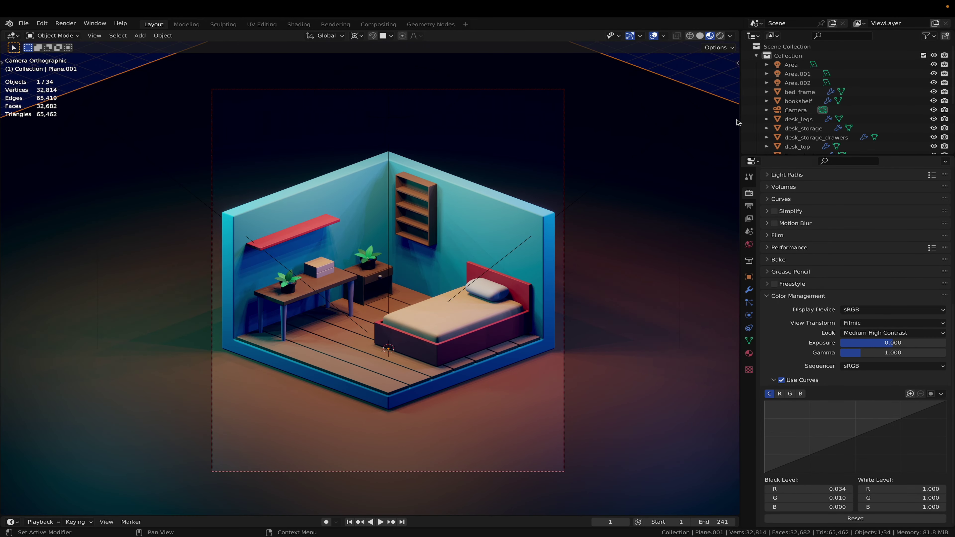
# Step: Preview the scene in rendered shading and set the blue black level of the color management curves to 0.022
pyautogui.click(721, 35)
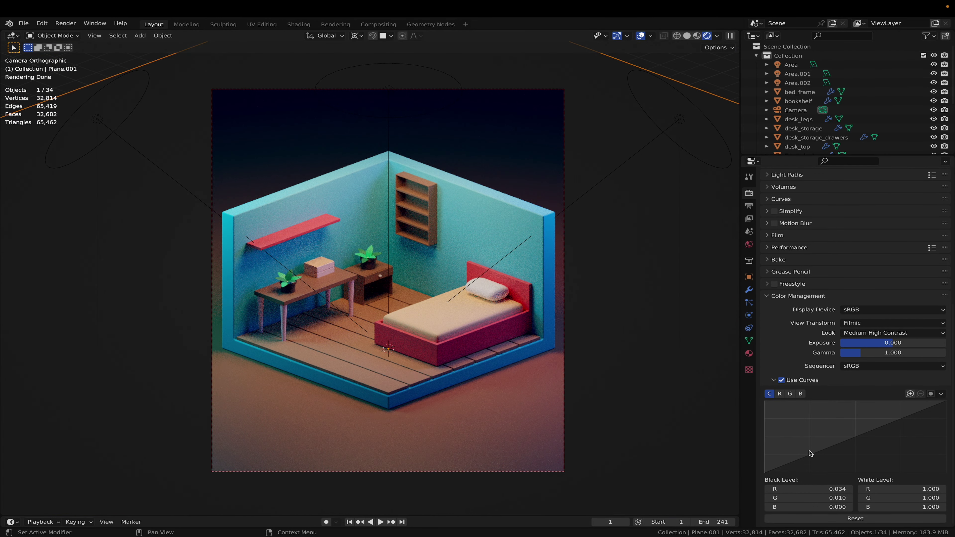
pyautogui.moveTo(825, 506); pyautogui.dragTo(825, 506)
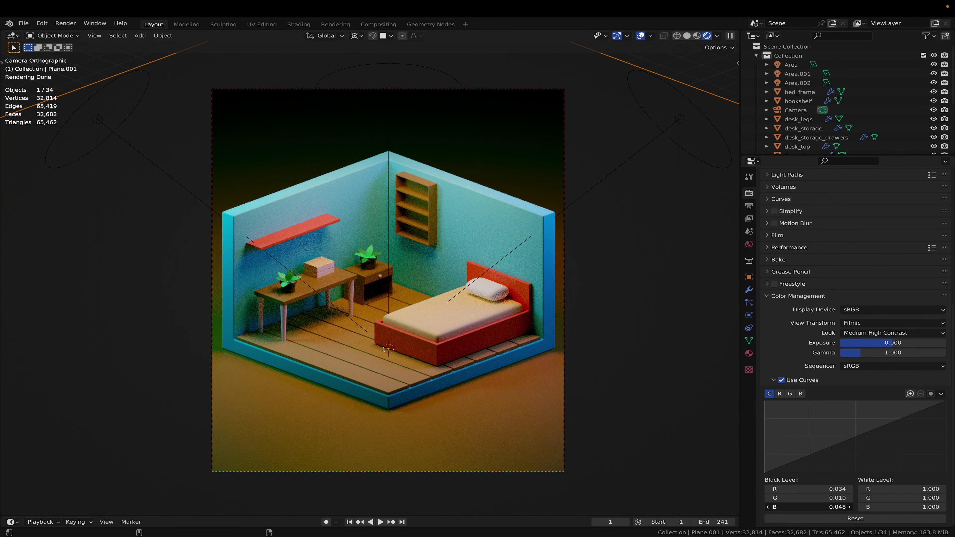
pyautogui.moveTo(825, 507); pyautogui.dragTo(825, 507)
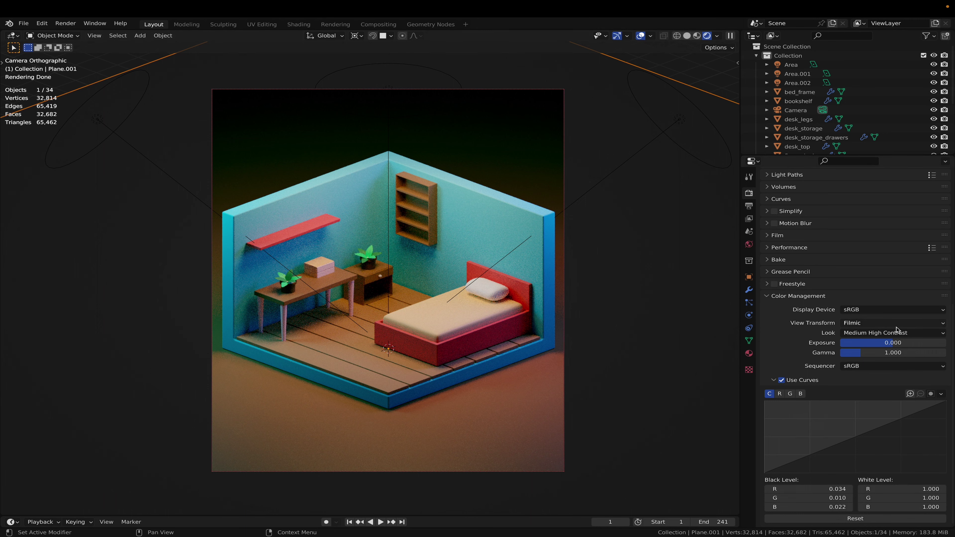
# Step: Start a test render of the bedroom still image and close the render window
pyautogui.scroll(1, 898, 332)
pyautogui.scroll(10, 772, 380)
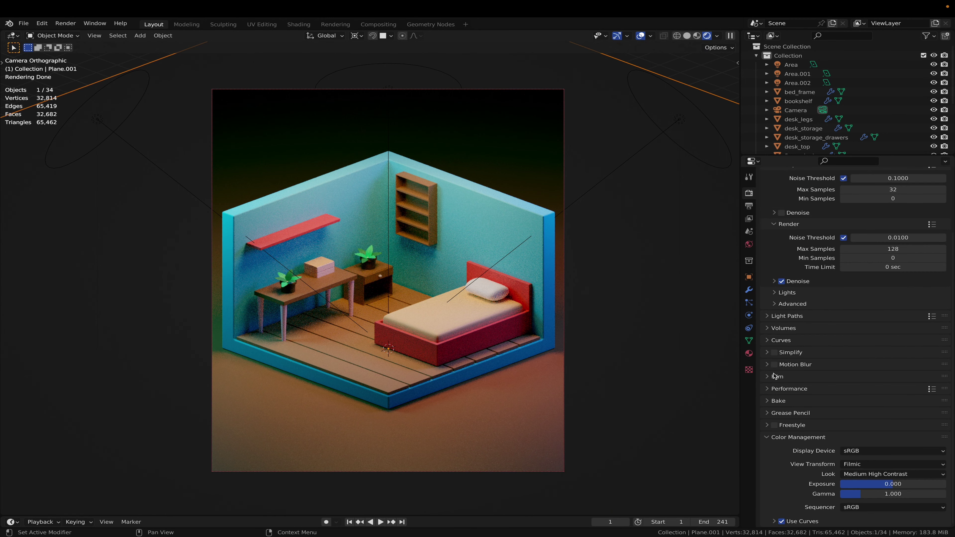
pyautogui.scroll(6, 767, 435)
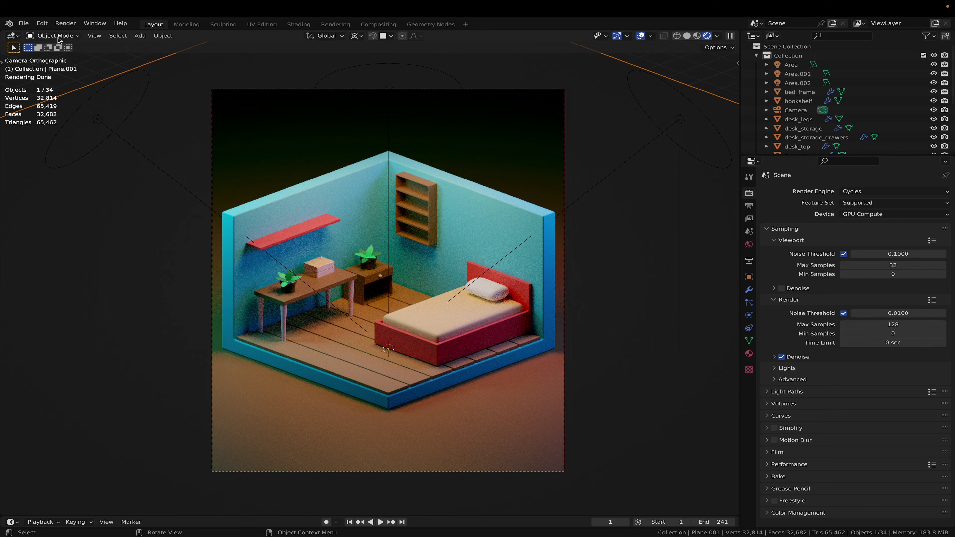
pyautogui.click(65, 23)
pyautogui.click(68, 37)
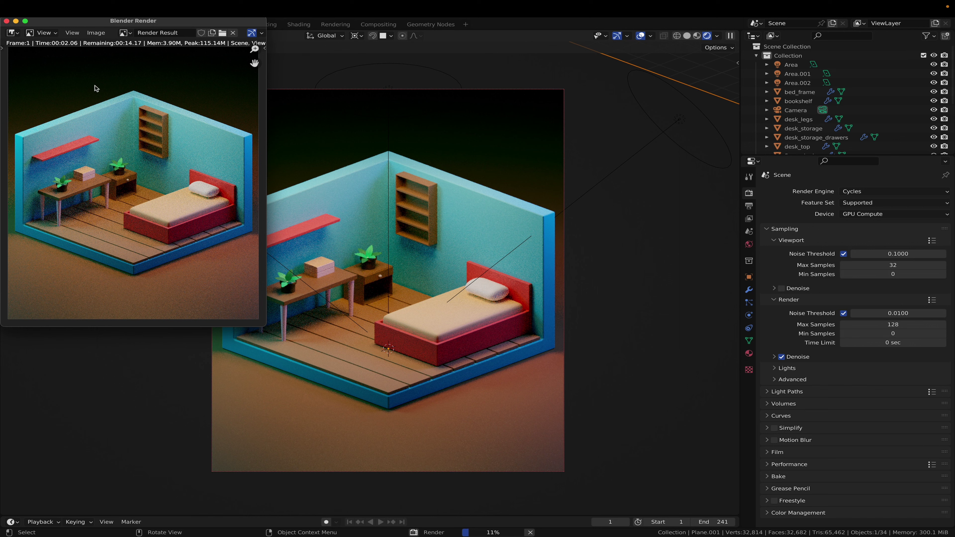
pyautogui.click(7, 21)
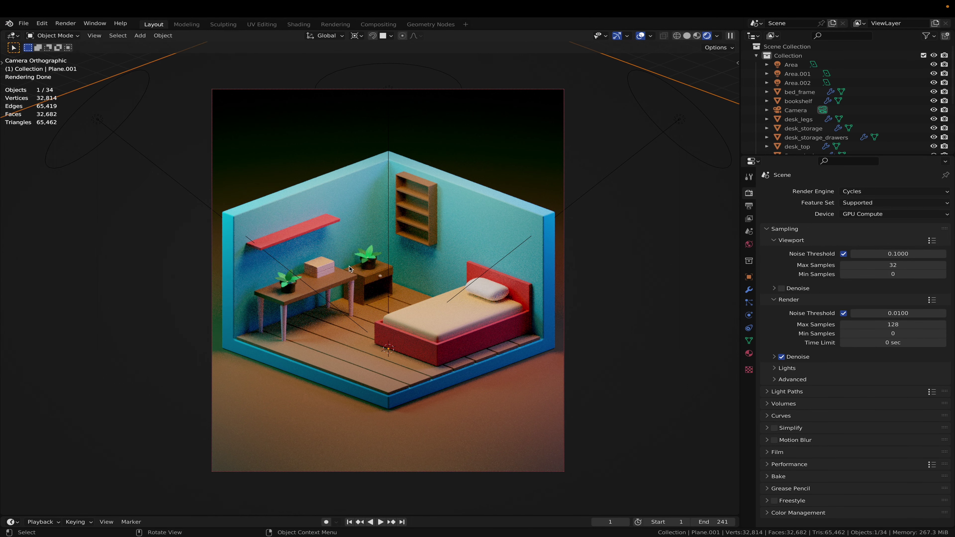
# Step: Set the output resolution scale to 200% and return to the render settings
pyautogui.click(749, 206)
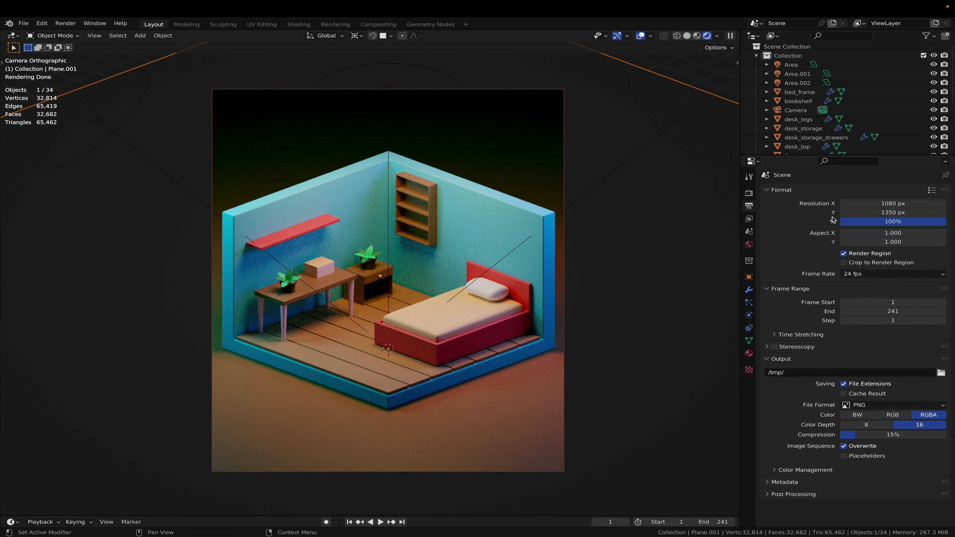
pyautogui.click(886, 222)
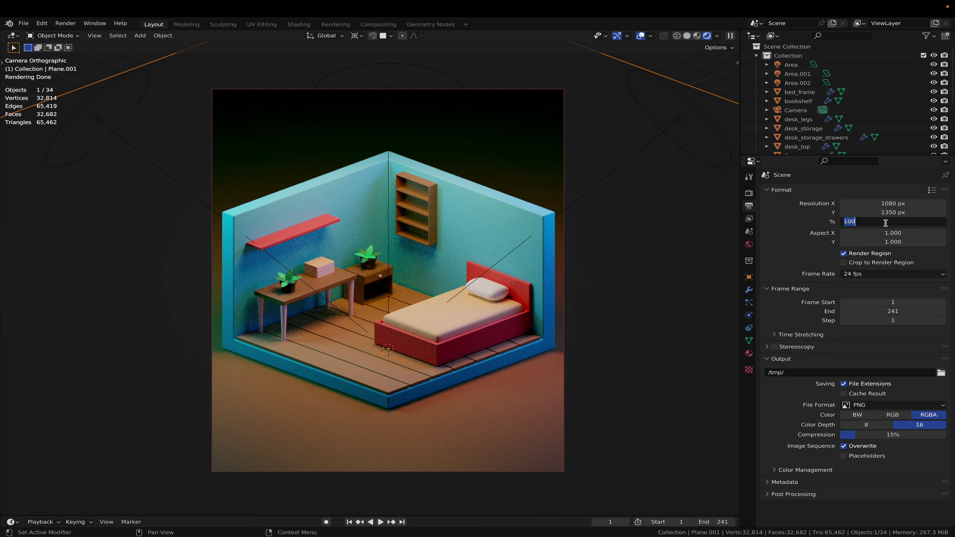
pyautogui.write('200')
pyautogui.press('Return')
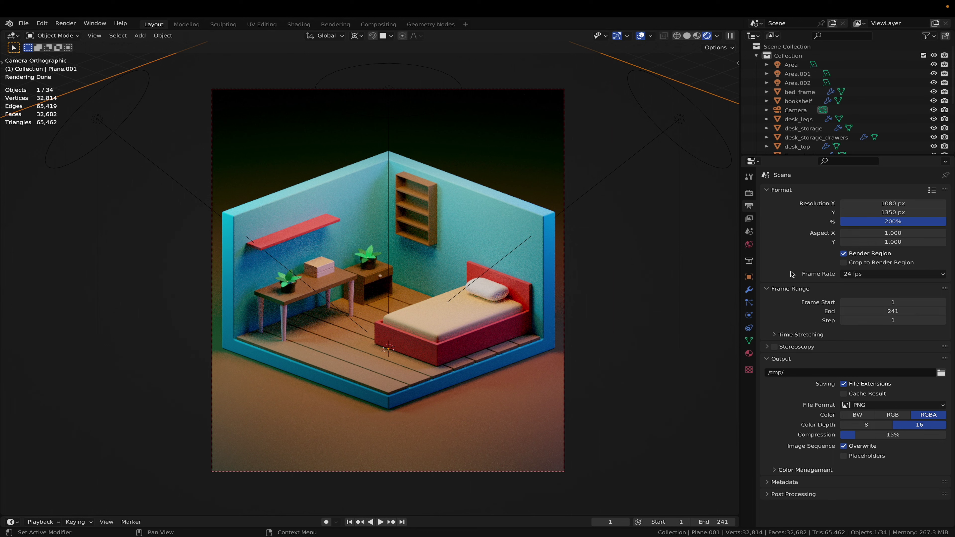
pyautogui.click(749, 218)
pyautogui.click(749, 193)
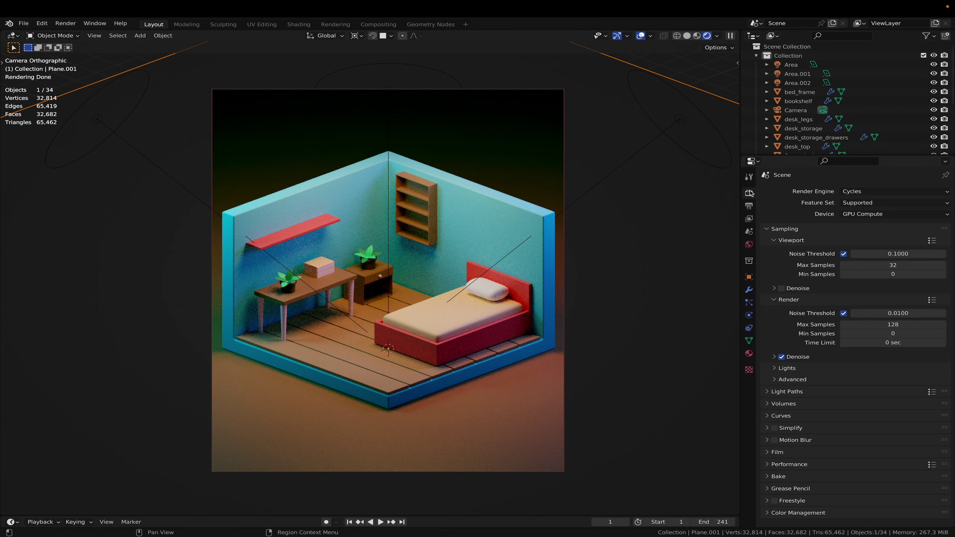
pyautogui.click(65, 23)
pyautogui.click(67, 34)
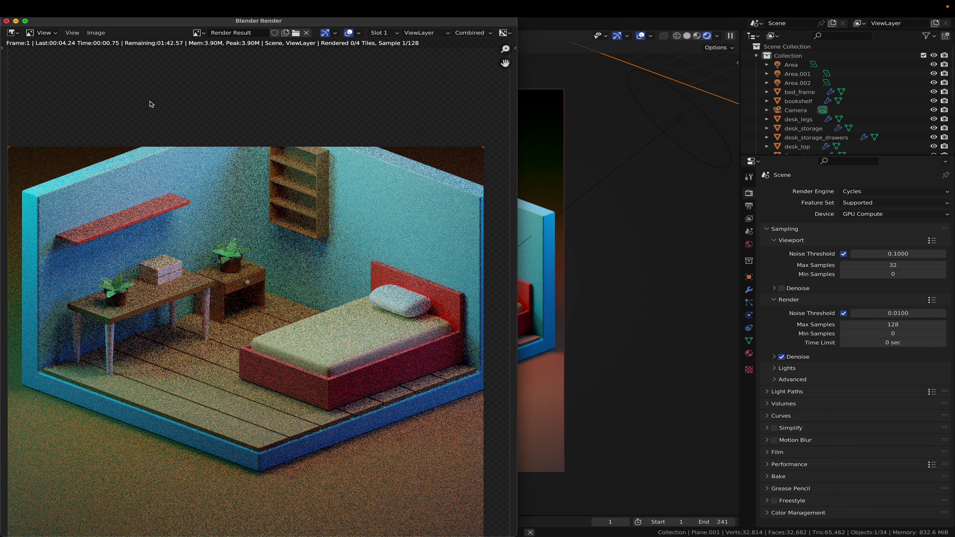
pyautogui.press('Escape')
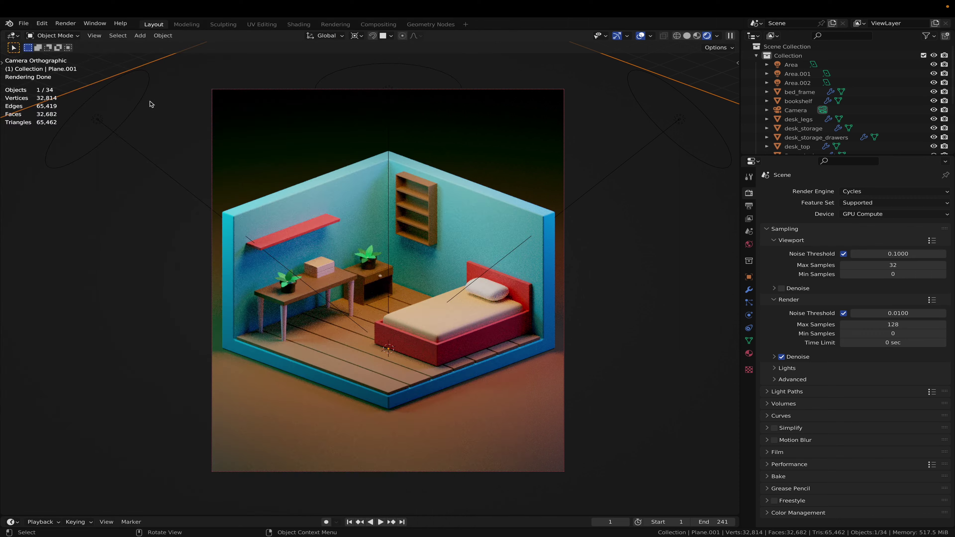
# Step: Render the still image at the doubled resolution and fit the full result in view
pyautogui.click(65, 24)
pyautogui.click(70, 36)
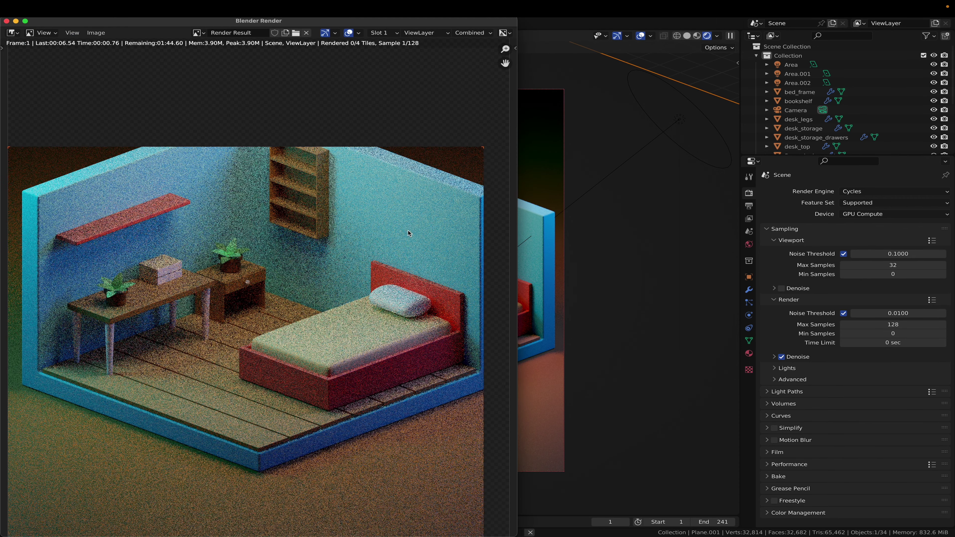
pyautogui.scroll(1, 409, 234)
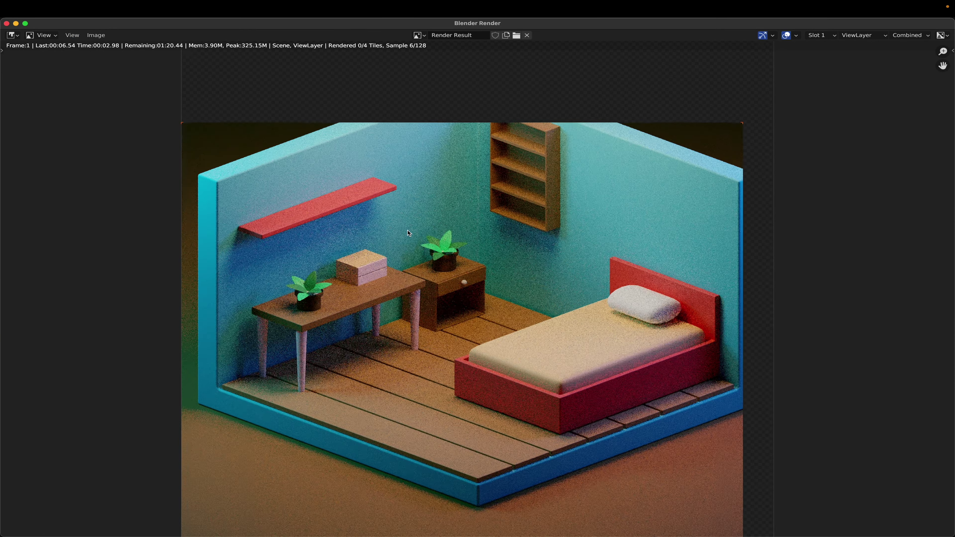
pyautogui.scroll(-3, 409, 233)
pyautogui.scroll(2, 409, 233)
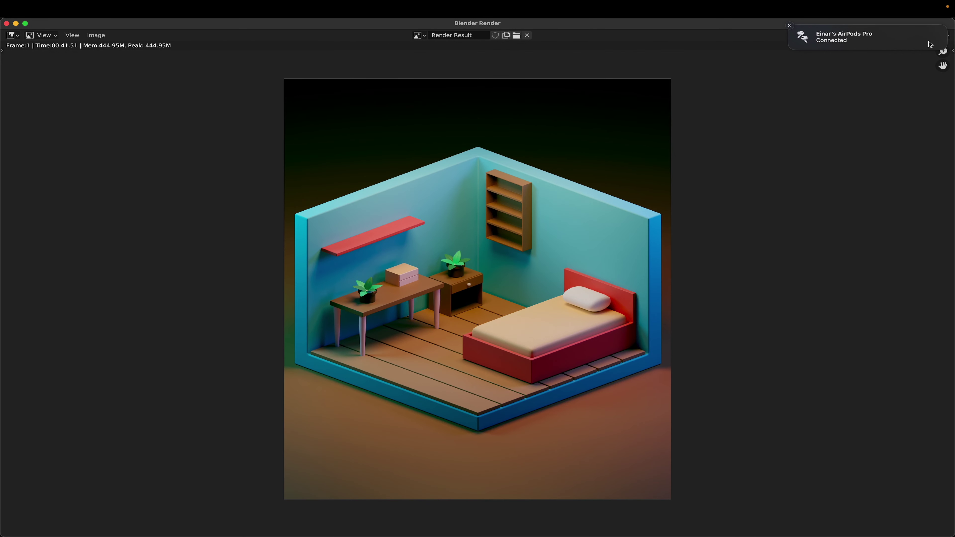
pyautogui.click(790, 26)
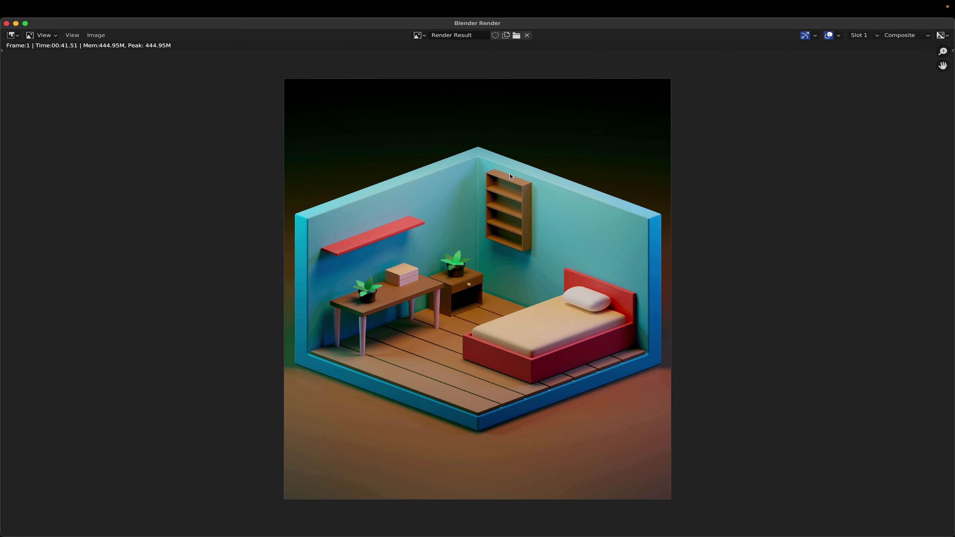
# Step: In the Compositing workspace, add a Viewer node below the Composite node and feed it with the Render Layers image
pyautogui.press('Escape')
pyautogui.scroll(-2, 357, 243)
pyautogui.hotkey('shift', 'a')
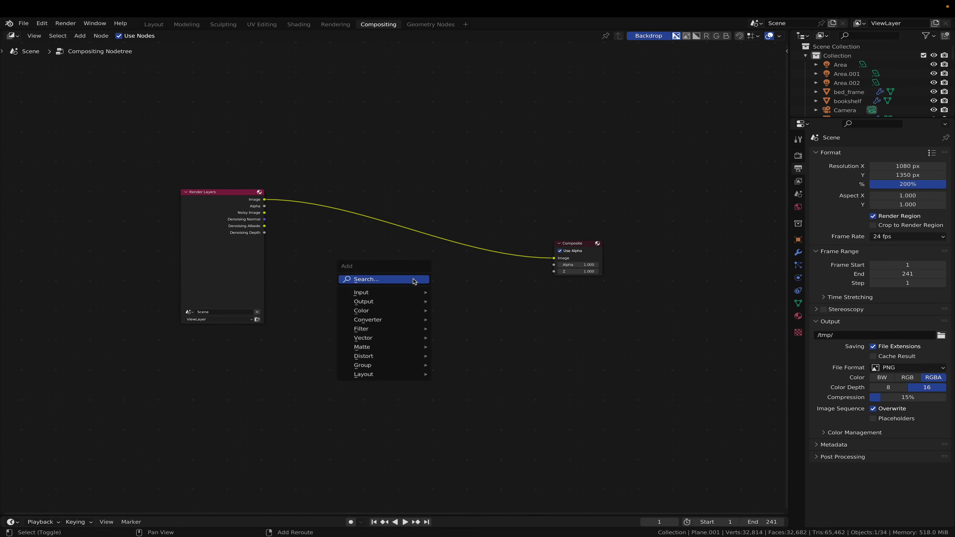
pyautogui.click(416, 281)
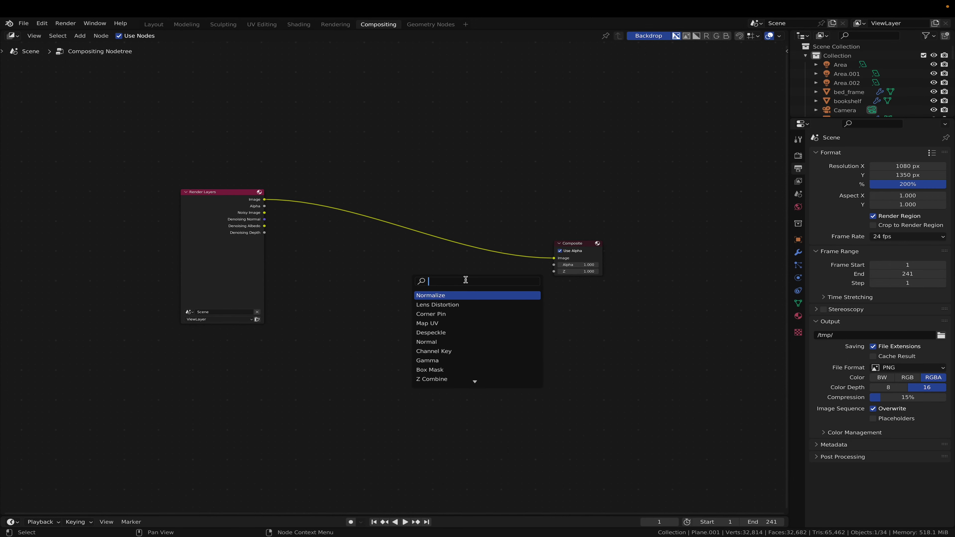
pyautogui.write('view')
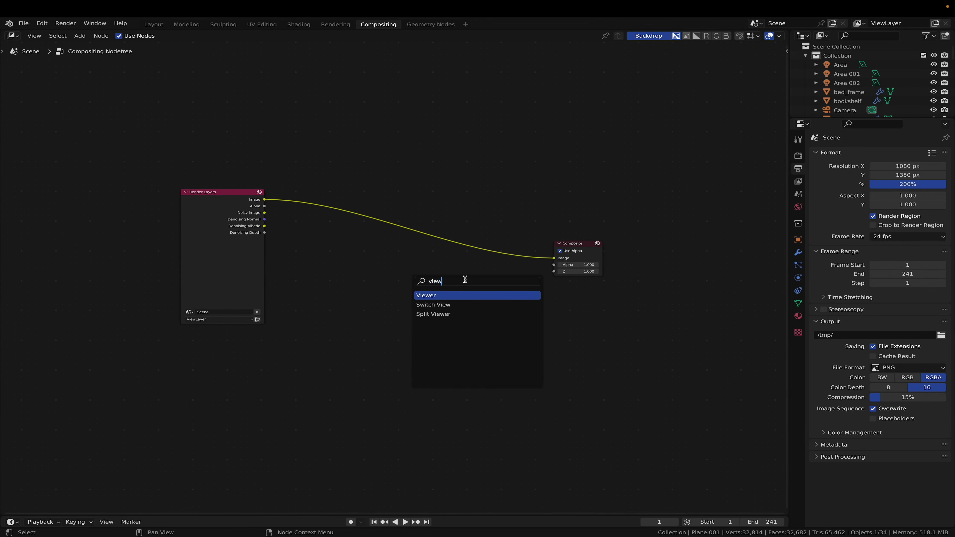
pyautogui.press('Return')
pyautogui.click(666, 298)
# Step: Insert a Lens Distortion node on the link between Render Layers and Viewer
pyautogui.hotkey('shift', 'a')
pyautogui.click(435, 301)
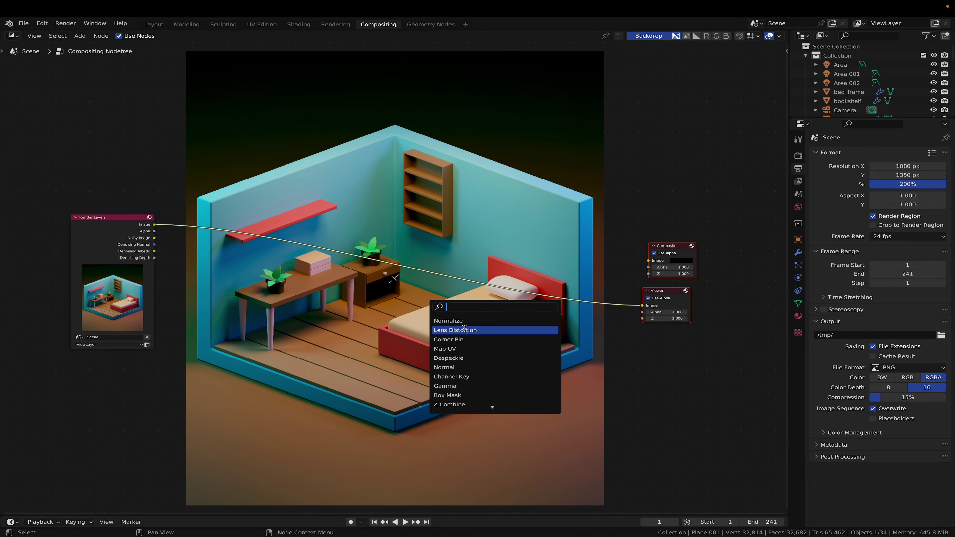
pyautogui.click(464, 330)
pyautogui.click(194, 251)
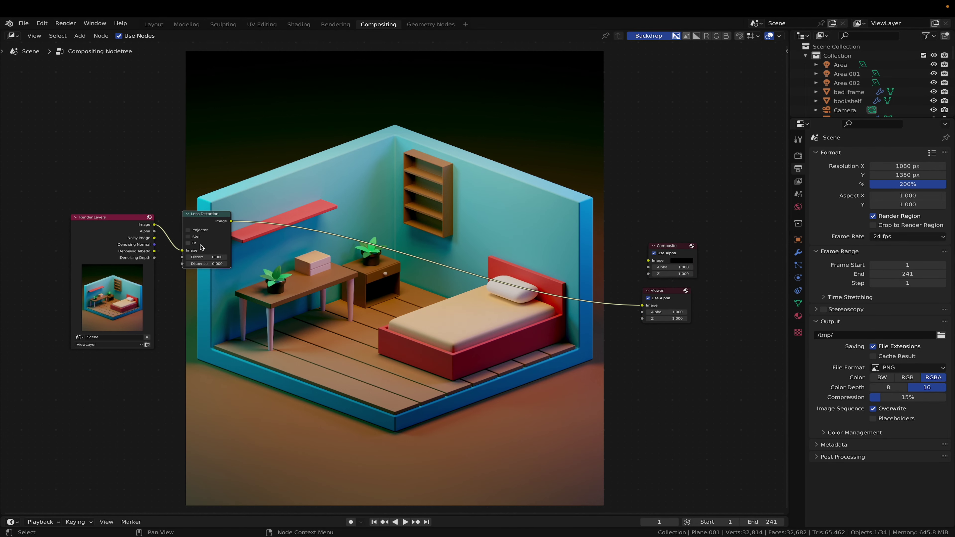
# Step: Move the Render Layers and Lens Distortion nodes clear of the backdrop and enable Jitter and Fit for the distortion
pyautogui.moveTo(143, 221); pyautogui.dragTo(88, 172)
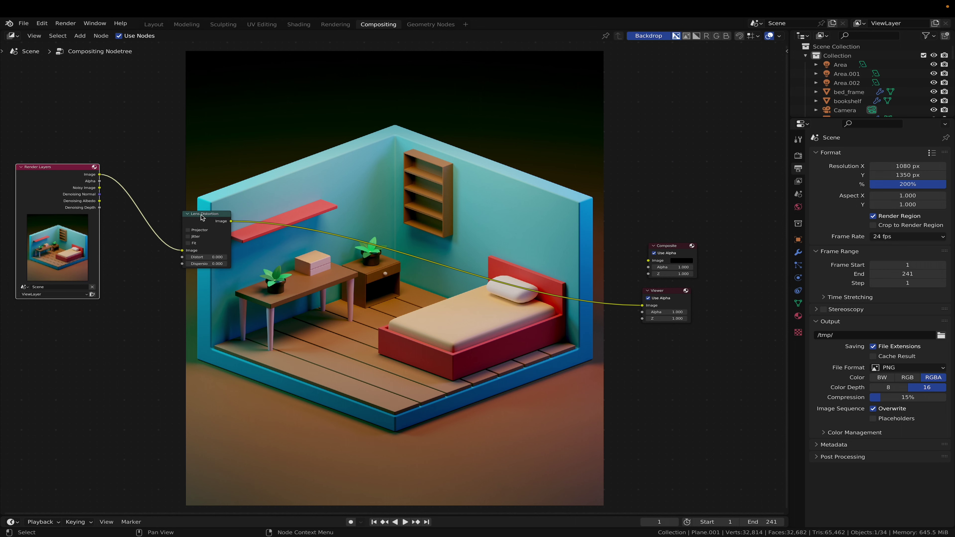
pyautogui.moveTo(201, 217); pyautogui.dragTo(143, 176)
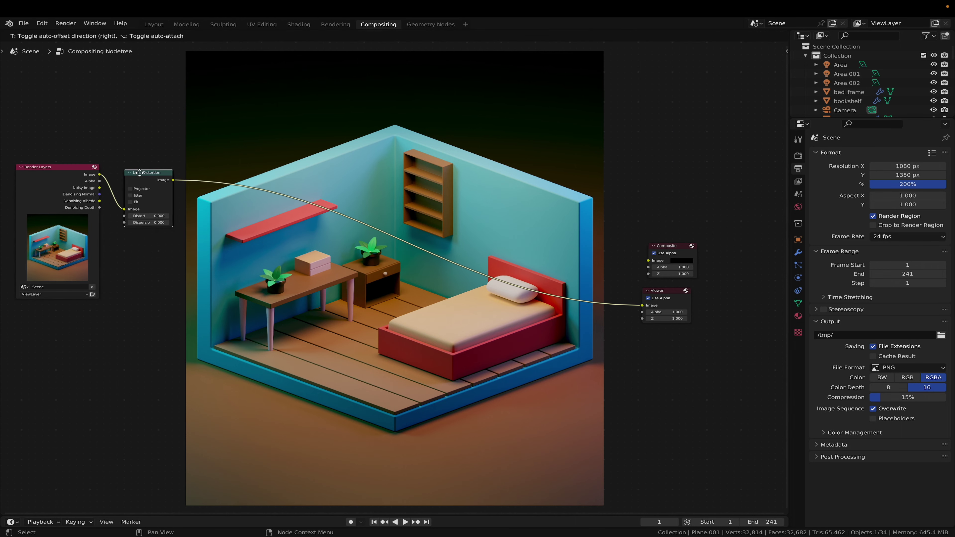
pyautogui.click(131, 202)
pyautogui.click(138, 196)
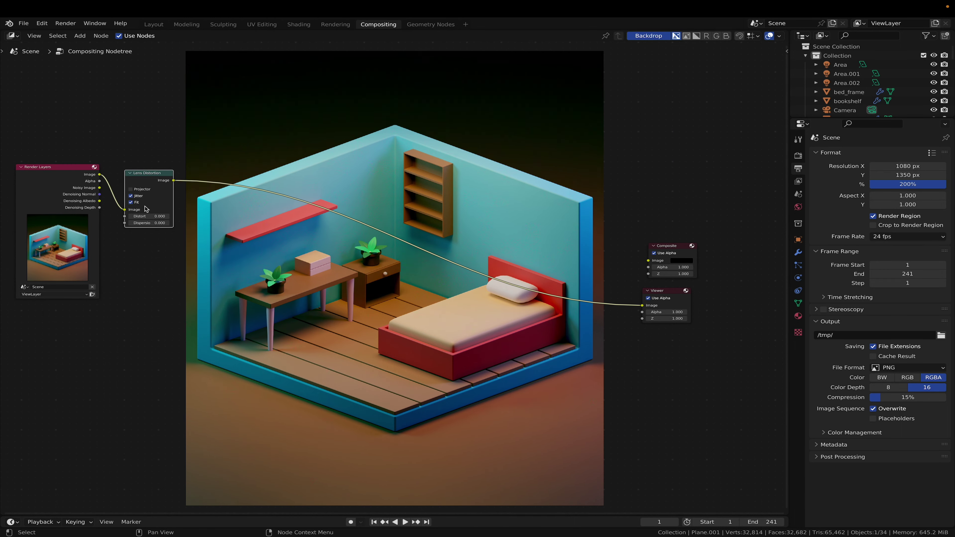
# Step: Examine the composited backdrop up close around the desk and bed, and return to the whole room
pyautogui.hotkey('alt', 'v')
pyautogui.hotkey('alt', 'v')
pyautogui.hotkey('alt', 'v')
pyautogui.hotkey('alt', 'v')
pyautogui.hotkey('alt', 'v')
pyautogui.hotkey('alt', 'v')
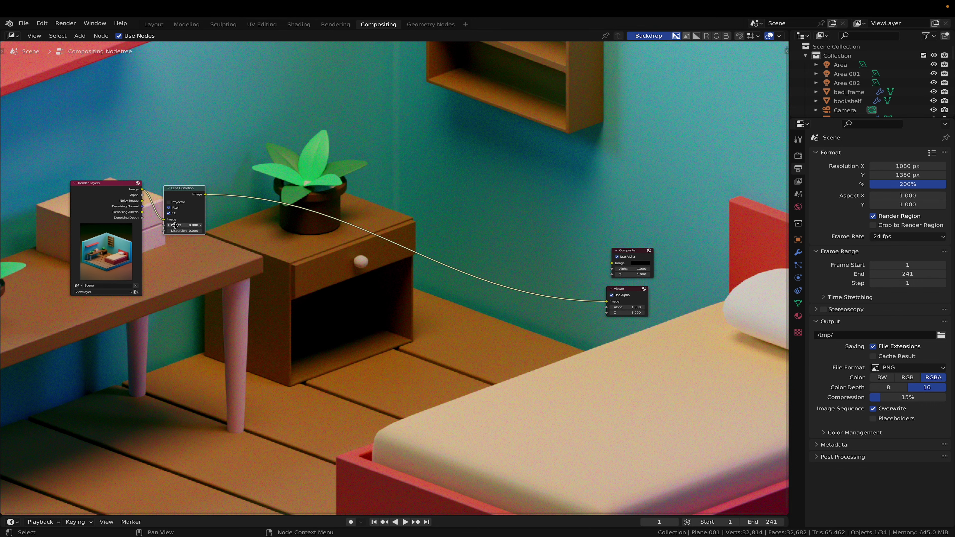
pyautogui.press('v')
pyautogui.press('v')
pyautogui.press('v')
pyautogui.press('v')
pyautogui.press('v')
pyautogui.press('v')
pyautogui.press('v')
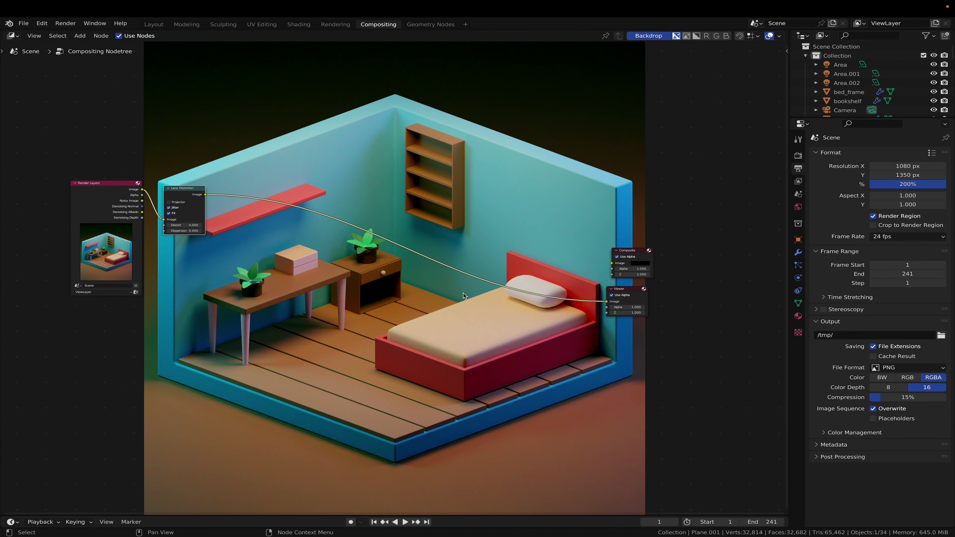
# Step: Set the Lens Distortion node's dispersion to 0.05
pyautogui.doubleClick(174, 230)
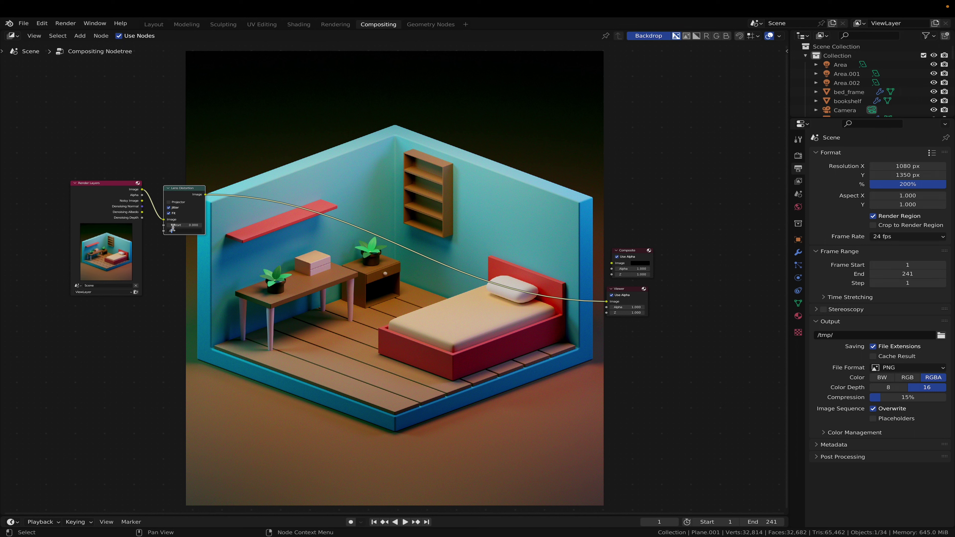
pyautogui.write('.05')
pyautogui.press('Return')
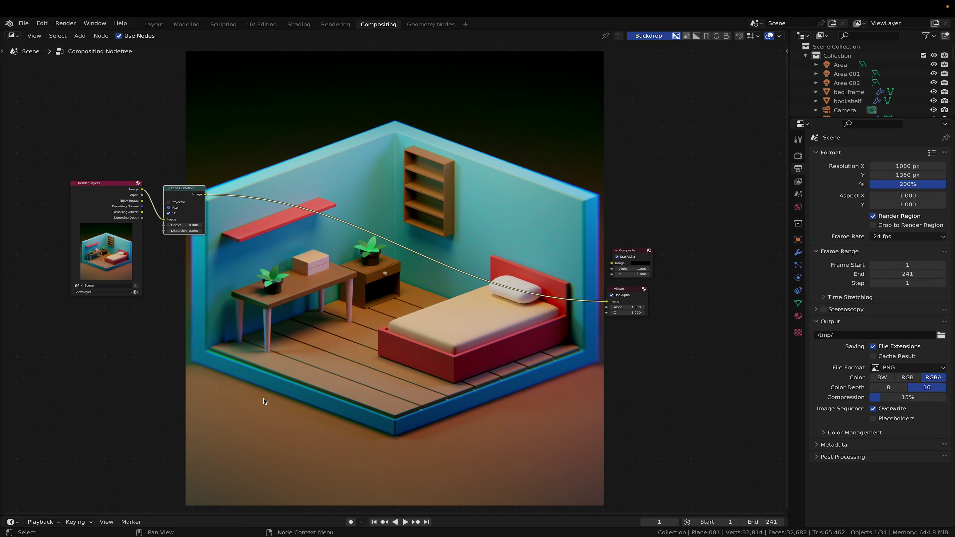
# Step: Shift the Render Layers and Lens Distortion nodes to make room and insert a Glare node between Lens Distortion and Viewer
pyautogui.moveTo(195, 198); pyautogui.dragTo(141, 185)
pyautogui.keyDown('shift'); pyautogui.click(140, 182); pyautogui.keyUp('shift')
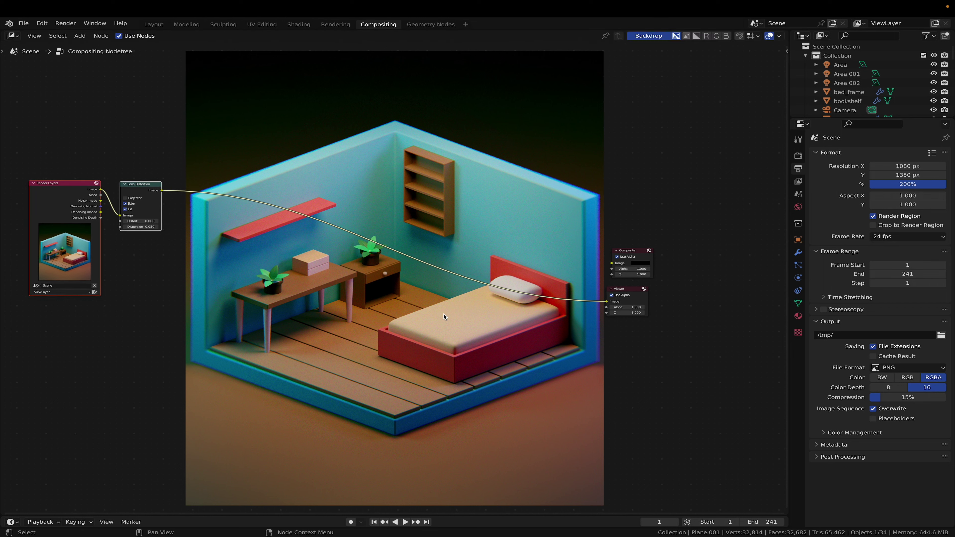
pyautogui.hotkey('shift', 'a')
pyautogui.click(412, 317)
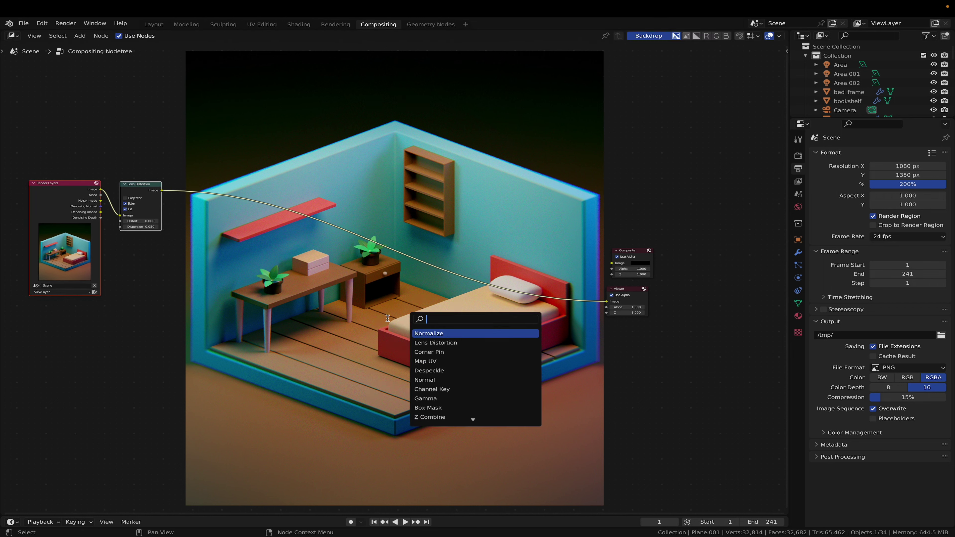
pyautogui.write('glra')
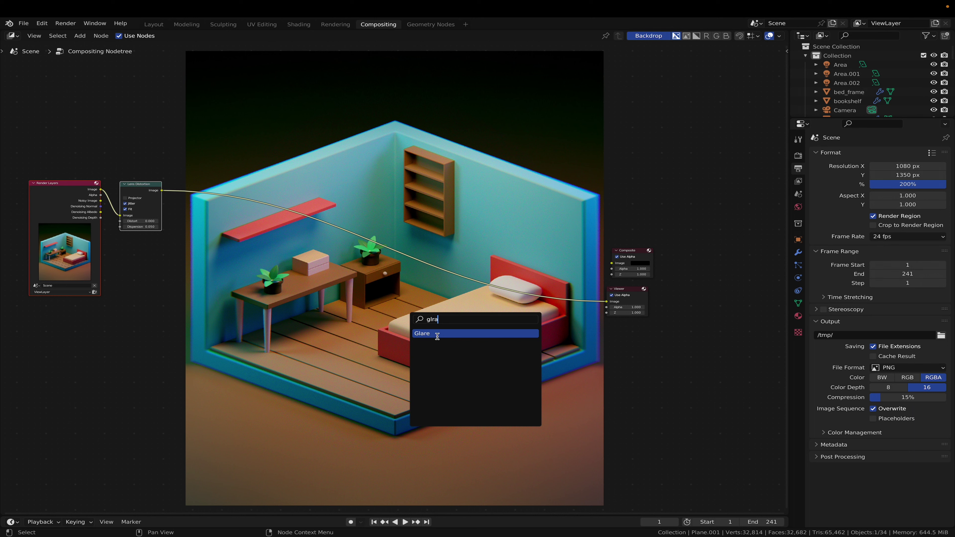
pyautogui.click(437, 336)
pyautogui.click(192, 199)
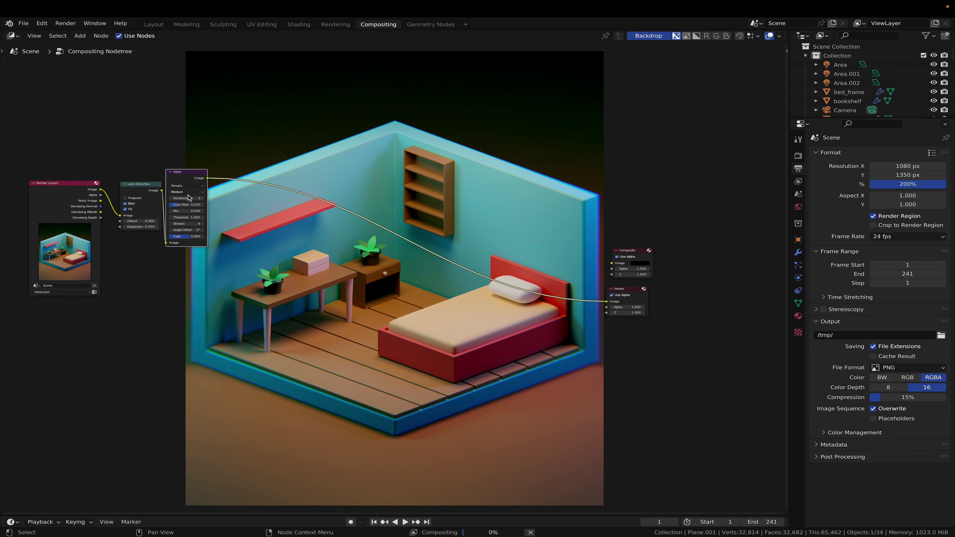
# Step: Set the Glare node's type to Fog Glow
pyautogui.click(203, 187)
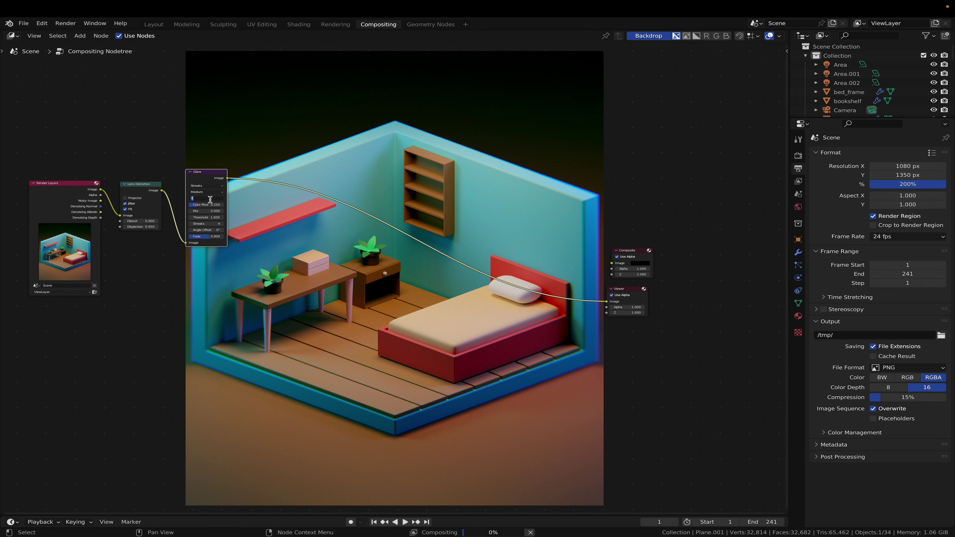
pyautogui.click(207, 204)
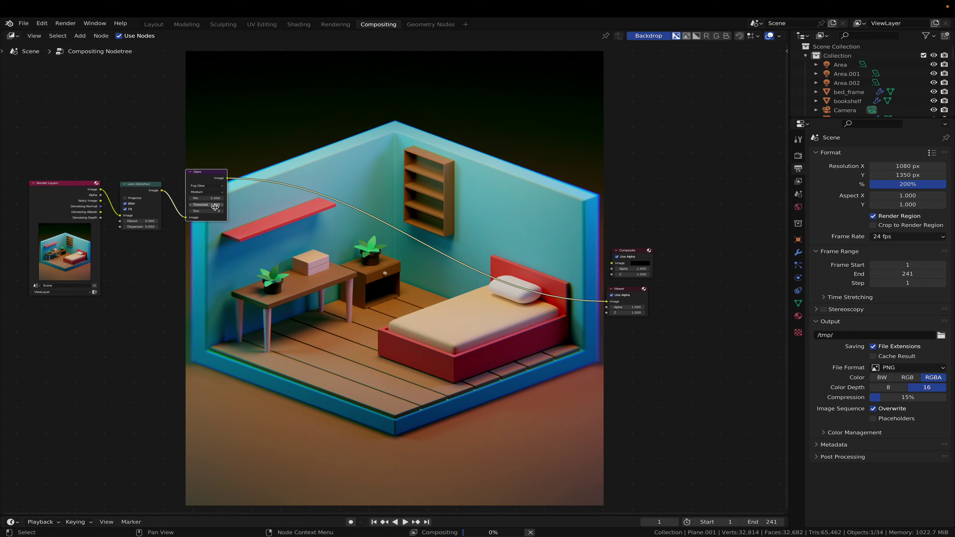
# Step: Set the Glare node's threshold to 0.5 with its quality at Medium
pyautogui.scroll(4, 216, 208)
pyautogui.moveTo(206, 221); pyautogui.dragTo(345, 403, button='middle')
pyautogui.scroll(2, 345, 403)
pyautogui.moveTo(236, 334); pyautogui.dragTo(288, 303, button='middle')
pyautogui.click(168, 333)
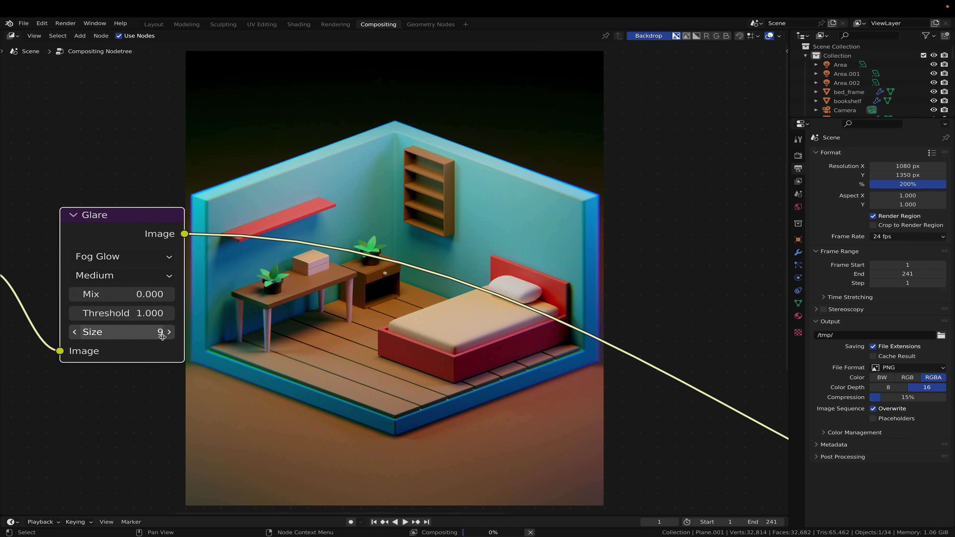
pyautogui.click(122, 277)
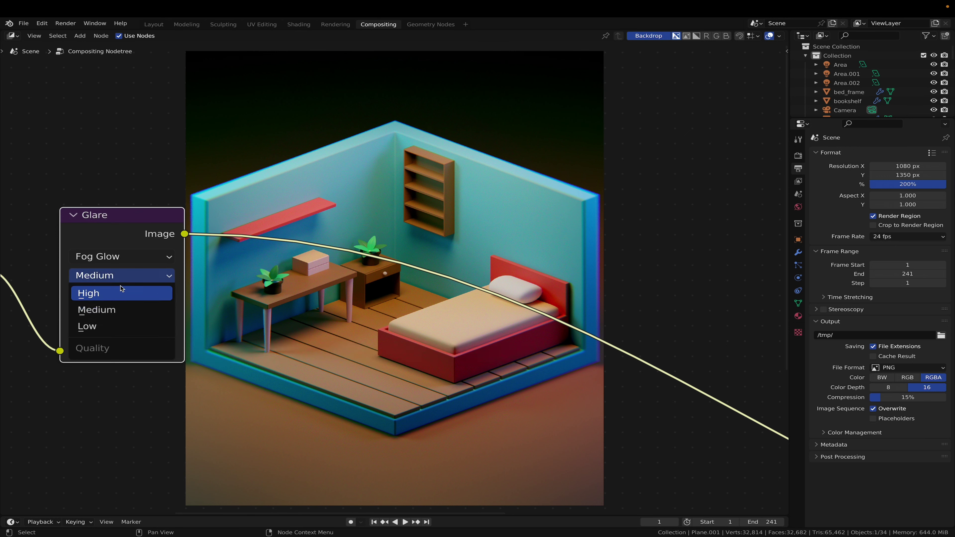
pyautogui.click(143, 311)
pyautogui.click(143, 311)
pyautogui.write('.05')
pyautogui.press('BackSpace')
pyautogui.press('BackSpace')
pyautogui.write('5')
pyautogui.press('Return')
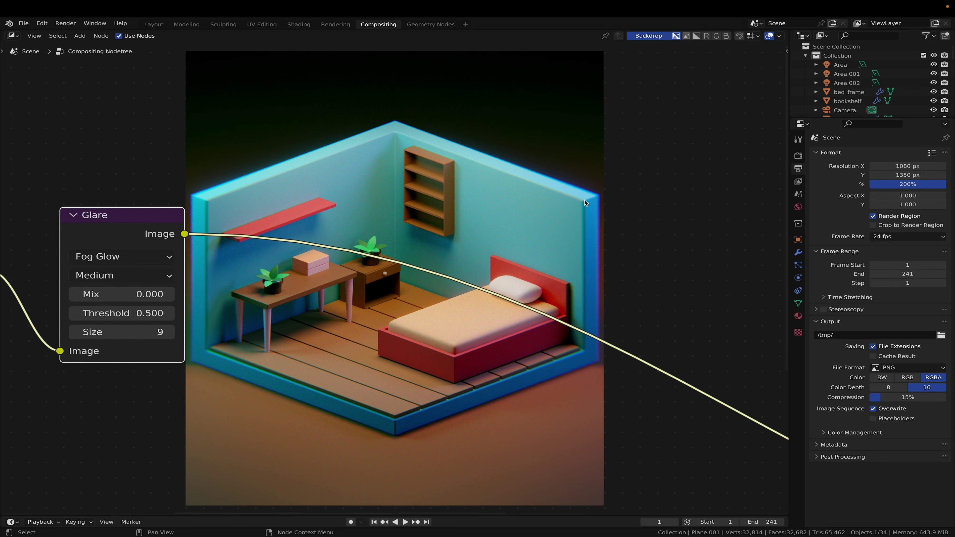
# Step: Try a threshold of 0.2 on the Glare node, and settle on 0.3
pyautogui.click(136, 310)
pyautogui.write('.2')
pyautogui.press('Return')
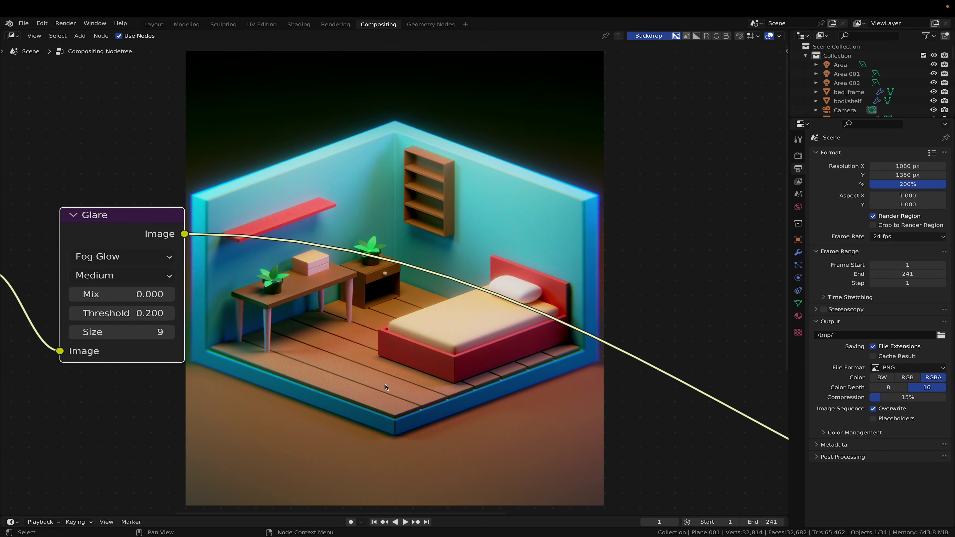
pyautogui.doubleClick(147, 312)
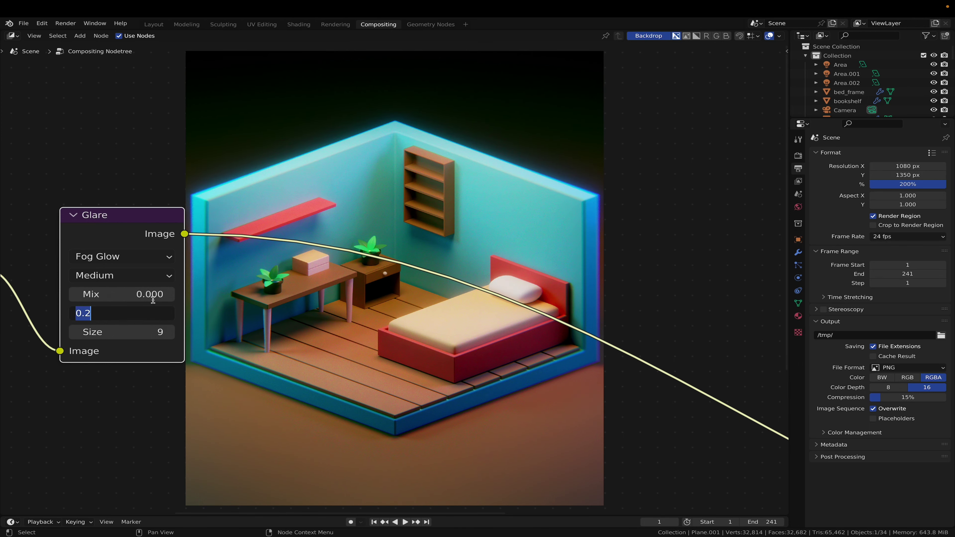
pyautogui.write('.3')
pyautogui.press('Return')
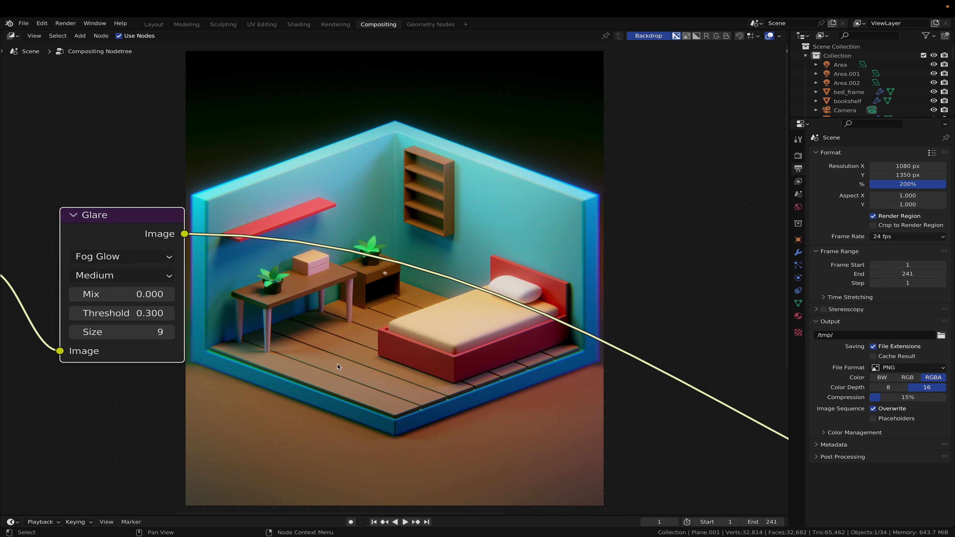
# Step: Reroute the Glare node's image output from the Viewer to the Composite node and bring up the render result
pyautogui.scroll(-5, 213, 302)
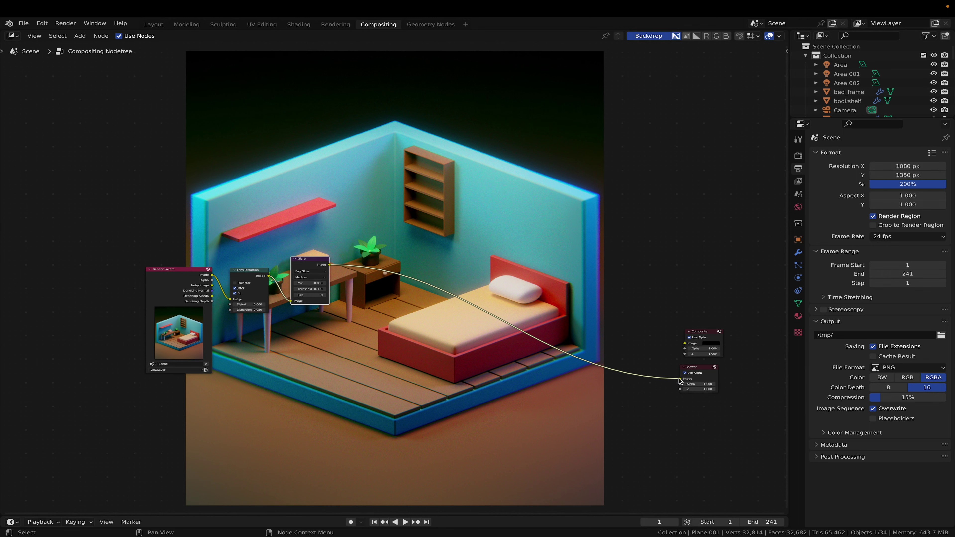
pyautogui.moveTo(681, 381); pyautogui.dragTo(685, 343)
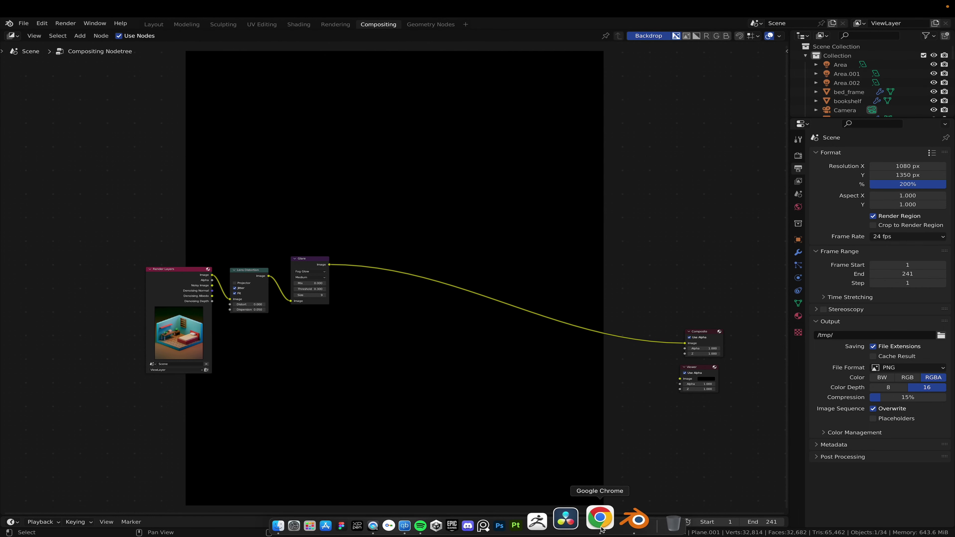
pyautogui.rightClick(629, 521)
pyautogui.click(315, 384)
pyautogui.press('F11')
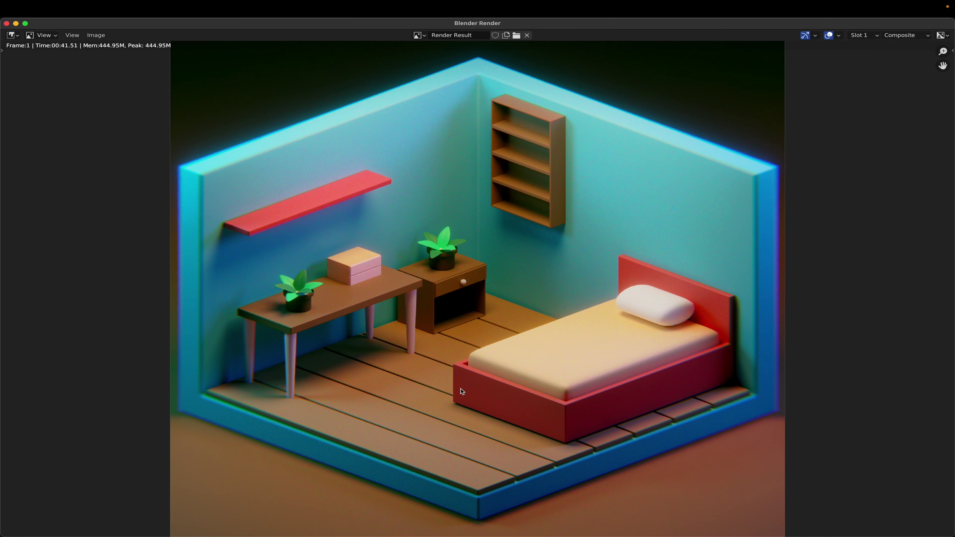
# Step: Examine the composited render, checking the glow and color fringing along the walls with the whole image in frame
pyautogui.scroll(-2, 462, 392)
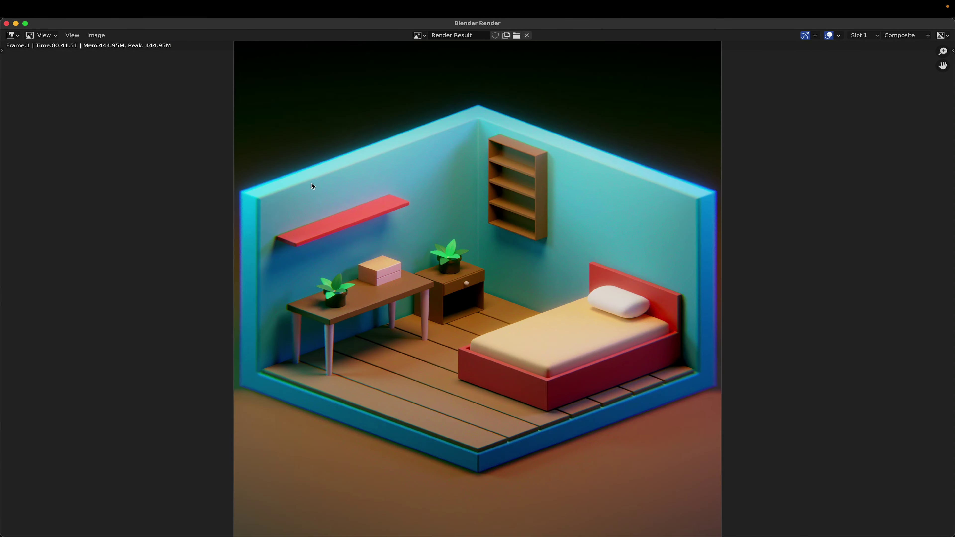
pyautogui.scroll(-2, 505, 342)
pyautogui.scroll(1, 514, 330)
pyautogui.scroll(-3, 514, 330)
pyautogui.scroll(3, 517, 340)
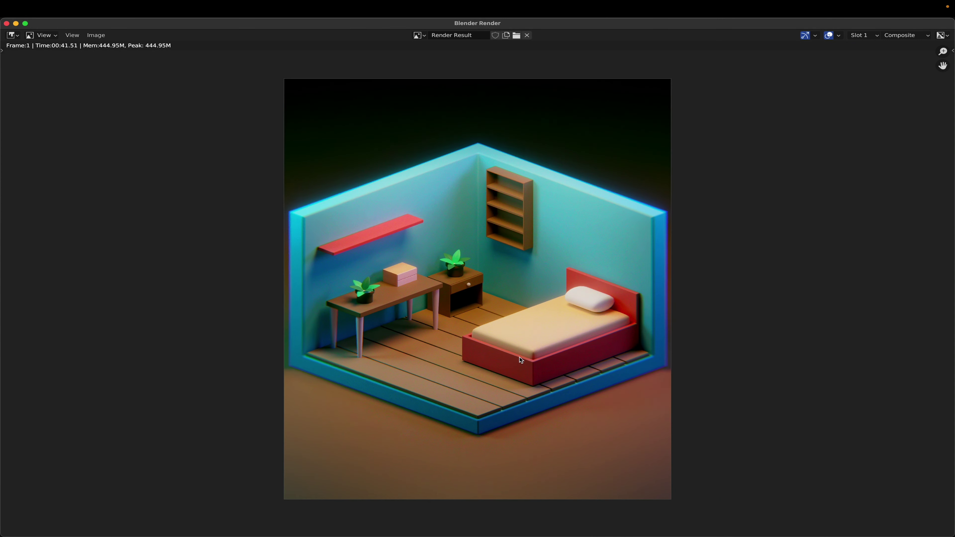
pyautogui.moveTo(505, 351)
pyautogui.mouseDown(button='middle')
pyautogui.moveTo(464, 372)
pyautogui.moveTo(501, 333)
pyautogui.mouseUp(button='middle')
pyautogui.scroll(1, 508, 339)
pyautogui.scroll(-1, 508, 339)
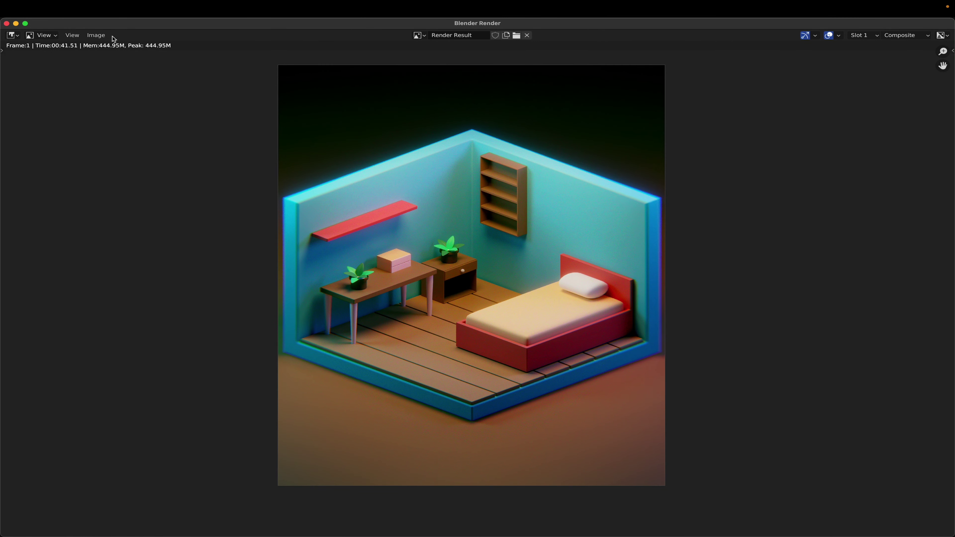
# Step: Save the render result as untitled.png in the project_files folder, using the 16-bit RGBA PNG format
pyautogui.click(99, 36)
pyautogui.moveTo(602, 339); pyautogui.dragTo(596, 353, button='middle')
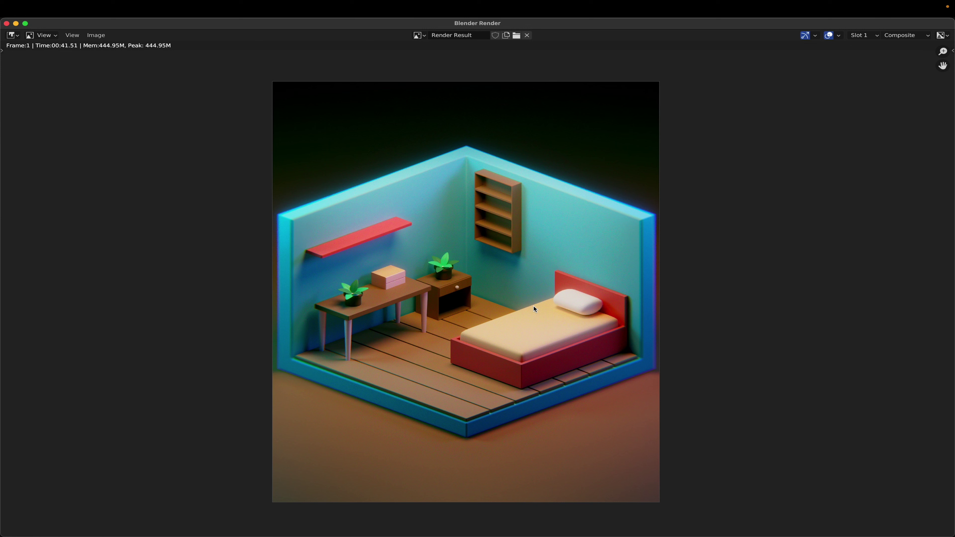
pyautogui.click(104, 34)
pyautogui.click(103, 38)
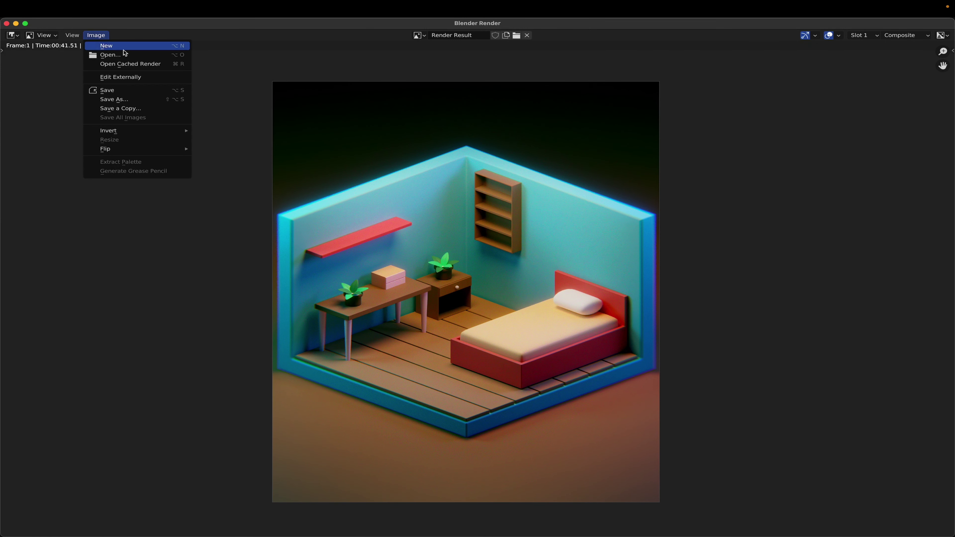
pyautogui.click(76, 35)
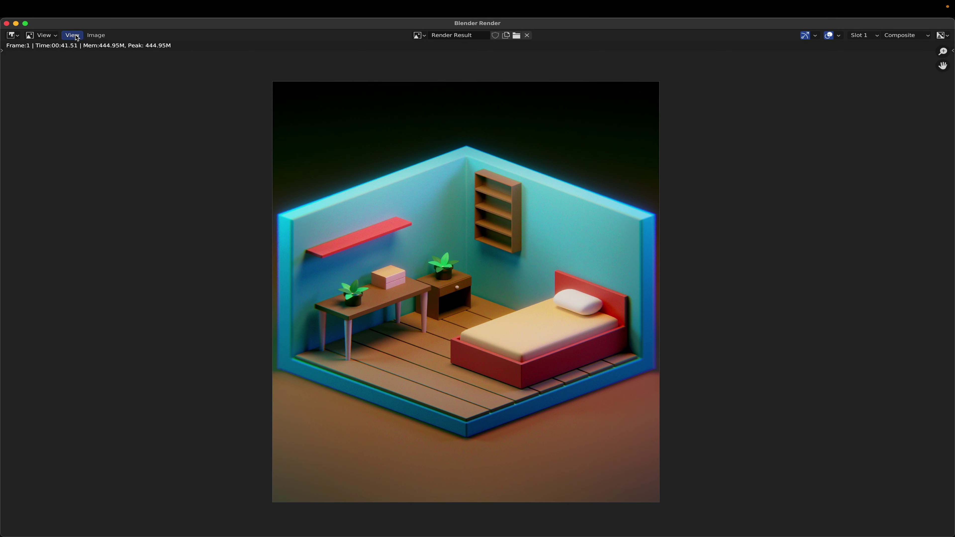
pyautogui.click(89, 37)
pyautogui.click(128, 95)
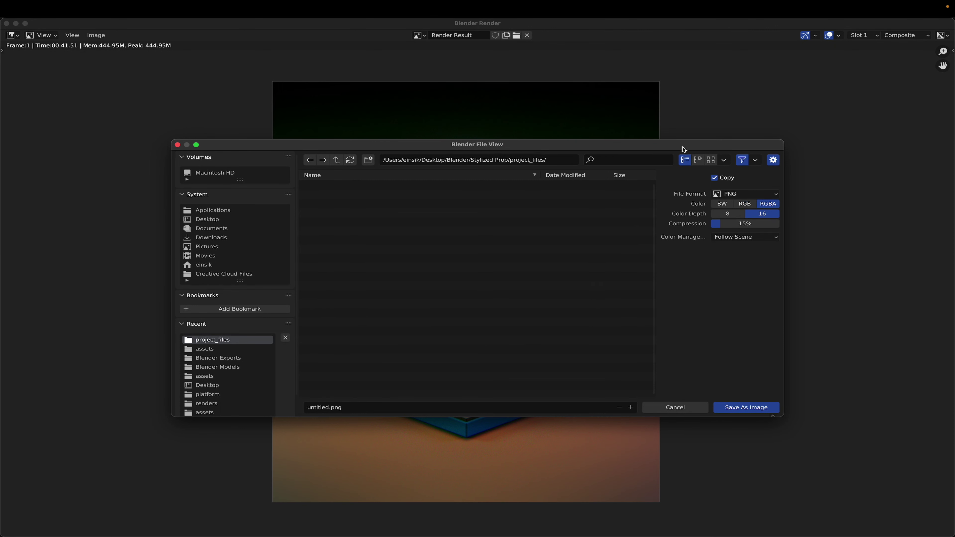
pyautogui.moveTo(696, 140); pyautogui.dragTo(709, 105)
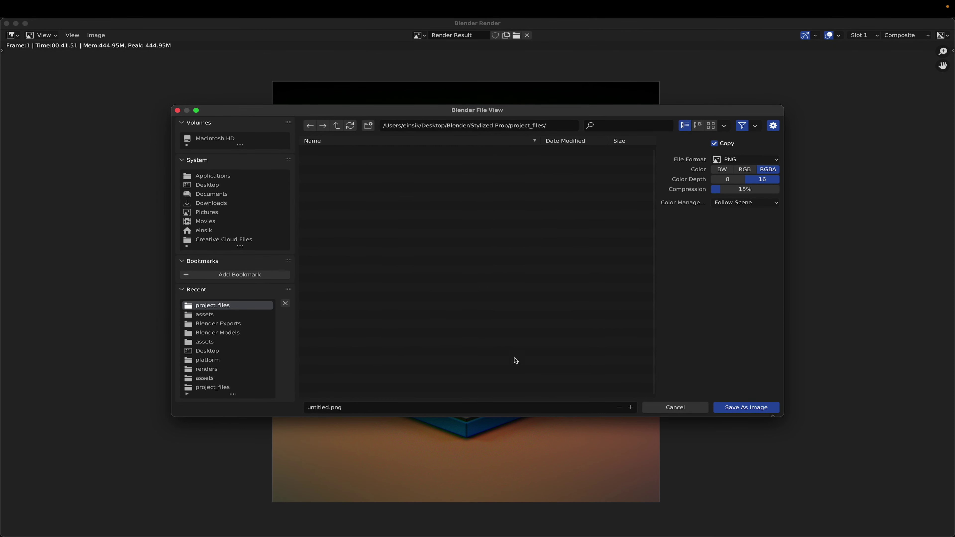
pyautogui.click(756, 410)
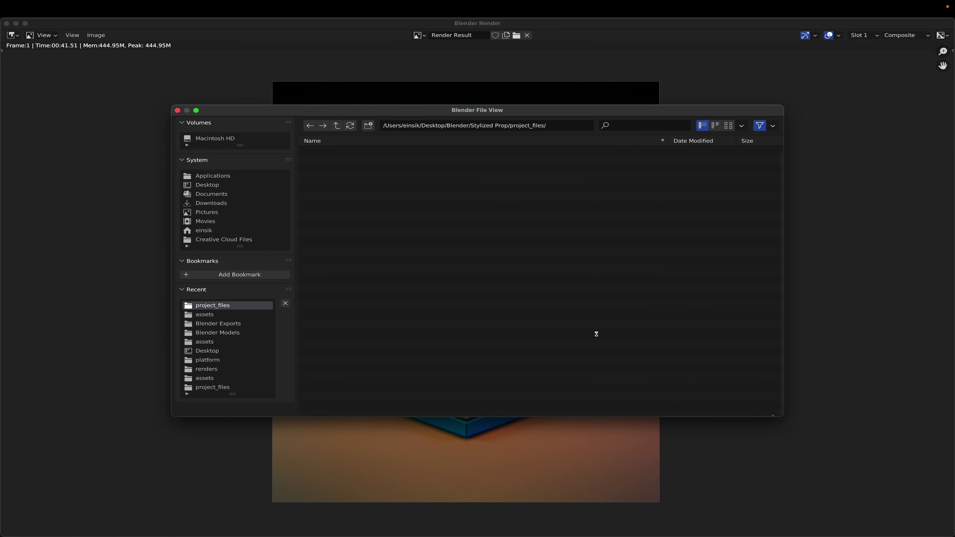